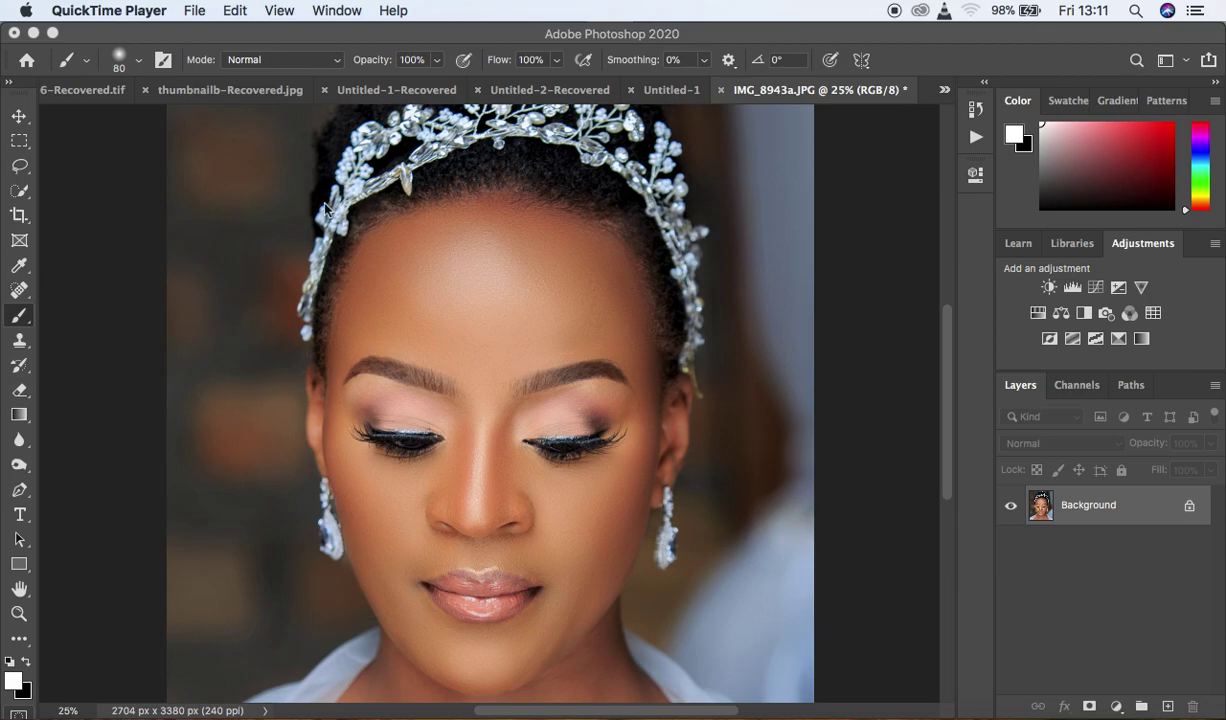
Duplicate the Background layer twice to get two working copies of the portrait
{"action": "left_click", "coordinate": [560, 514]}
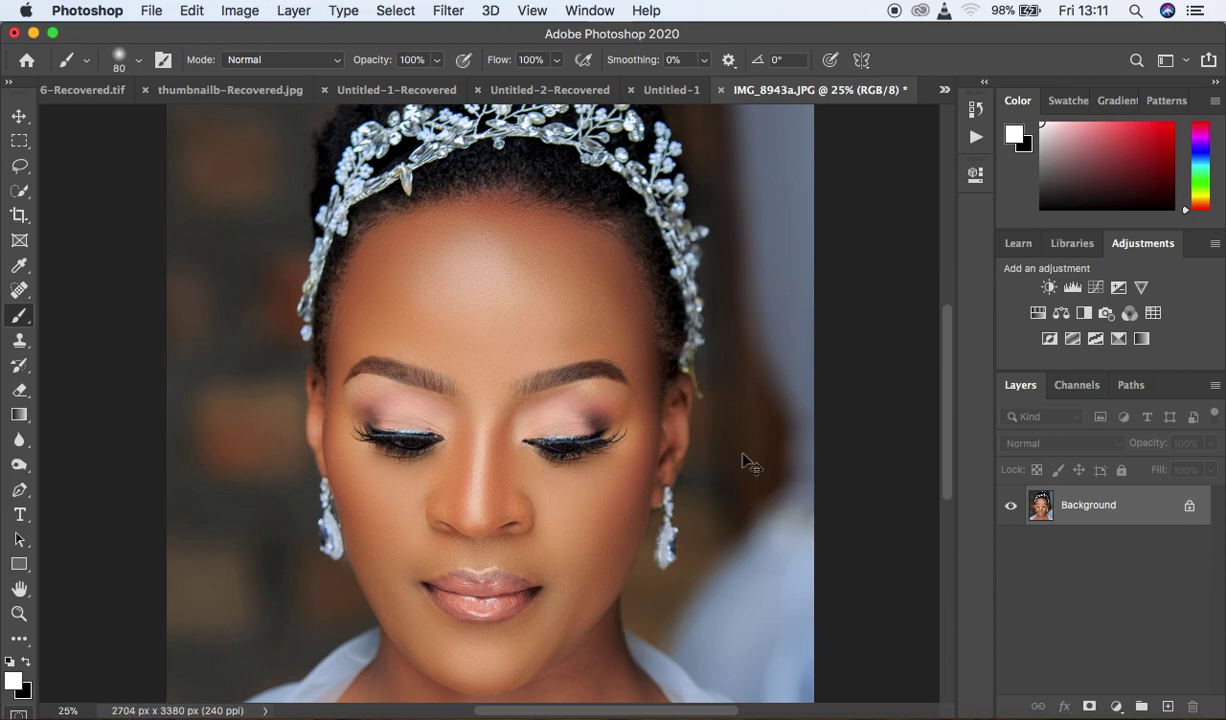
{"action": "key", "text": "super+minus"}
{"action": "key", "text": "super+minus"}
{"action": "key", "text": "super+plus"}
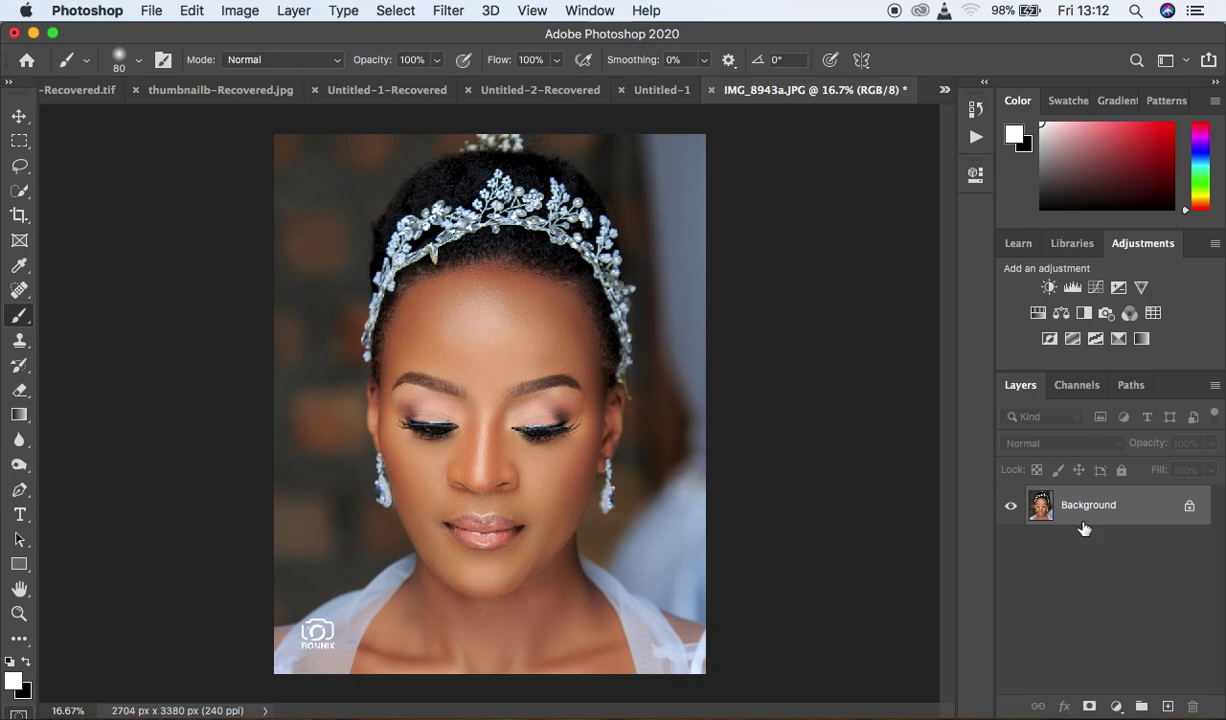
{"action": "left_click_drag", "start_coordinate": [1083, 528], "coordinate": [1084, 526]}
{"action": "key", "text": "super+j"}
{"action": "key", "text": "super+j"}
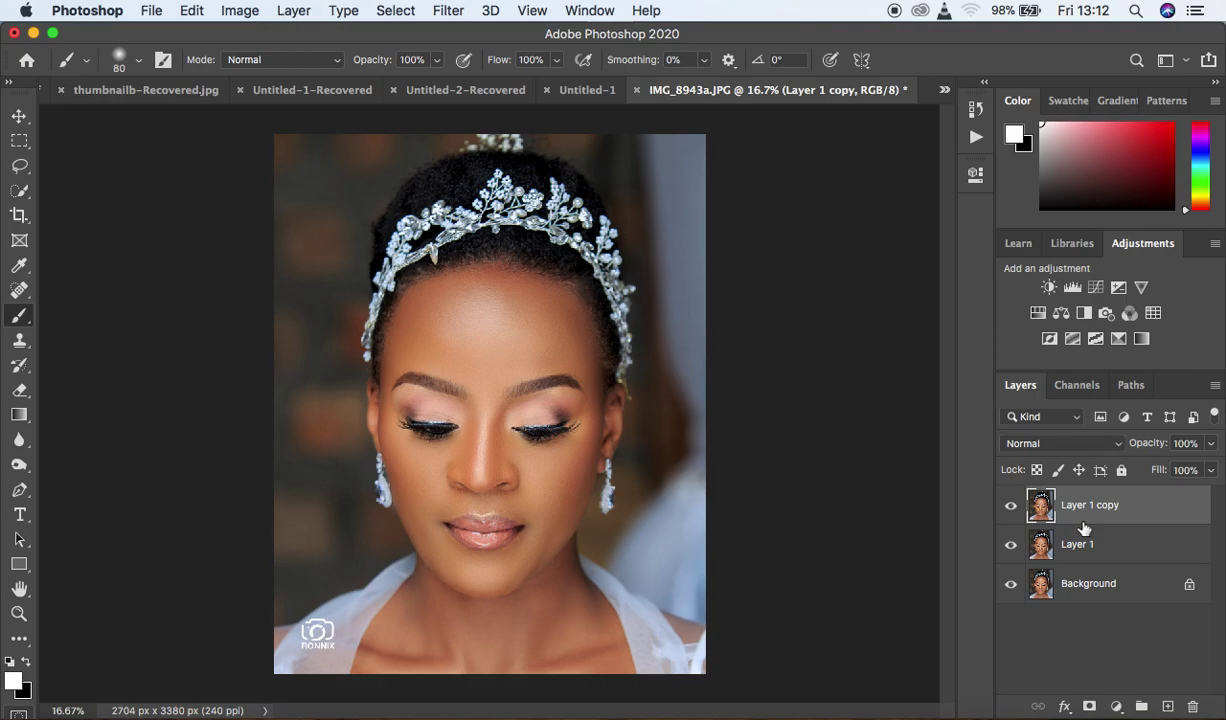
Rename Layer 1 as blur and Layer 1 copy as texture
{"action": "left_click", "coordinate": [1011, 506]}
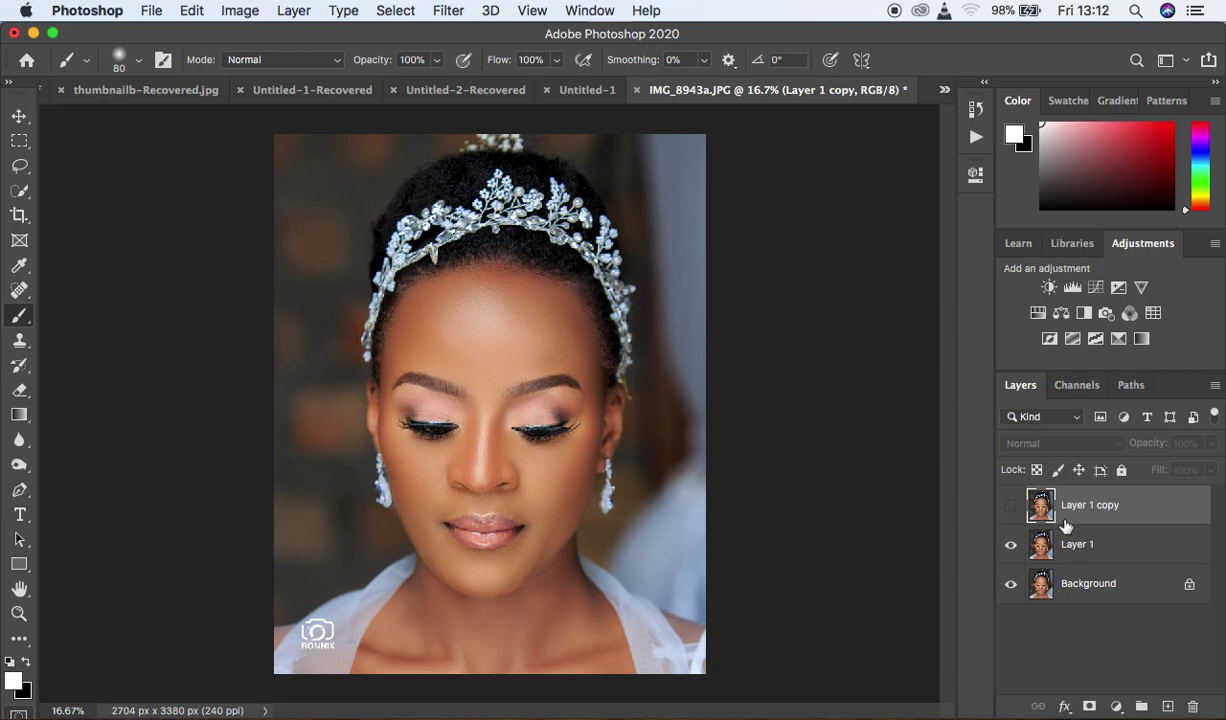
{"action": "left_click", "coordinate": [1011, 506]}
{"action": "double_click", "coordinate": [1076, 546]}
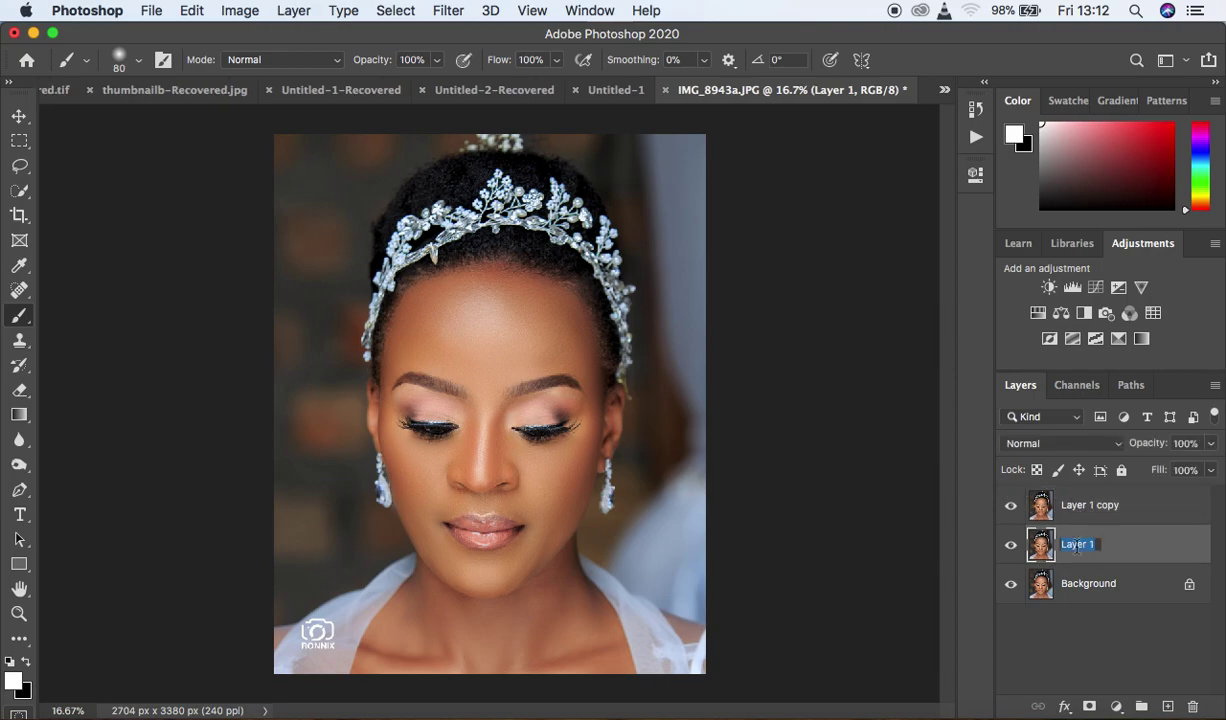
{"action": "type", "text": "Blur"}
{"action": "key", "text": "Return"}
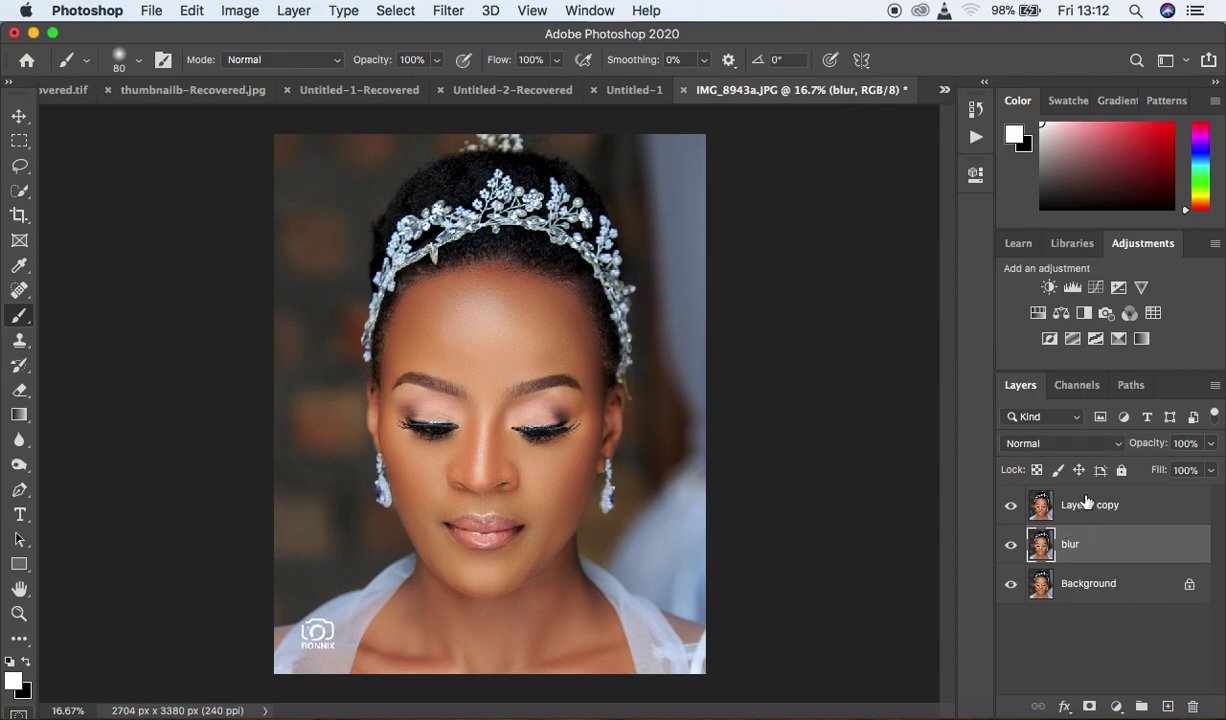
{"action": "double_click", "coordinate": [1076, 504]}
{"action": "type", "text": "texture"}
{"action": "key", "text": "Return"}
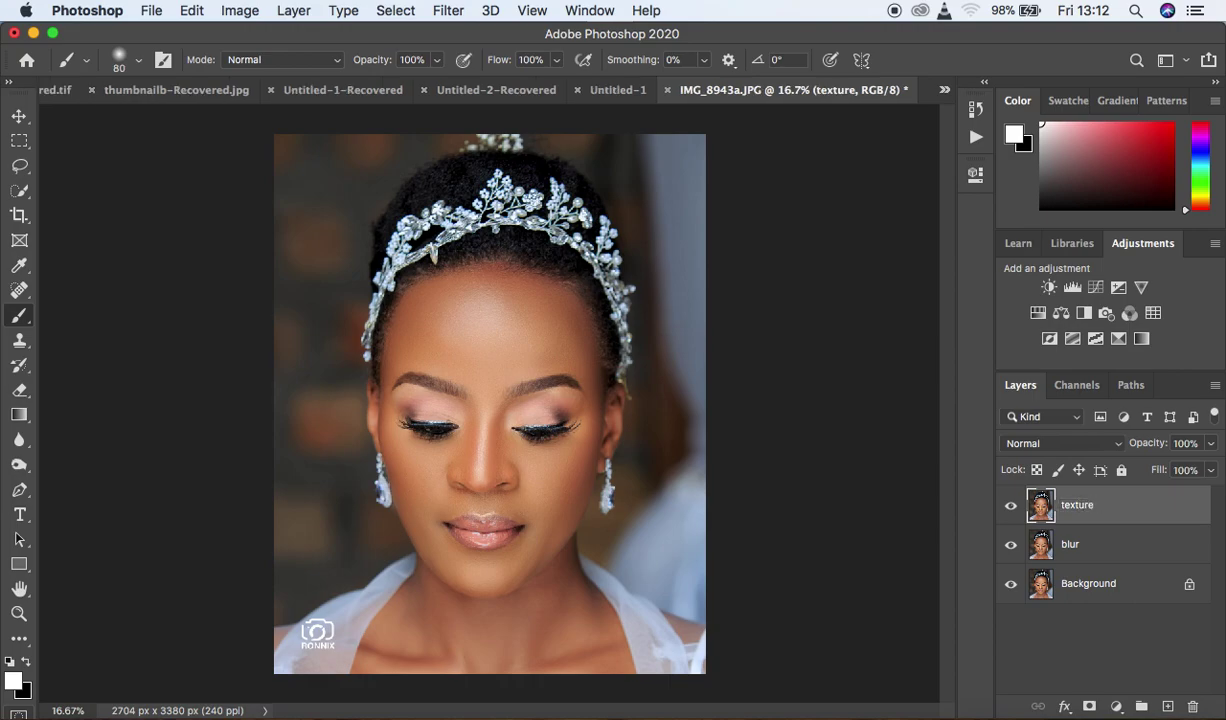
Hide the texture layer and open the Gaussian Blur filter for the blur layer
{"action": "left_click", "coordinate": [1010, 505]}
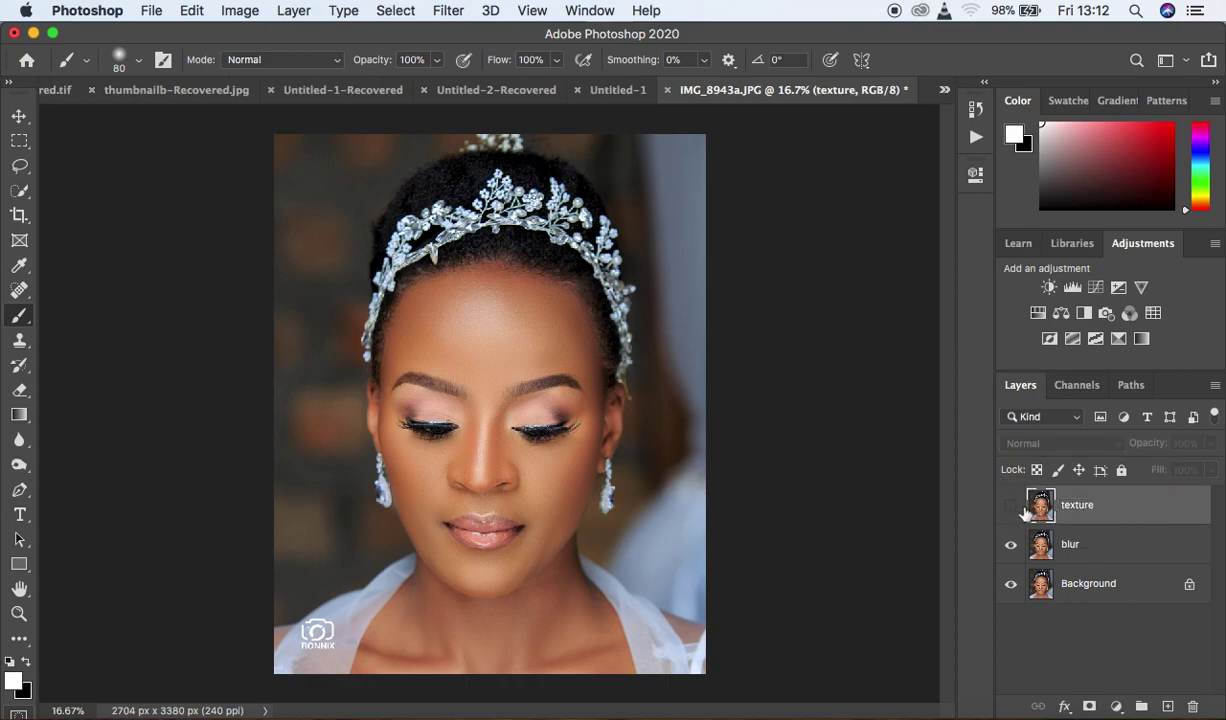
{"action": "left_click", "coordinate": [1106, 546]}
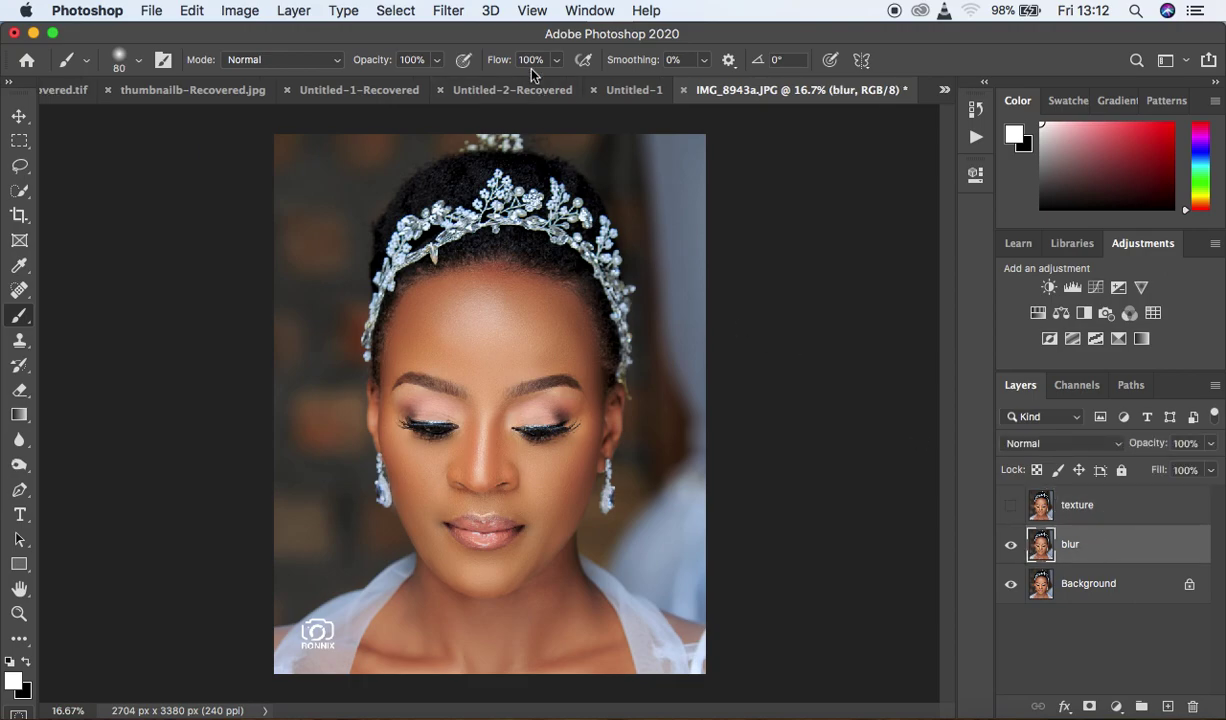
{"action": "left_click", "coordinate": [447, 10]}
{"action": "mouse_move", "coordinate": [517, 238]}
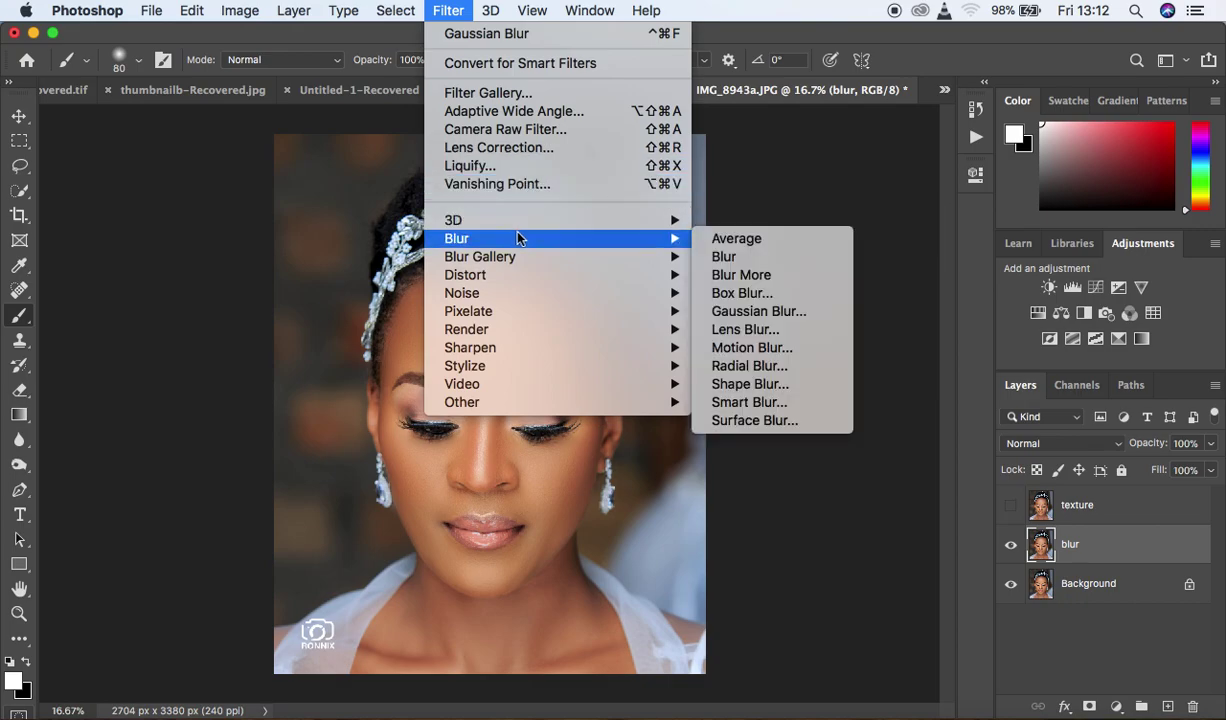
{"action": "left_click", "coordinate": [784, 312]}
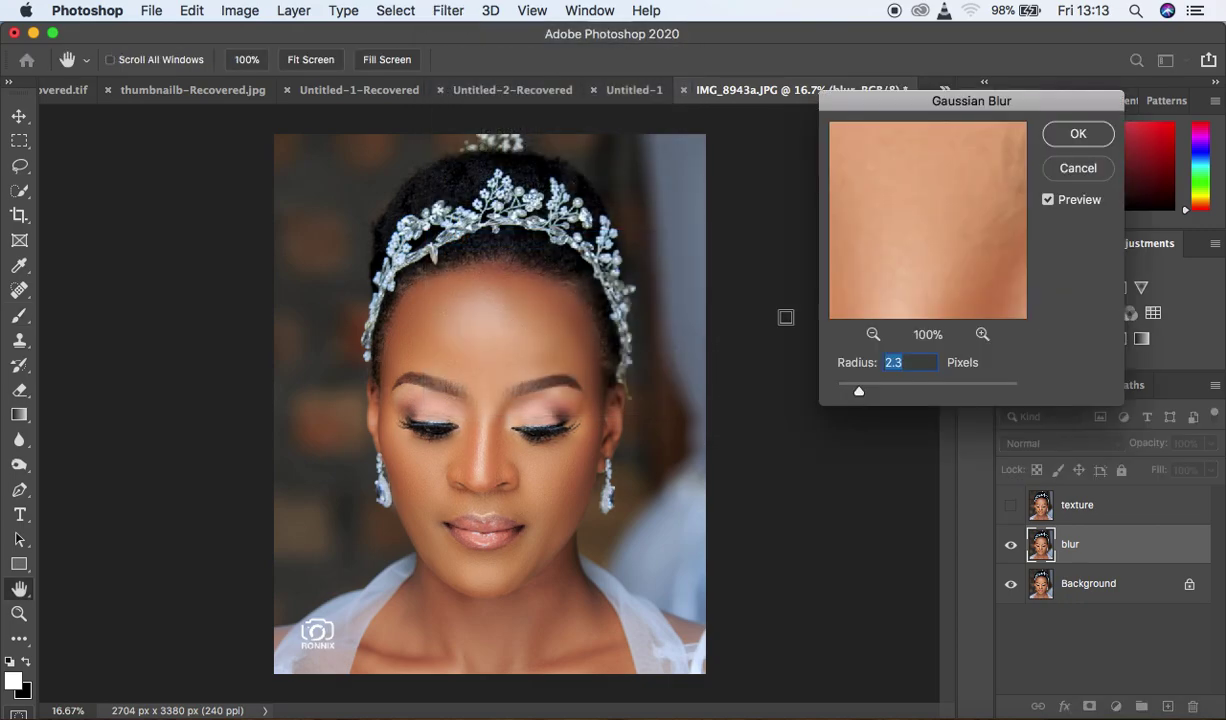
{"action": "left_click_drag", "start_coordinate": [934, 108], "coordinate": [789, 131]}
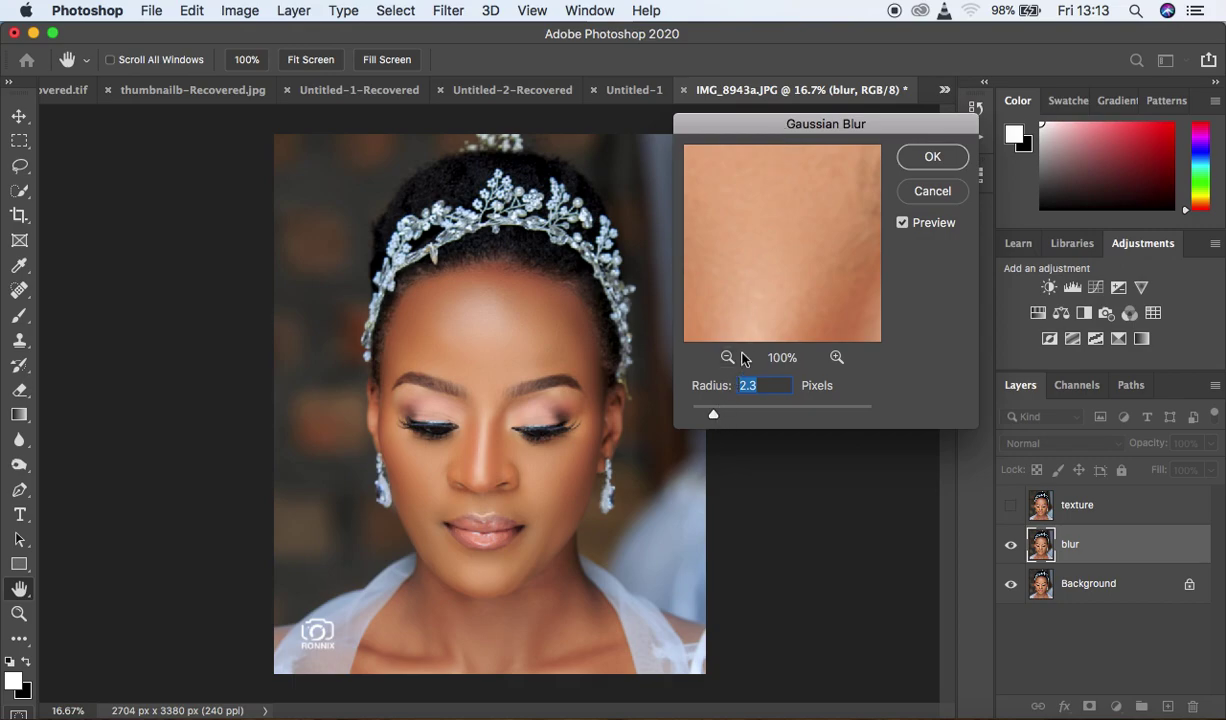
Try Gaussian Blur radii of 0.1 and 5.2 pixels while inspecting the facial skin in the filter preview
{"action": "left_click_drag", "start_coordinate": [712, 409], "coordinate": [686, 413]}
{"action": "left_click", "coordinate": [690, 413]}
{"action": "left_click_drag", "start_coordinate": [816, 317], "coordinate": [717, 186]}
{"action": "mouse_move", "coordinate": [806, 238]}
{"action": "left_mouse_down"}
{"action": "mouse_move", "coordinate": [780, 205]}
{"action": "mouse_move", "coordinate": [792, 245]}
{"action": "left_mouse_up"}
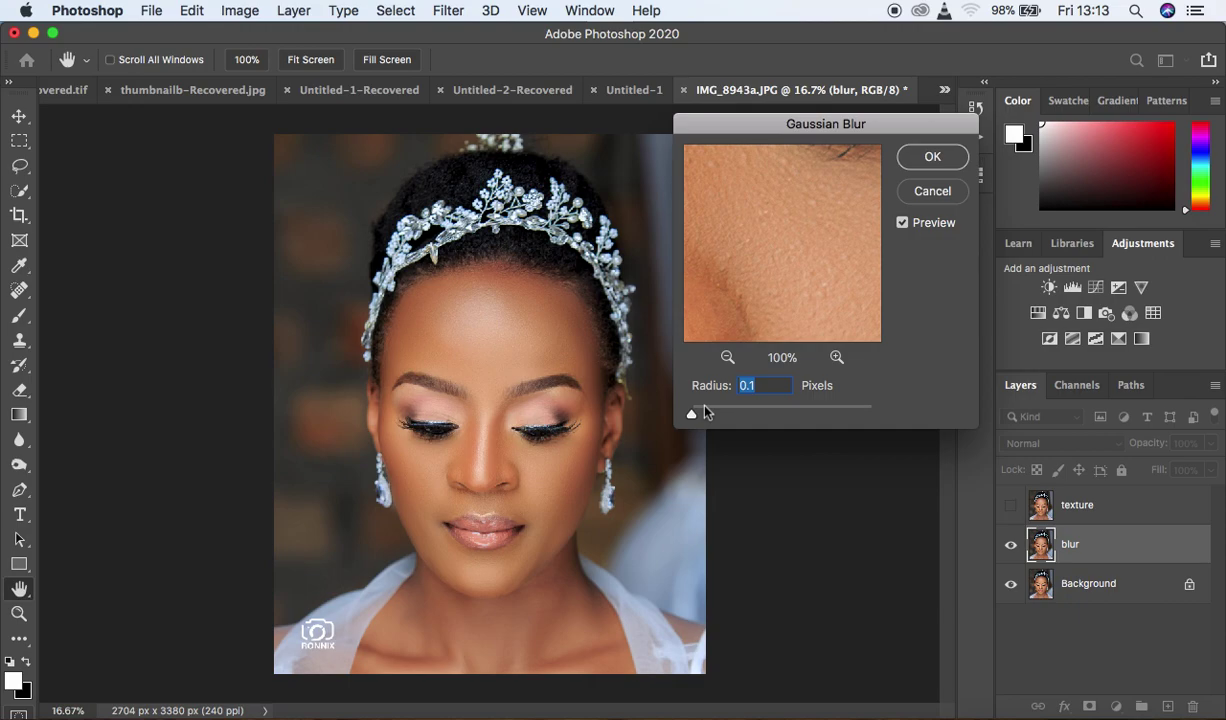
{"action": "left_click_drag", "start_coordinate": [691, 414], "coordinate": [740, 415]}
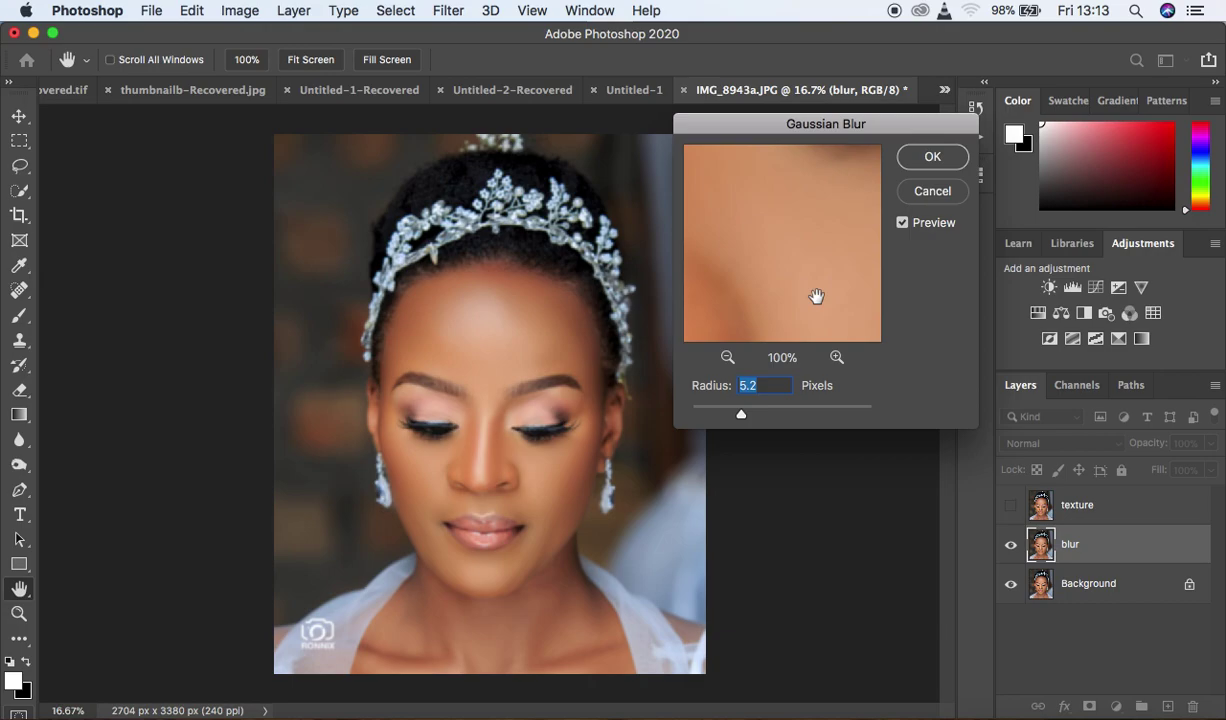
{"action": "left_click_drag", "start_coordinate": [791, 268], "coordinate": [698, 265]}
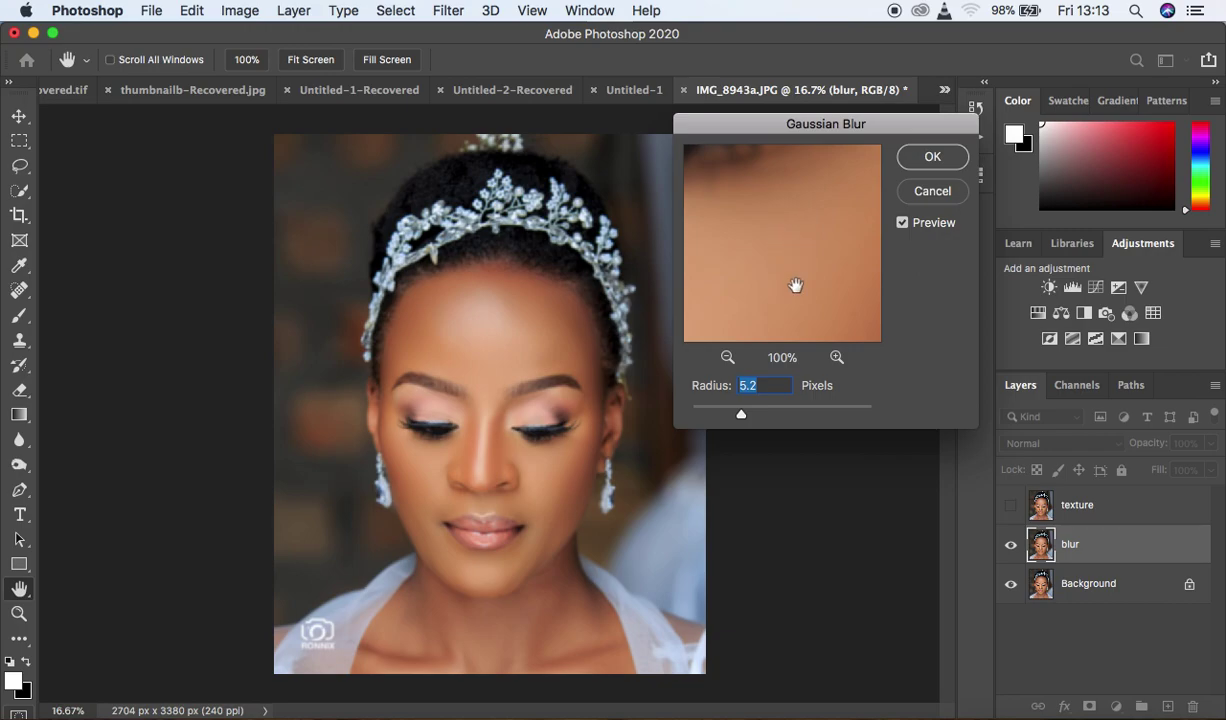
Apply the Gaussian Blur to the blur layer with a radius of 2.0 pixels
{"action": "left_click_drag", "start_coordinate": [741, 413], "coordinate": [709, 414]}
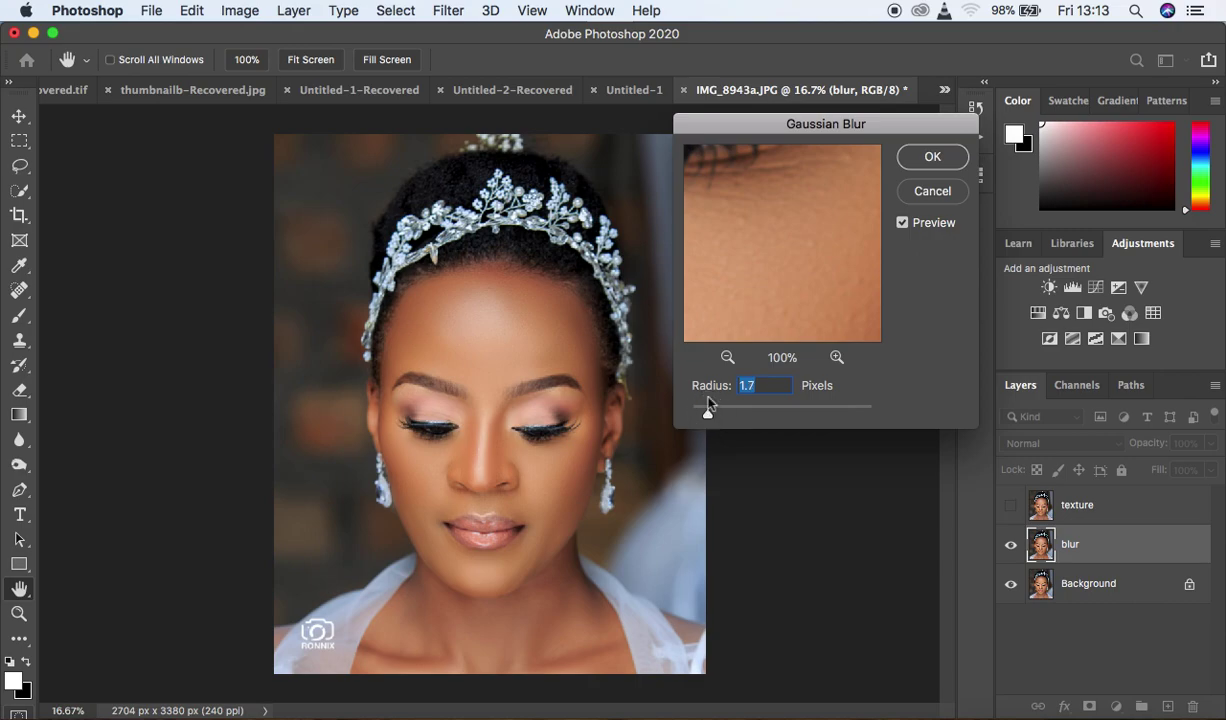
{"action": "left_click_drag", "start_coordinate": [707, 418], "coordinate": [709, 420]}
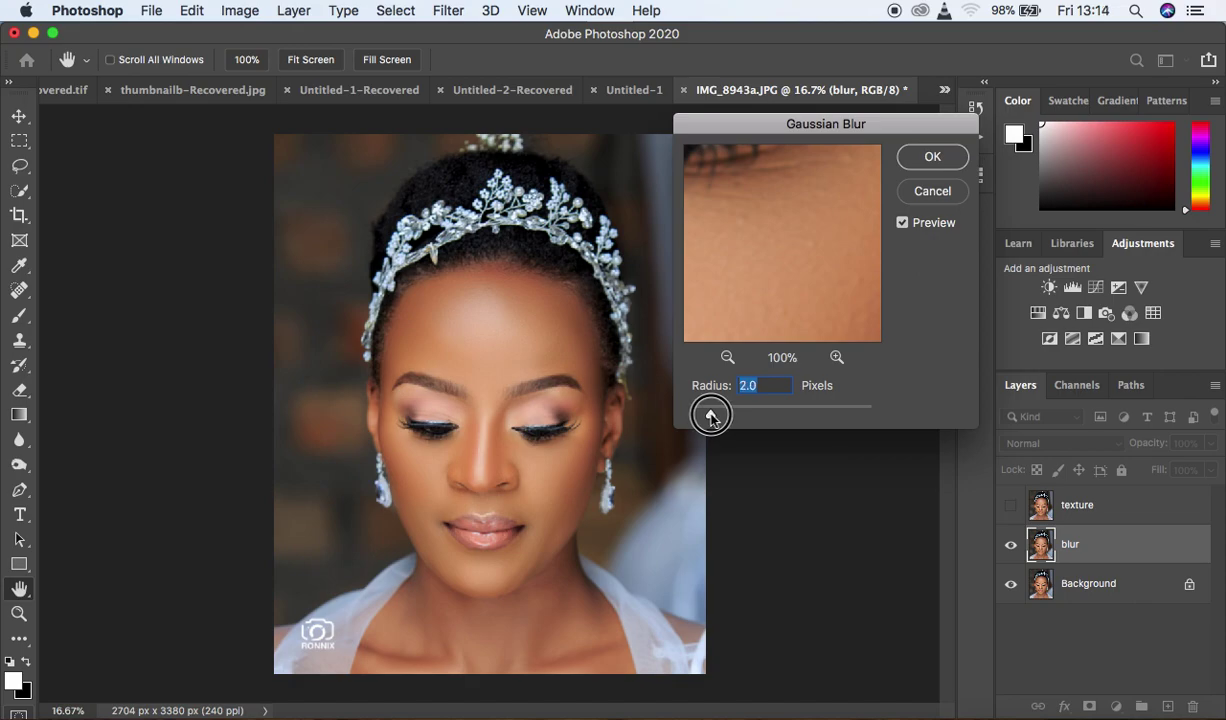
{"action": "left_click_drag", "start_coordinate": [746, 275], "coordinate": [752, 236]}
{"action": "left_click_drag", "start_coordinate": [790, 287], "coordinate": [760, 284]}
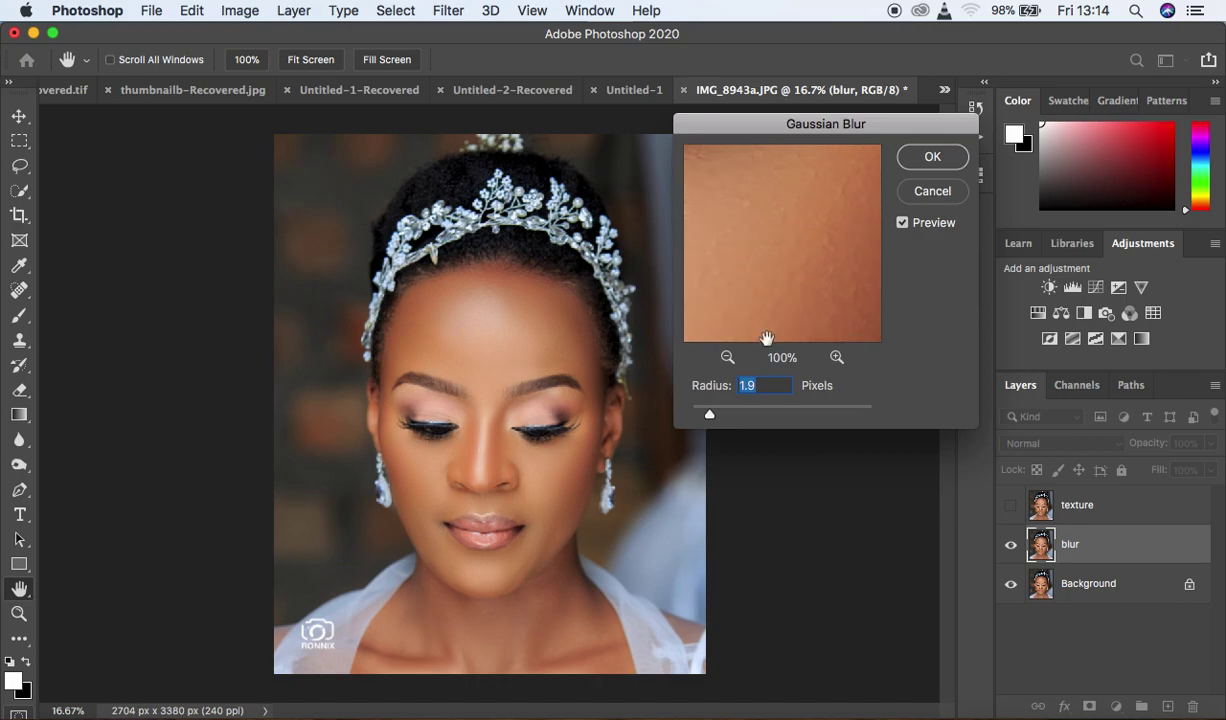
{"action": "key", "text": "Up"}
{"action": "left_click", "coordinate": [785, 279]}
{"action": "left_click", "coordinate": [927, 160]}
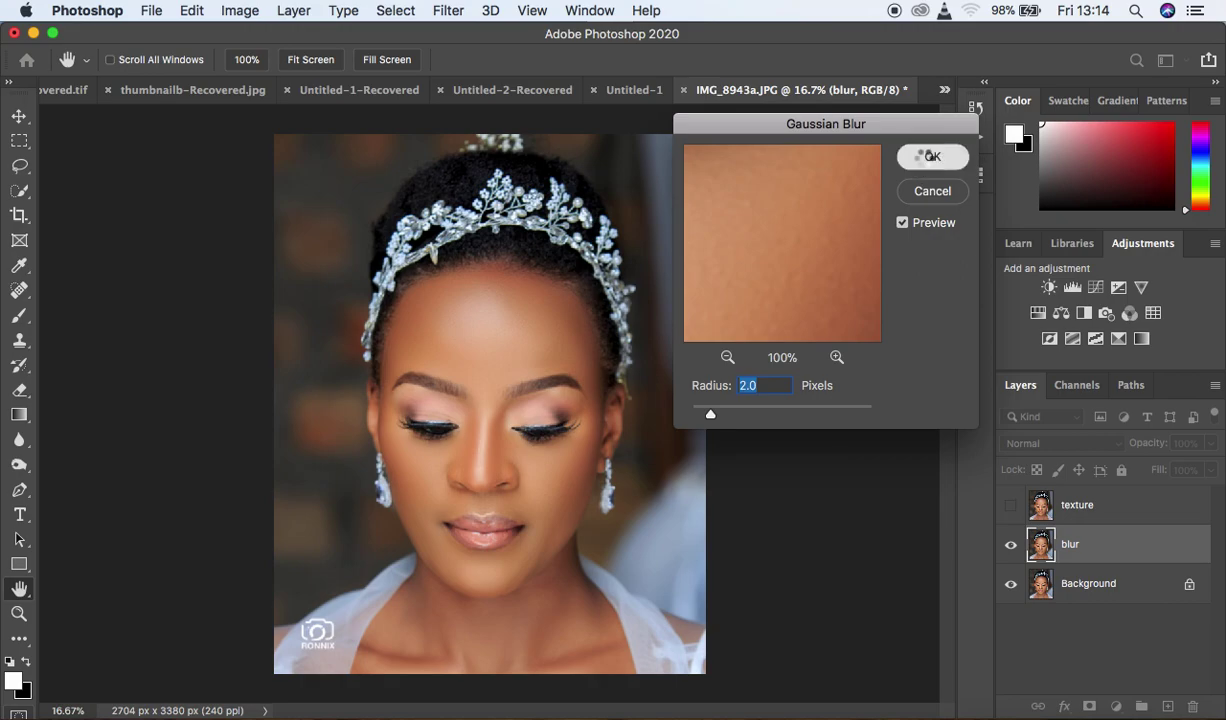
Compare the face close up with the blur layer hidden and shown
{"action": "key", "text": "b"}
{"action": "key", "text": "super+plus"}
{"action": "key", "text": "super+plus"}
{"action": "key", "text": "super+plus"}
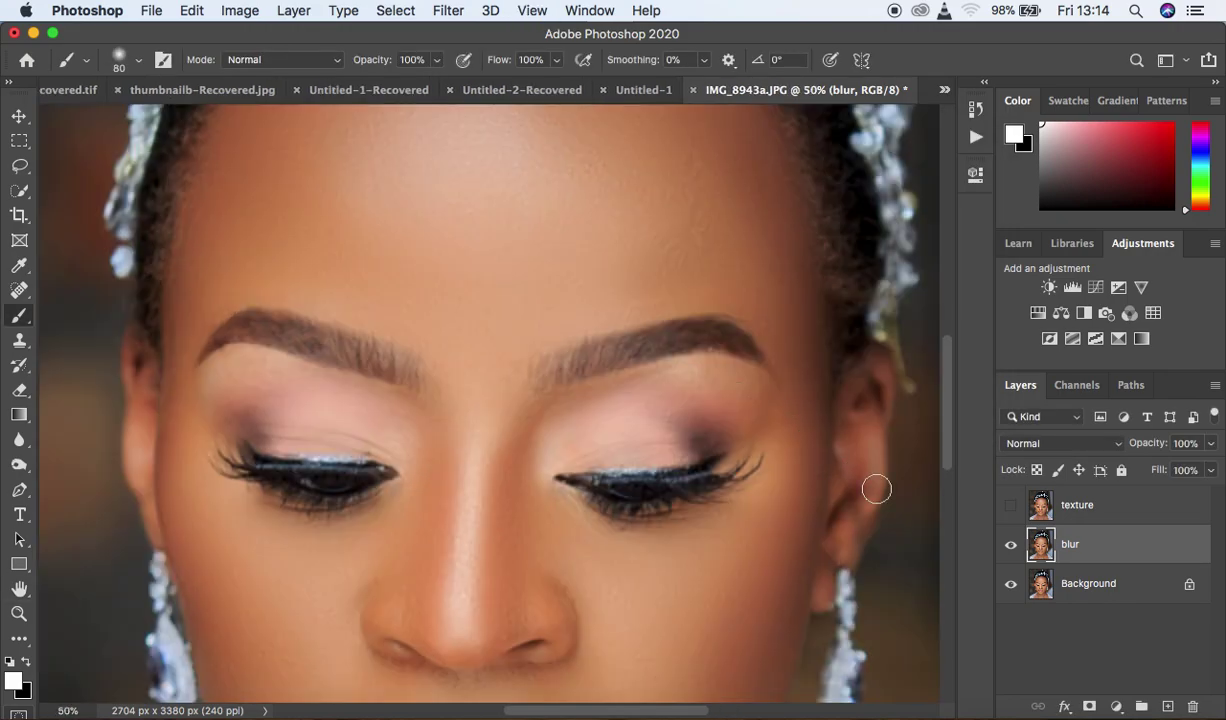
{"action": "left_click", "coordinate": [1010, 545]}
{"action": "left_click", "coordinate": [1010, 545]}
{"action": "key", "text": "super+minus"}
{"action": "key", "text": "super+minus"}
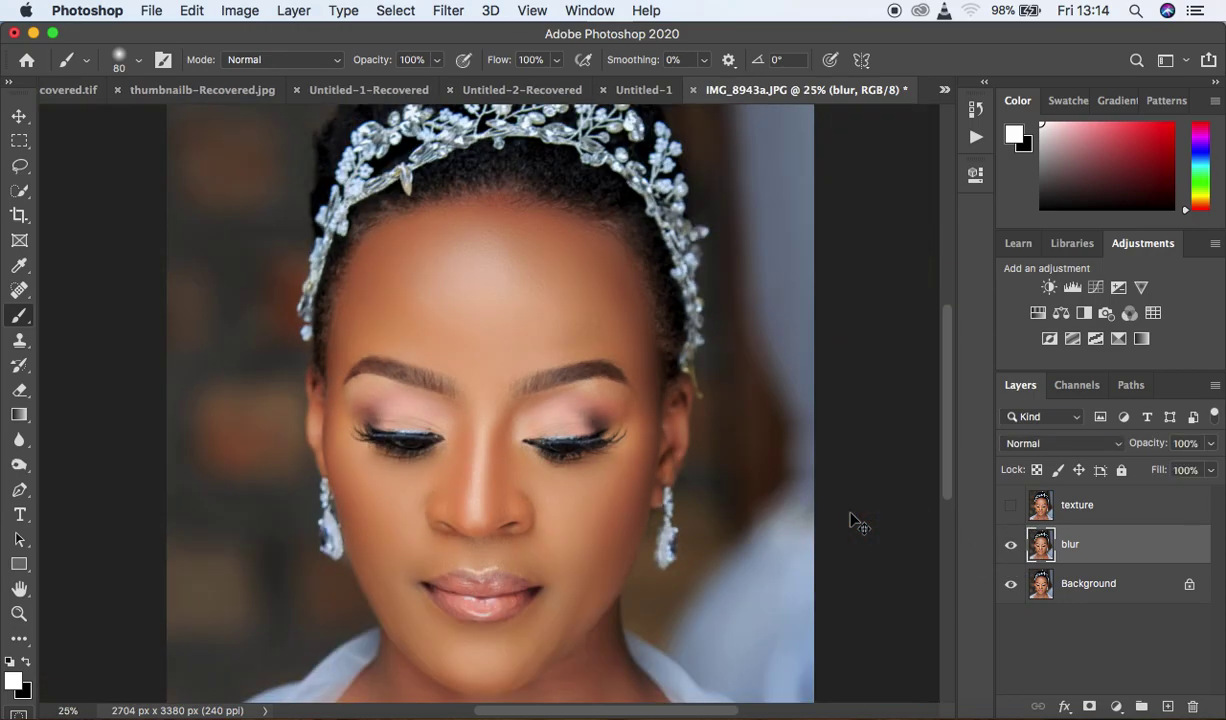
{"action": "key", "text": "super+minus"}
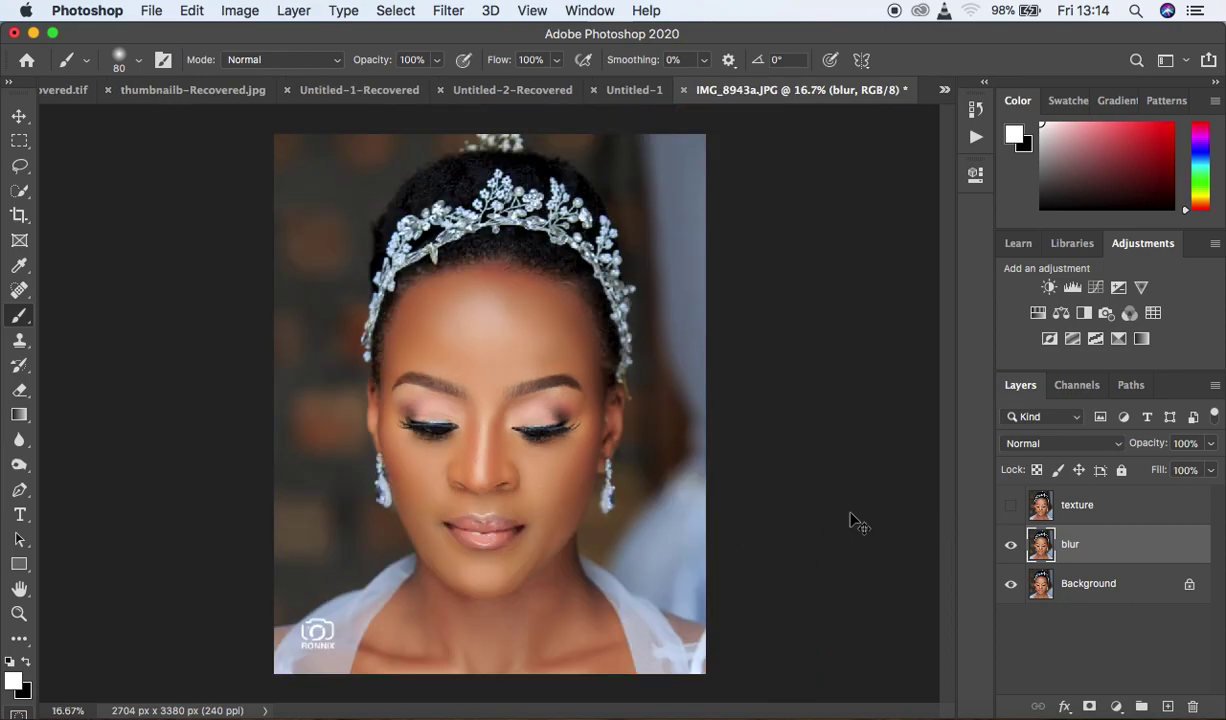
Show the texture layer and open Apply Image for it, choosing the blur layer as the source layer
{"action": "left_click", "coordinate": [1128, 508]}
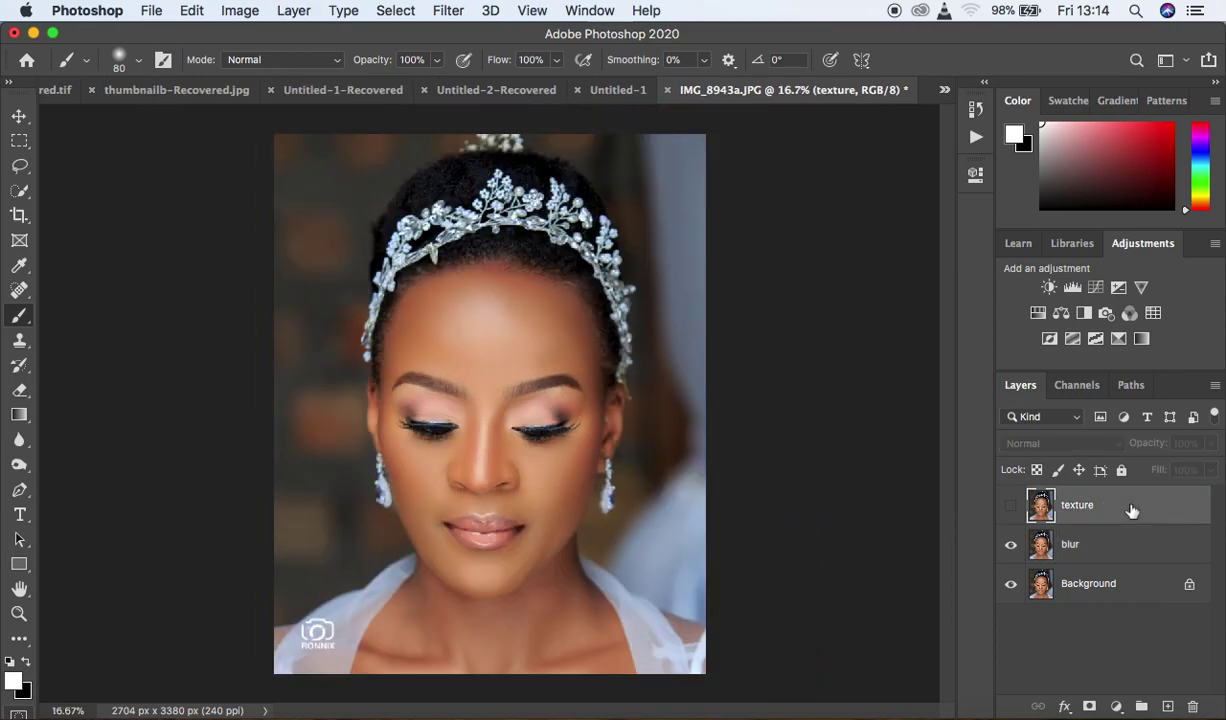
{"action": "left_click", "coordinate": [1013, 508]}
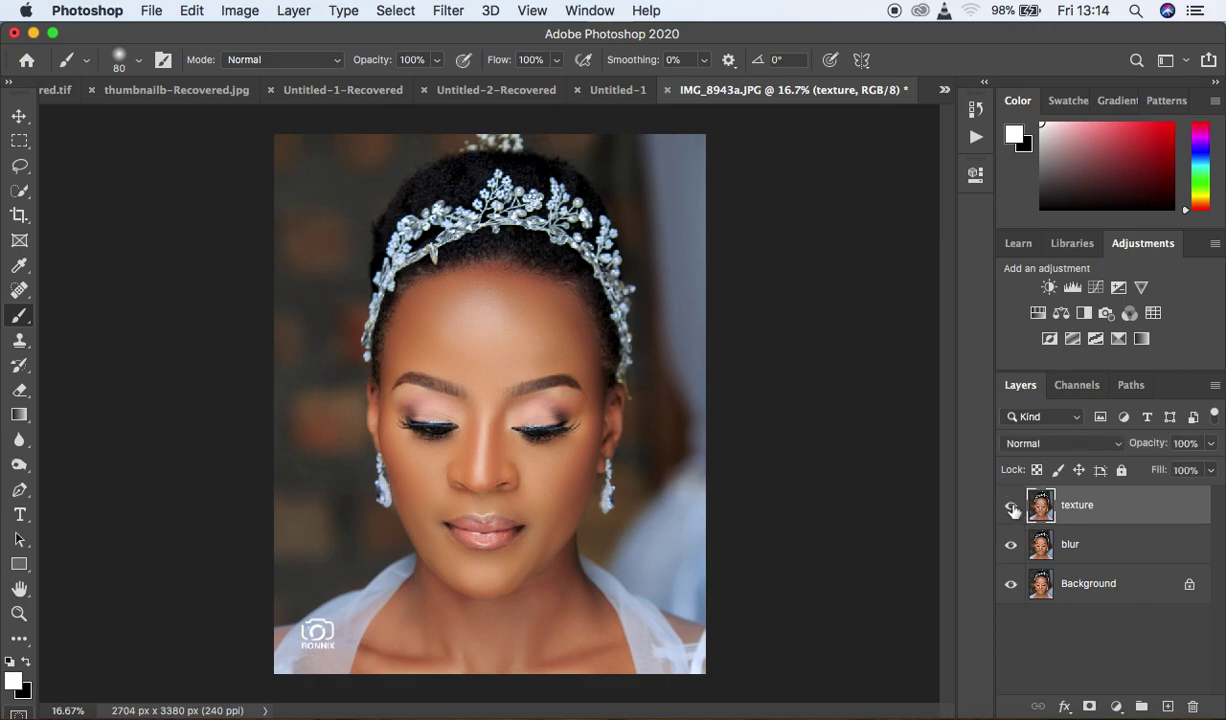
{"action": "left_click", "coordinate": [237, 10]}
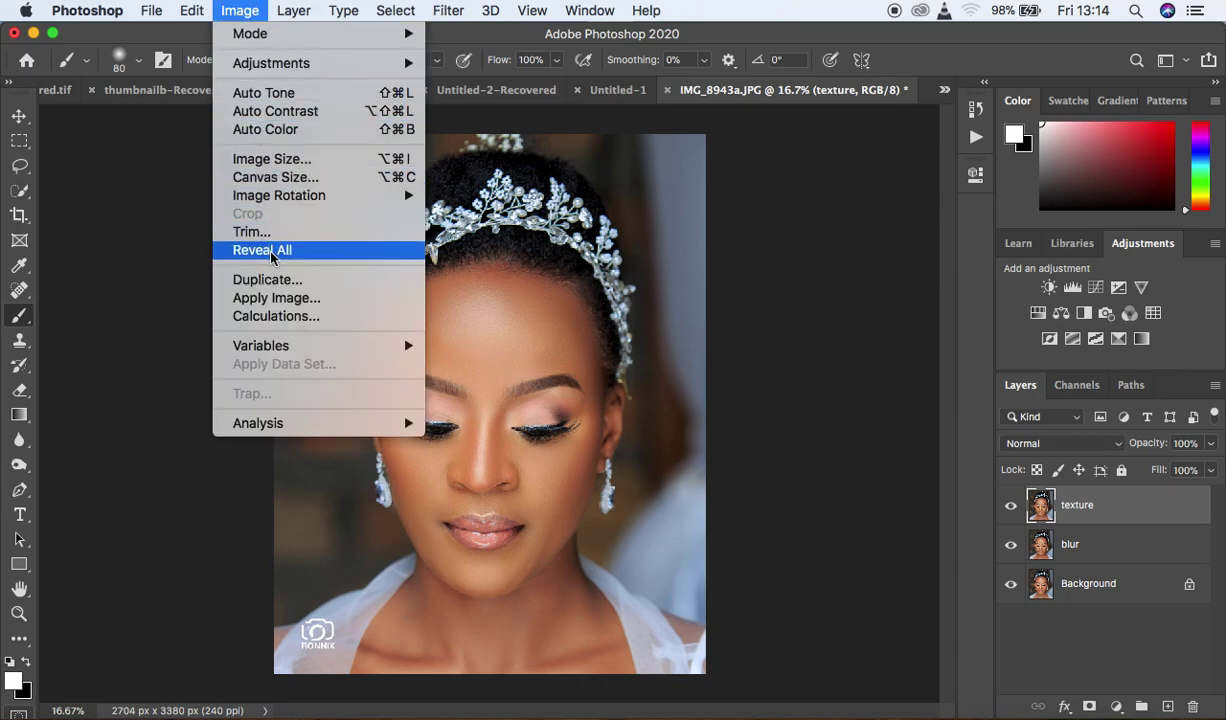
{"action": "left_click", "coordinate": [272, 298]}
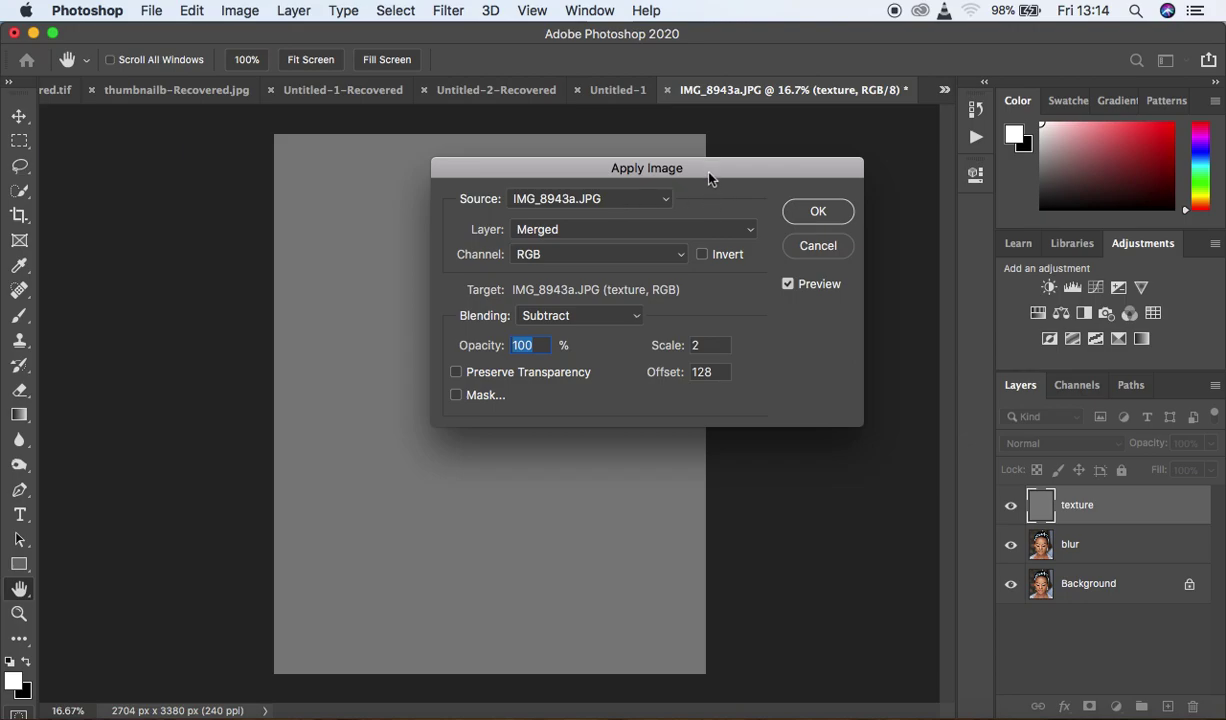
{"action": "left_click_drag", "start_coordinate": [708, 171], "coordinate": [911, 186]}
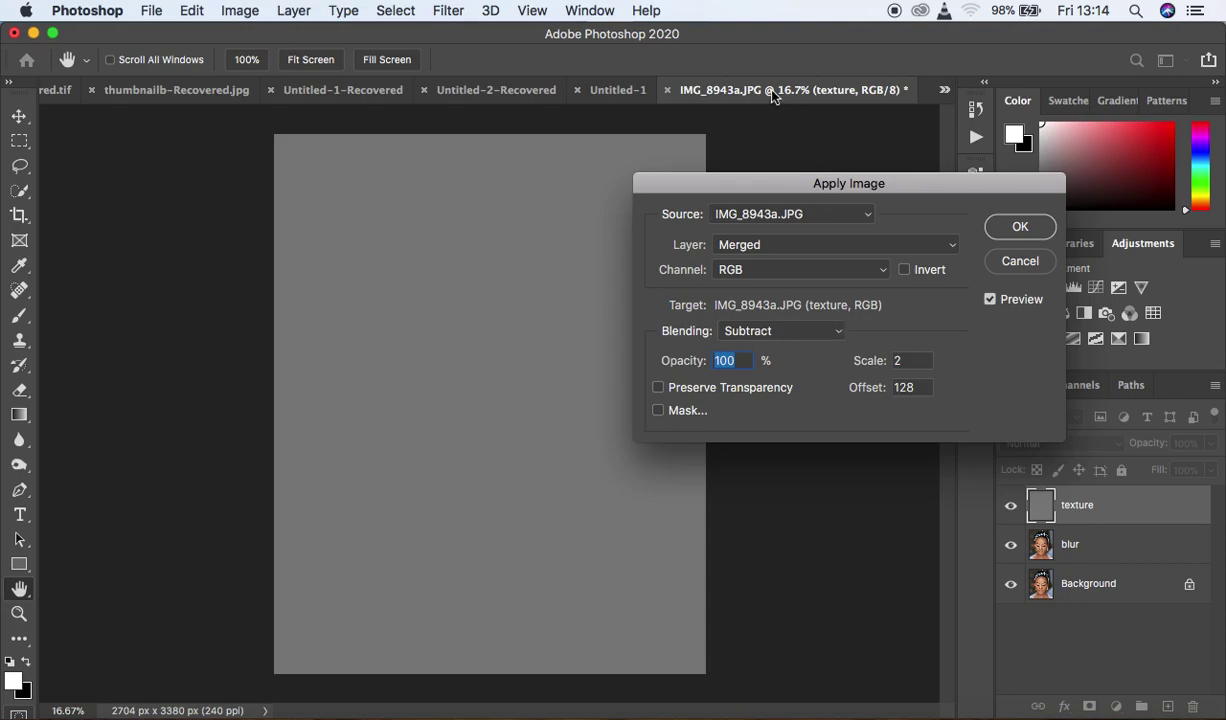
{"action": "left_click", "coordinate": [793, 246]}
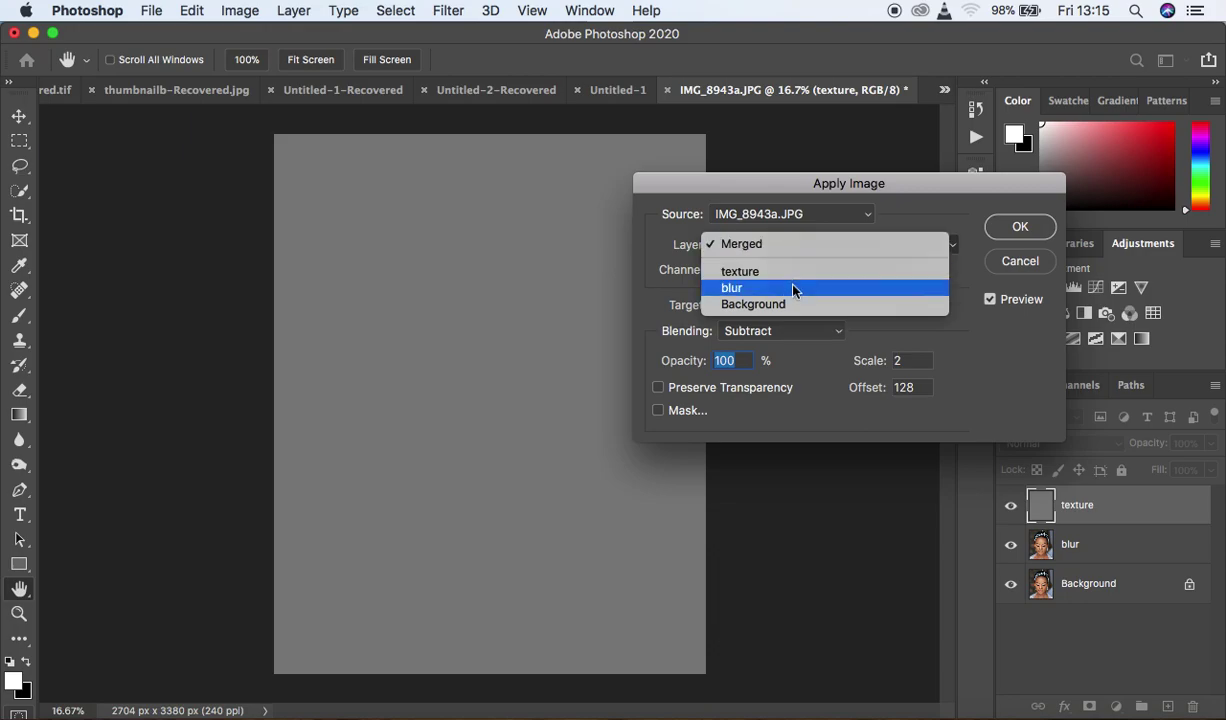
{"action": "left_click", "coordinate": [793, 288]}
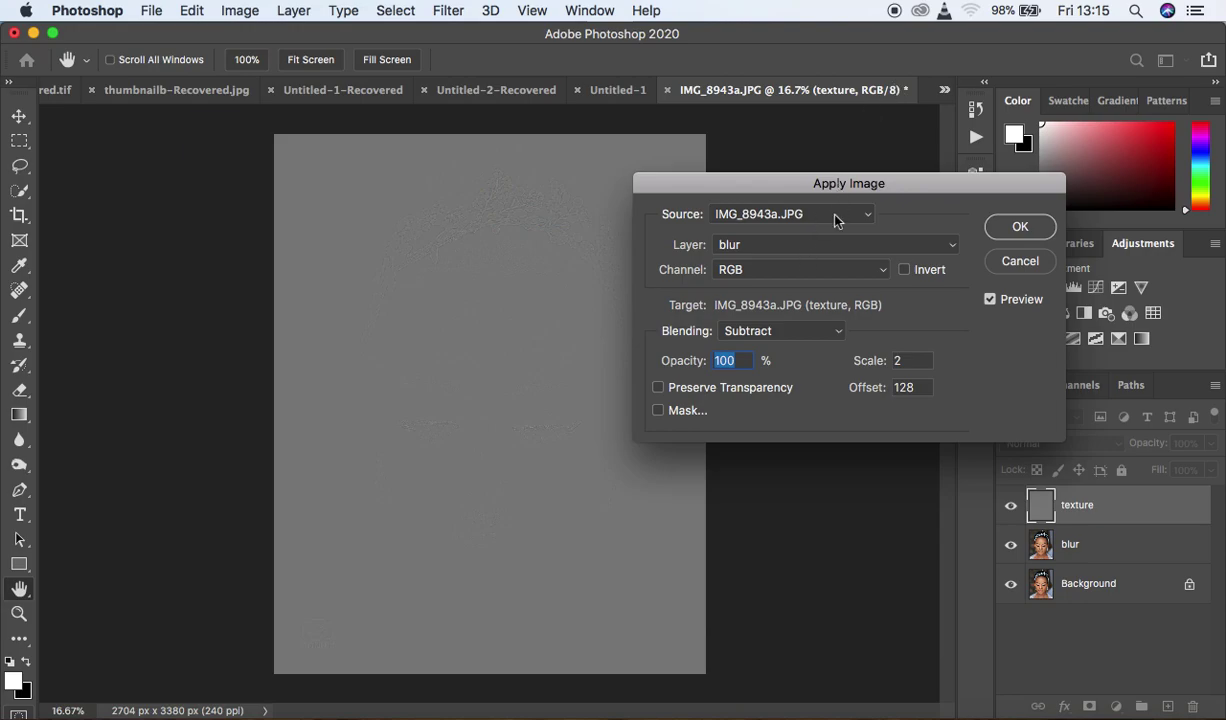
Try Add blending with the source inverted, scale 2 and offset 0, in Apply Image and inspect the gray texture preview
{"action": "left_click", "coordinate": [785, 332]}
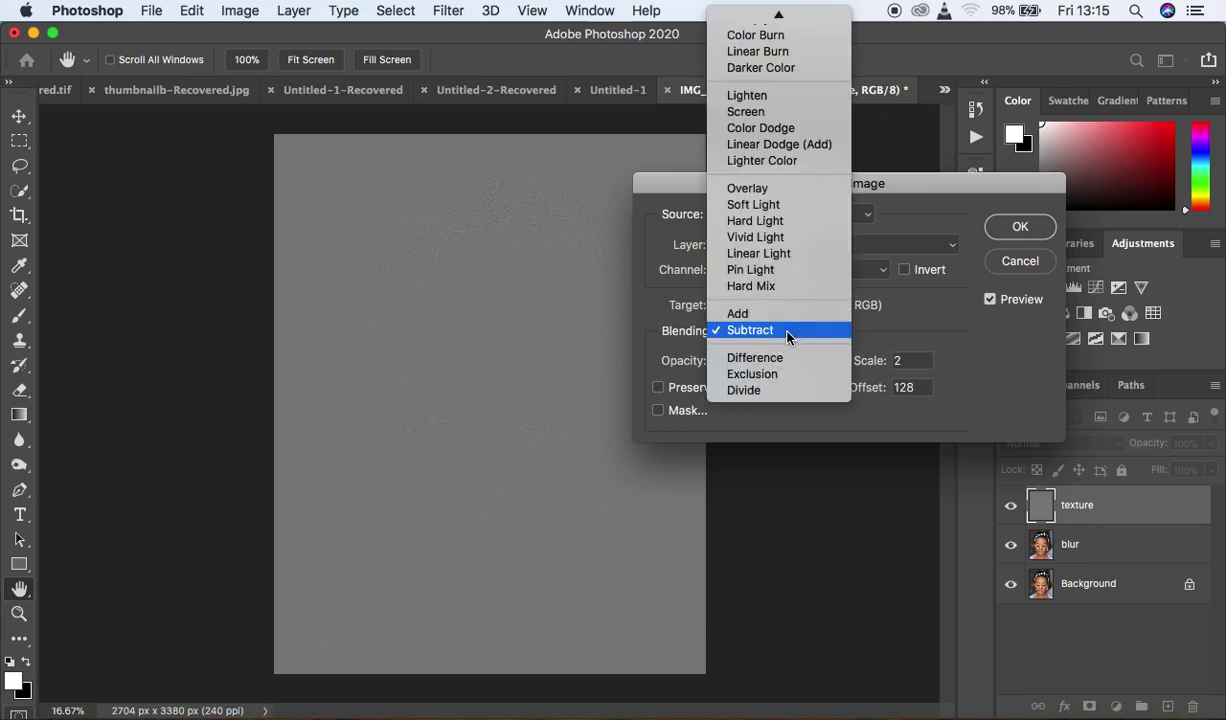
{"action": "left_click", "coordinate": [748, 312]}
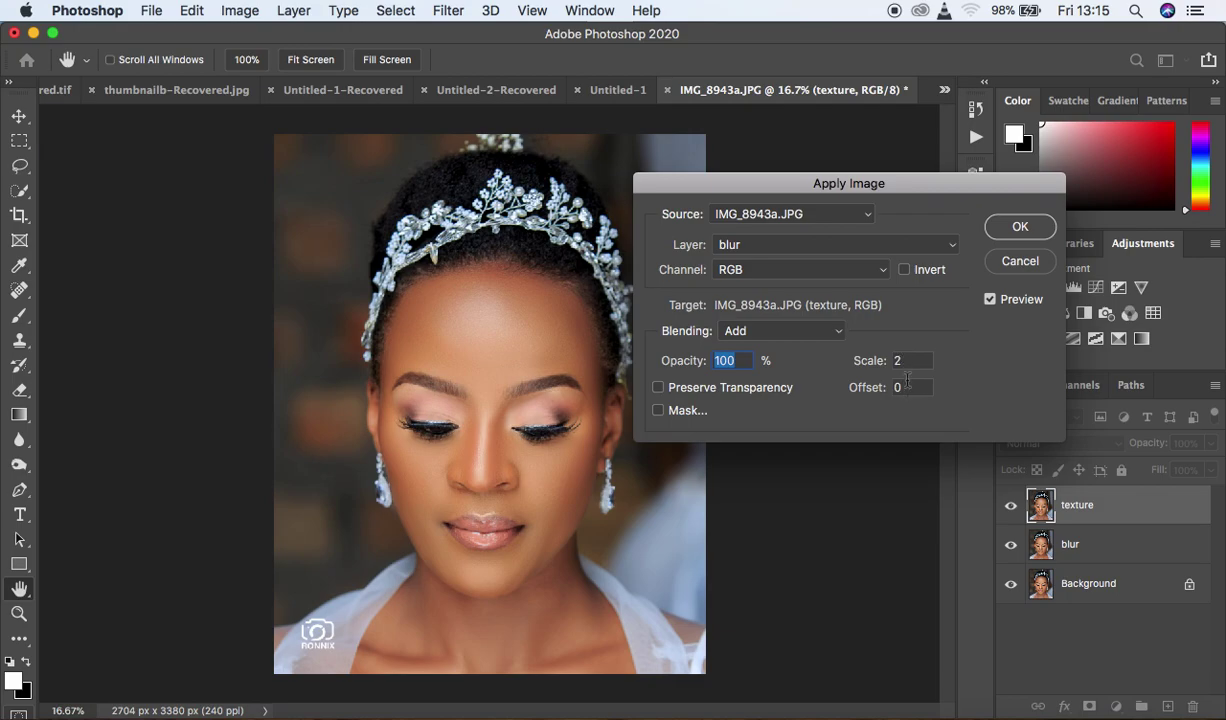
{"action": "left_click", "coordinate": [905, 271]}
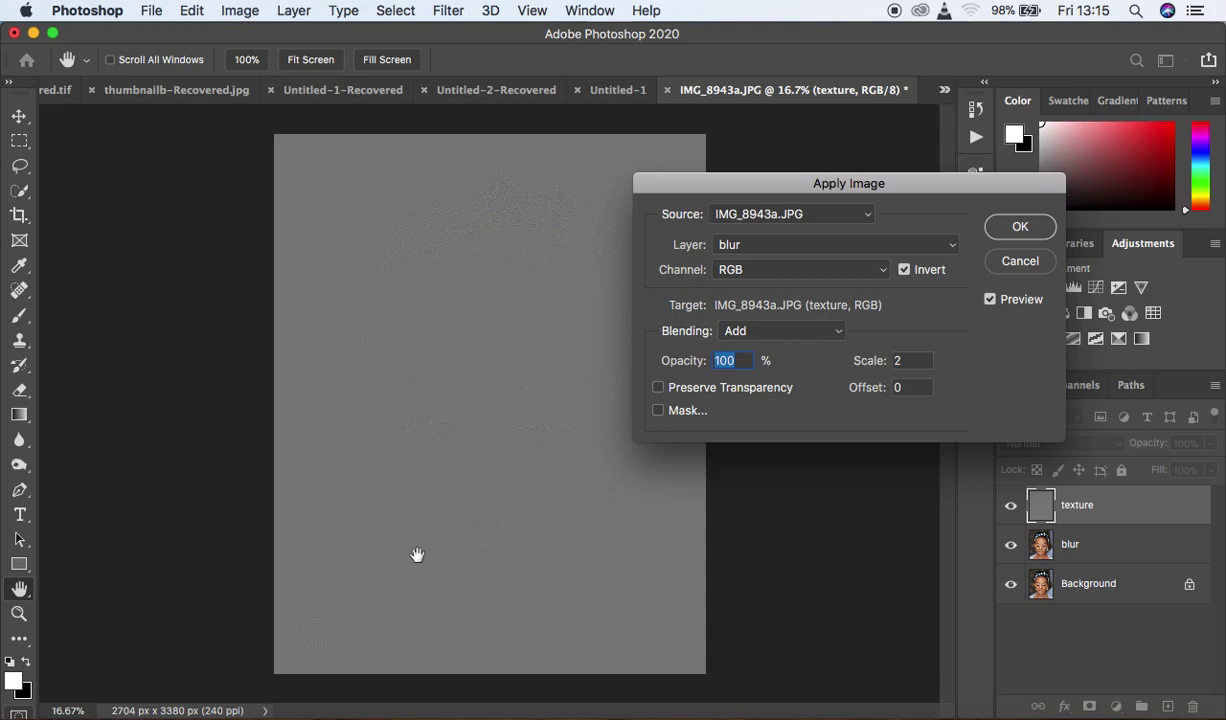
{"action": "left_click", "coordinate": [496, 384], "text": "super"}
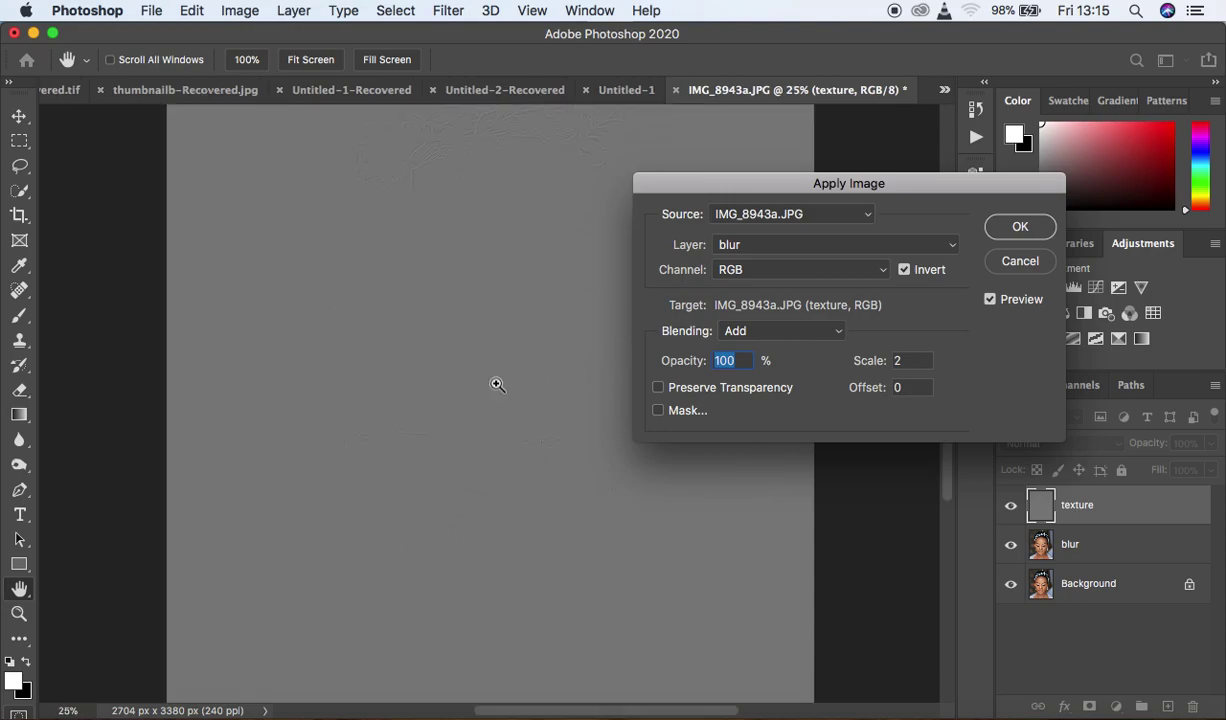
{"action": "left_click", "coordinate": [496, 384], "text": "super"}
{"action": "left_click", "coordinate": [496, 384], "text": "alt+super"}
{"action": "left_click", "coordinate": [496, 384], "text": "alt+super"}
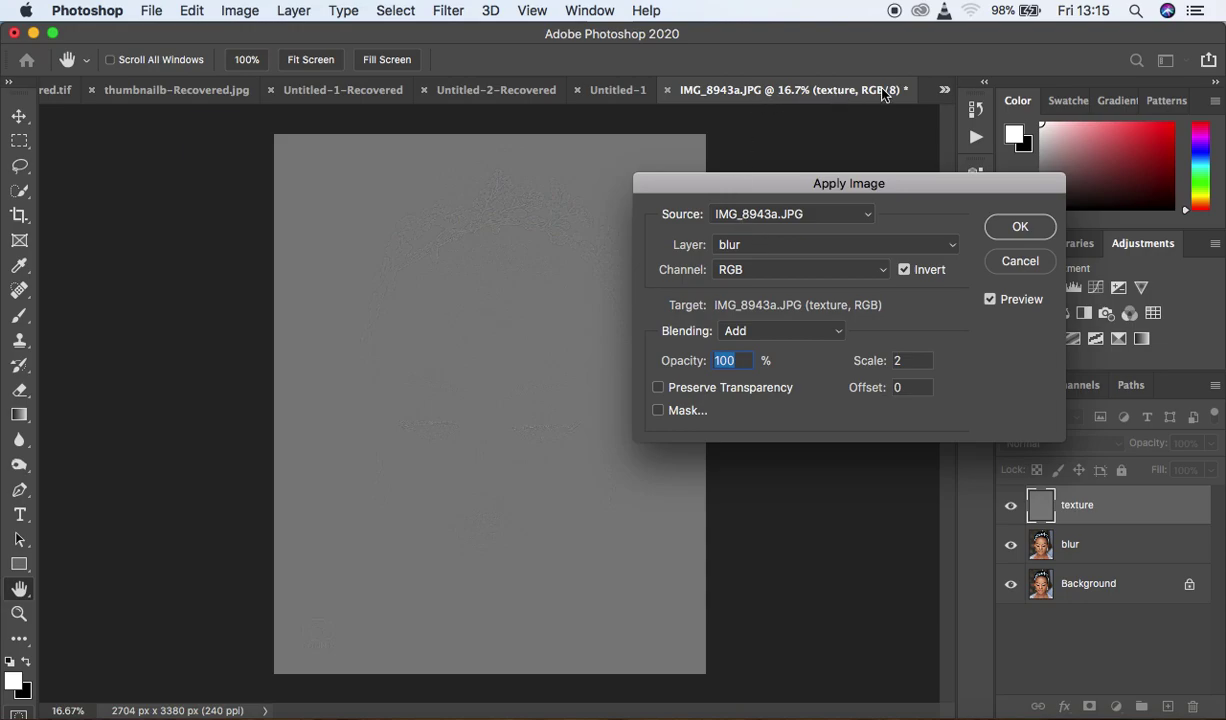
Apply the blur layer's RGB channel to the texture layer with Subtract blending, Invert off, scale 2 and offset 128
{"action": "left_click", "coordinate": [807, 257]}
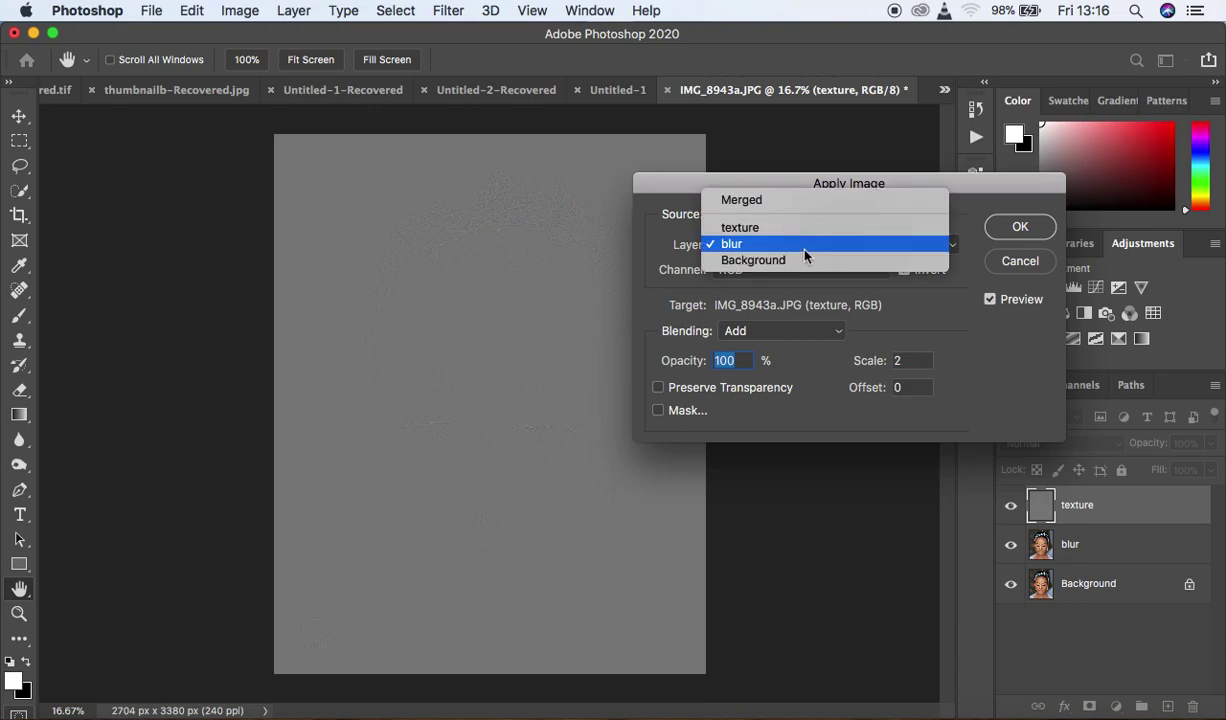
{"action": "left_click", "coordinate": [803, 252]}
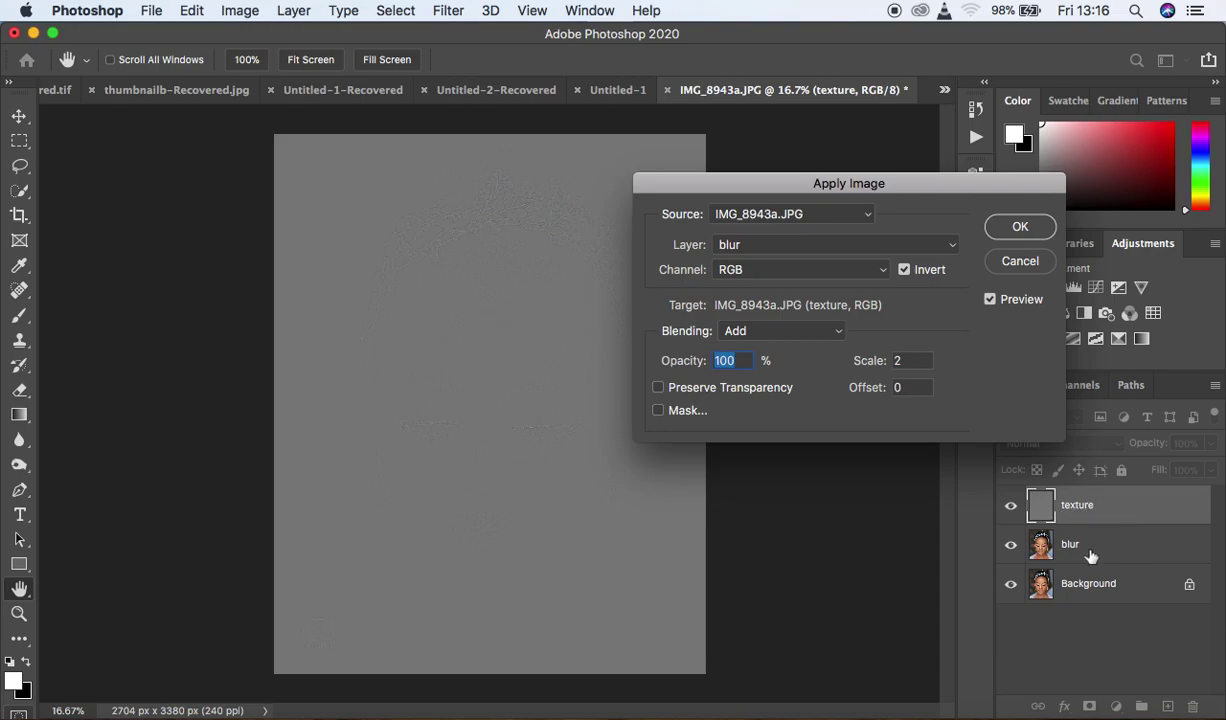
{"action": "left_click", "coordinate": [797, 337]}
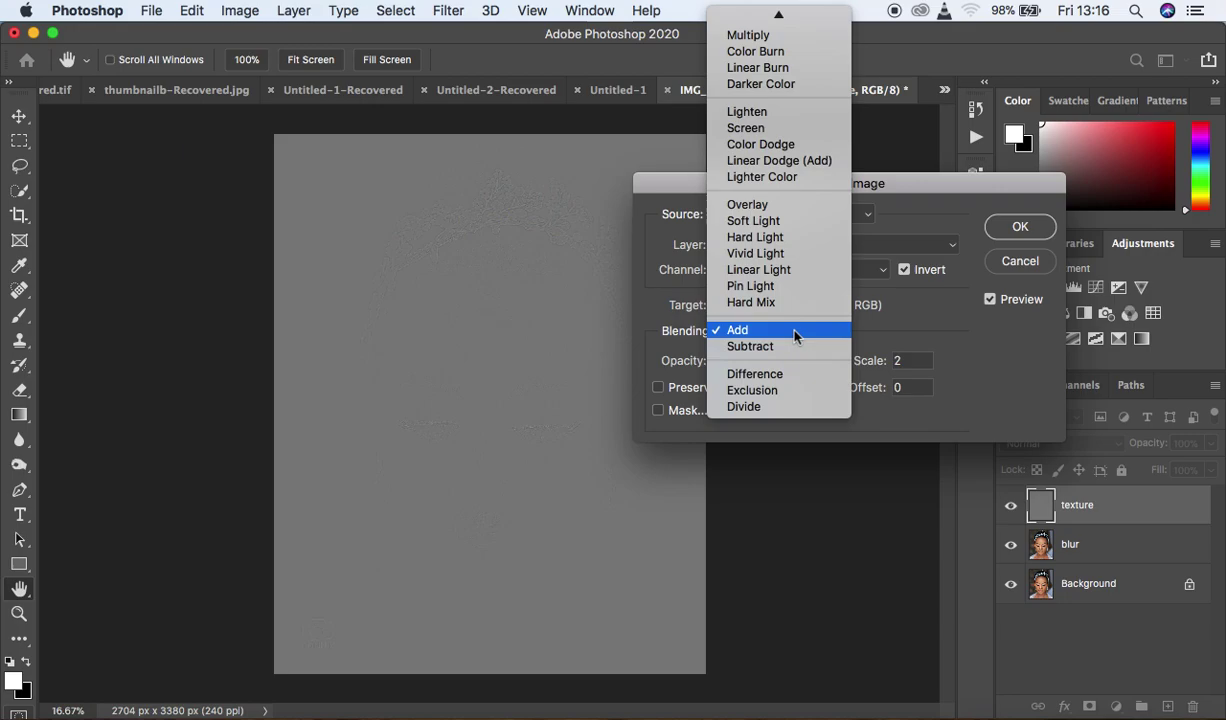
{"action": "left_click", "coordinate": [792, 346]}
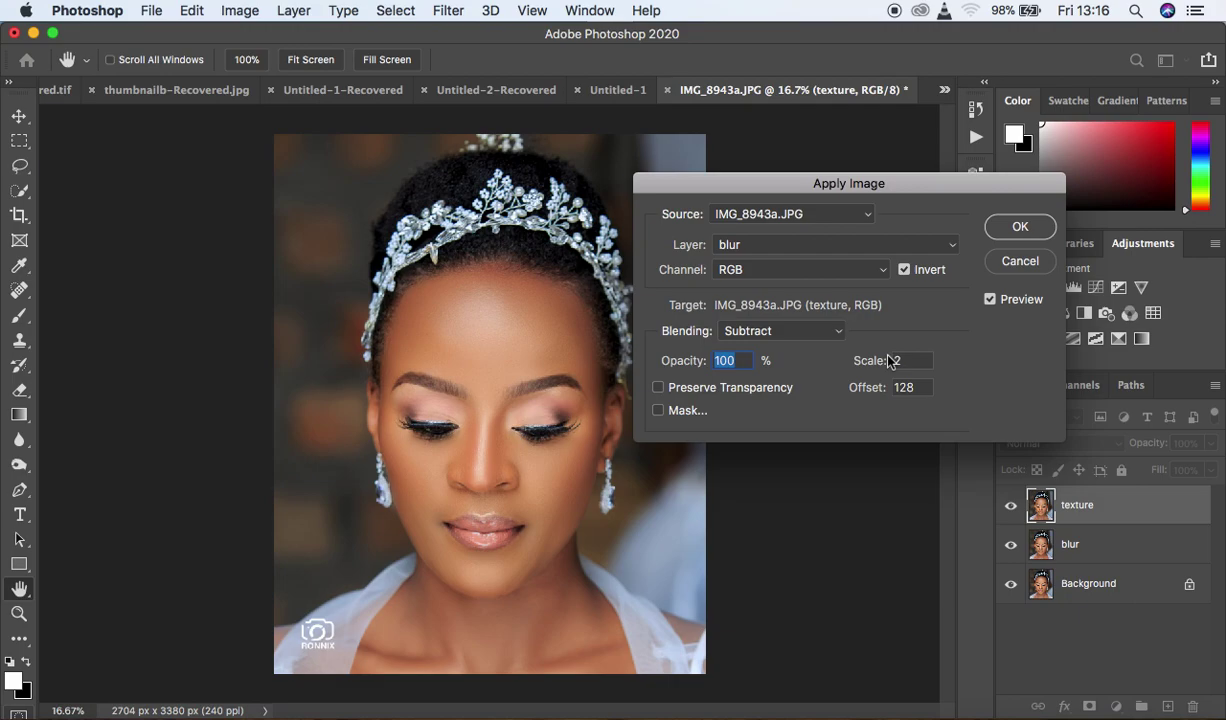
{"action": "left_click", "coordinate": [906, 270]}
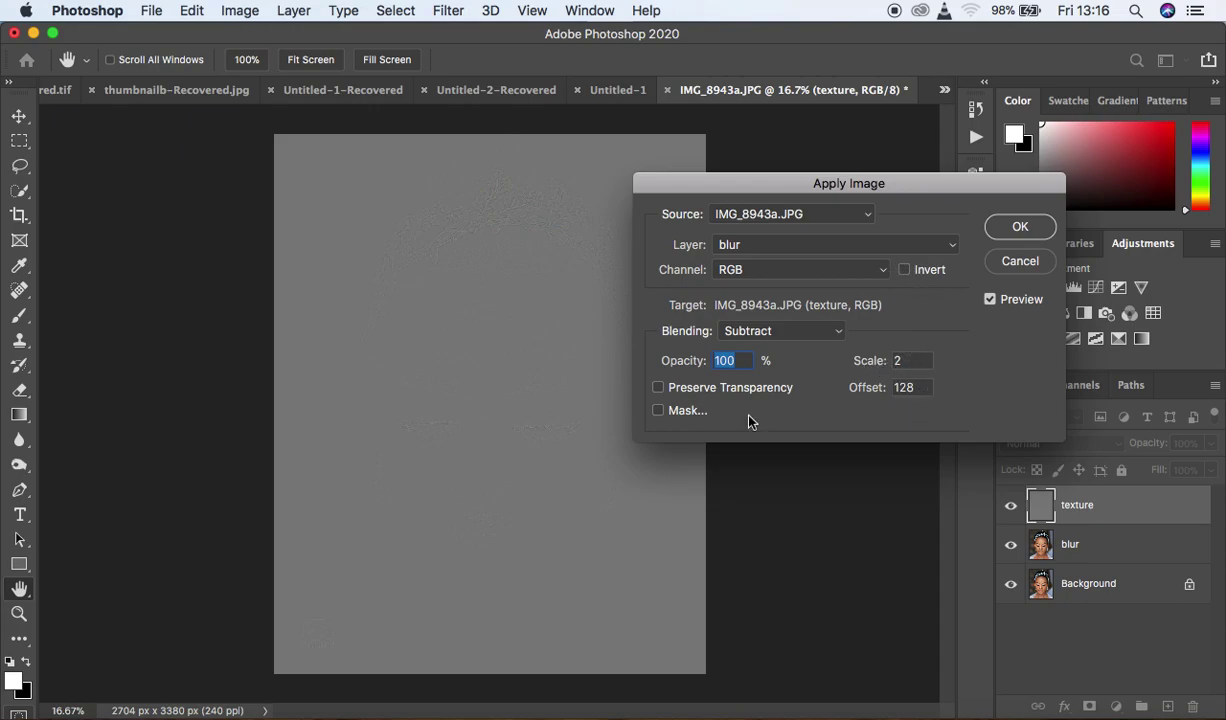
{"action": "left_click", "coordinate": [632, 425], "text": "super"}
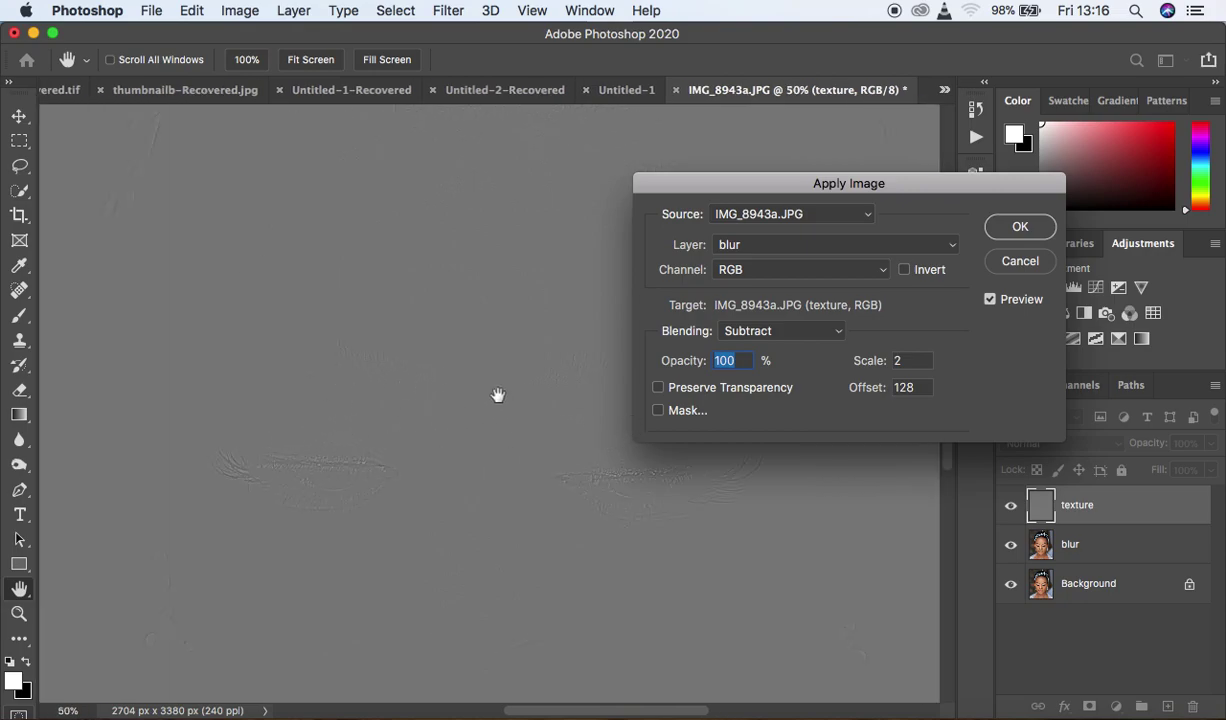
{"action": "left_click", "coordinate": [1018, 227]}
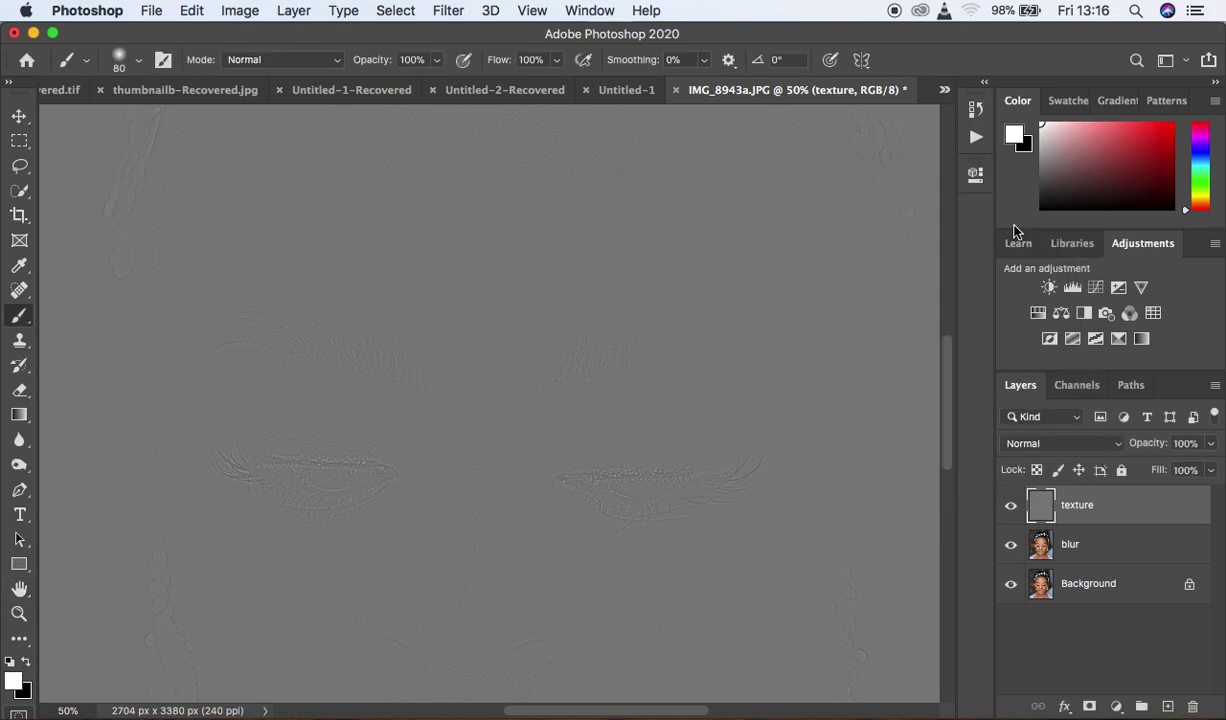
Examine the fine detail around the eyes and headpiece in the gray texture layer at several magnifications
{"action": "key", "text": "super+minus"}
{"action": "key", "text": "super+minus"}
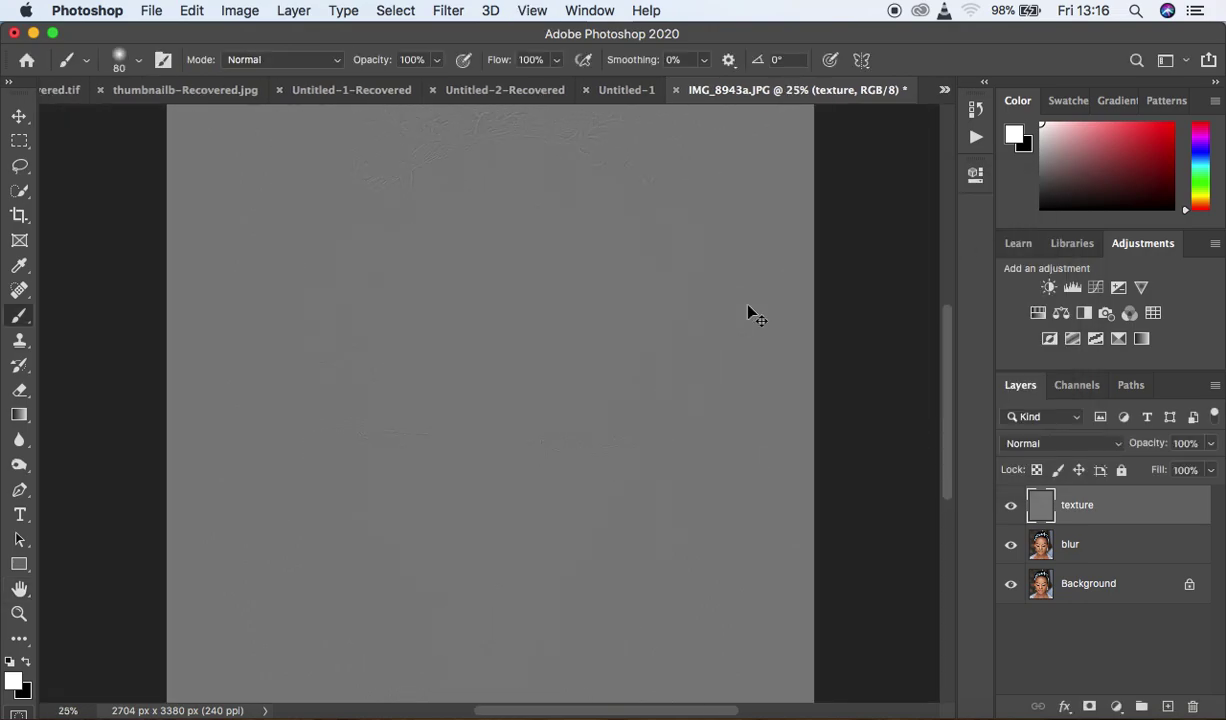
{"action": "key", "text": "super+minus"}
{"action": "key", "text": "super+plus"}
{"action": "key", "text": "super+plus"}
{"action": "key", "text": "super+plus"}
{"action": "key", "text": "super+plus"}
{"action": "key", "text": "super+plus"}
{"action": "key", "text": "super+plus"}
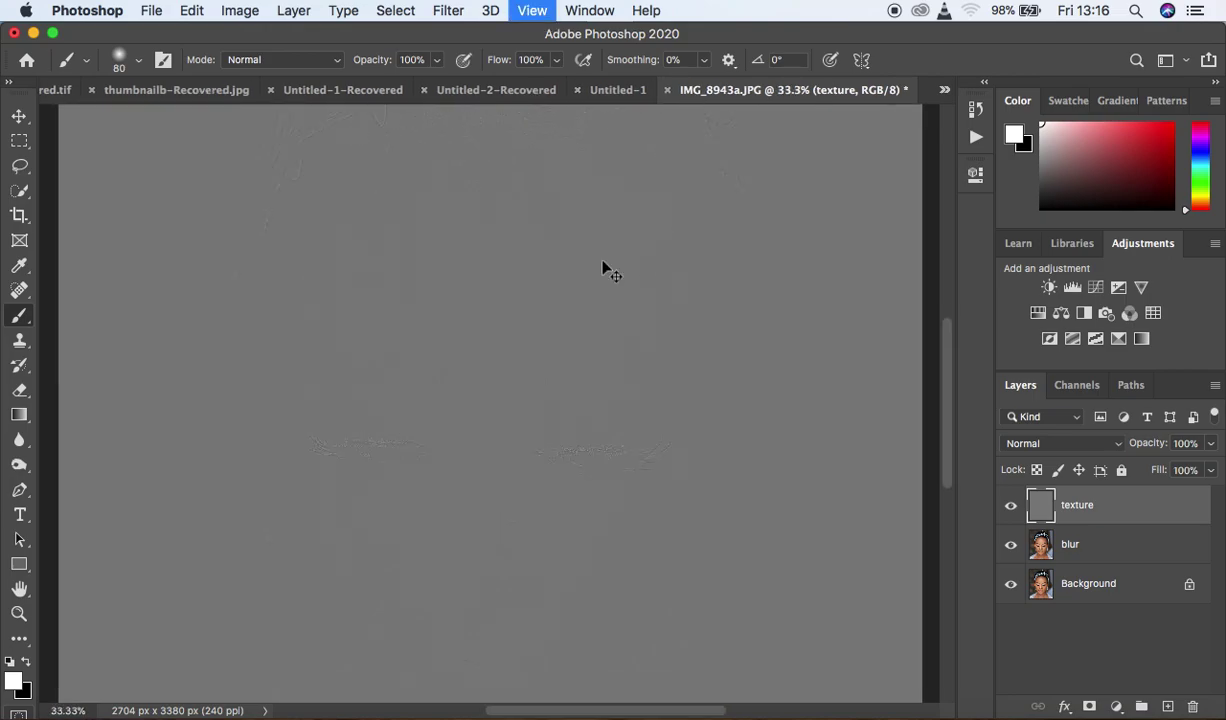
{"action": "key", "text": "super+minus"}
{"action": "key", "text": "super+minus"}
{"action": "key", "text": "super+minus"}
{"action": "key", "text": "super+minus"}
{"action": "key", "text": "super+minus"}
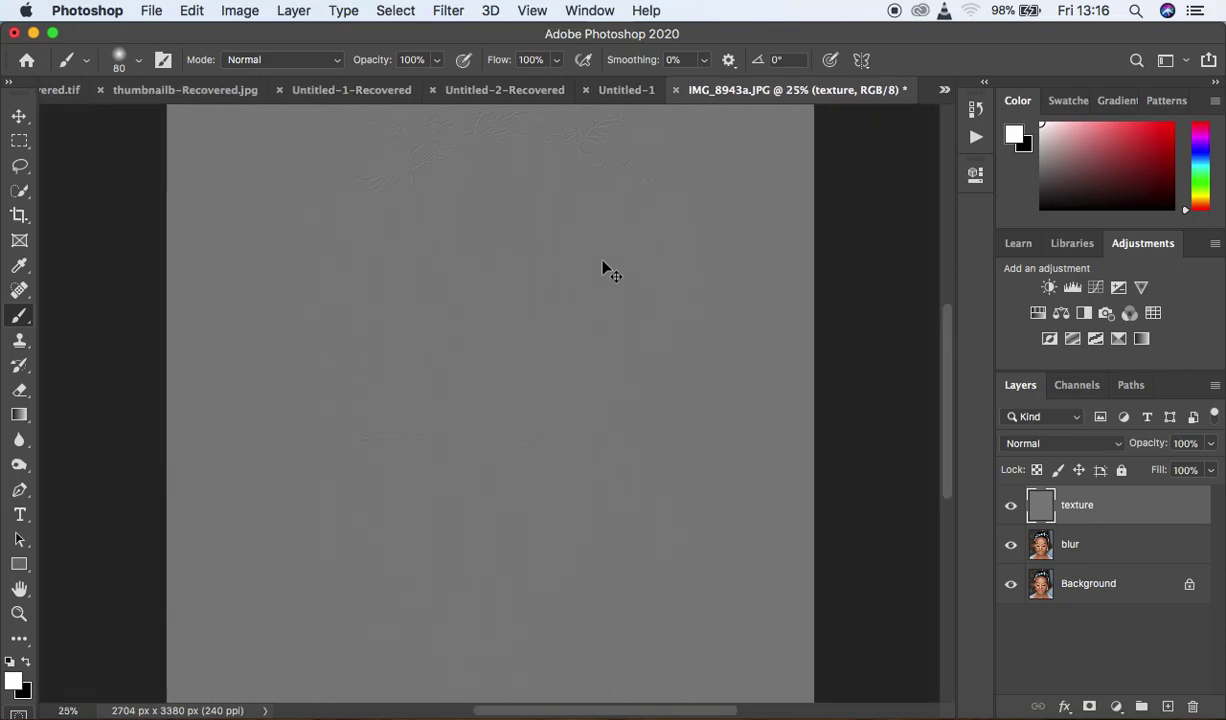
Delete the blur layer and select the texture layer
{"action": "left_click", "coordinate": [1107, 551]}
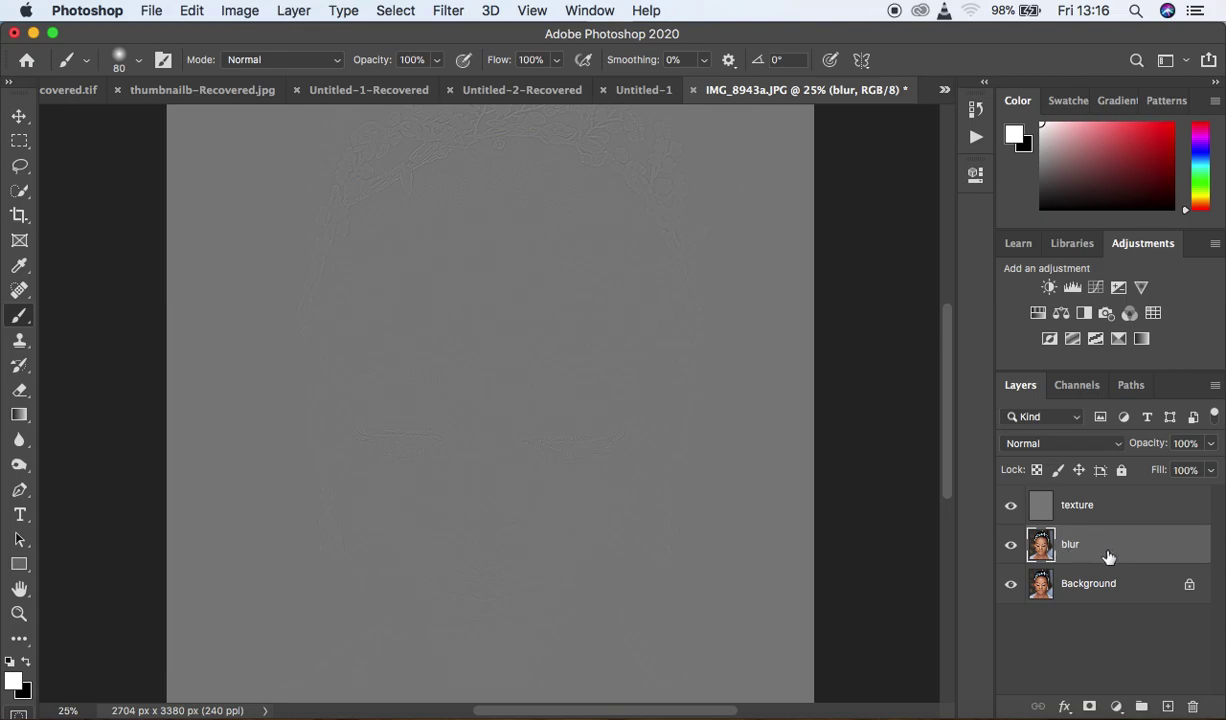
{"action": "key", "text": "Delete"}
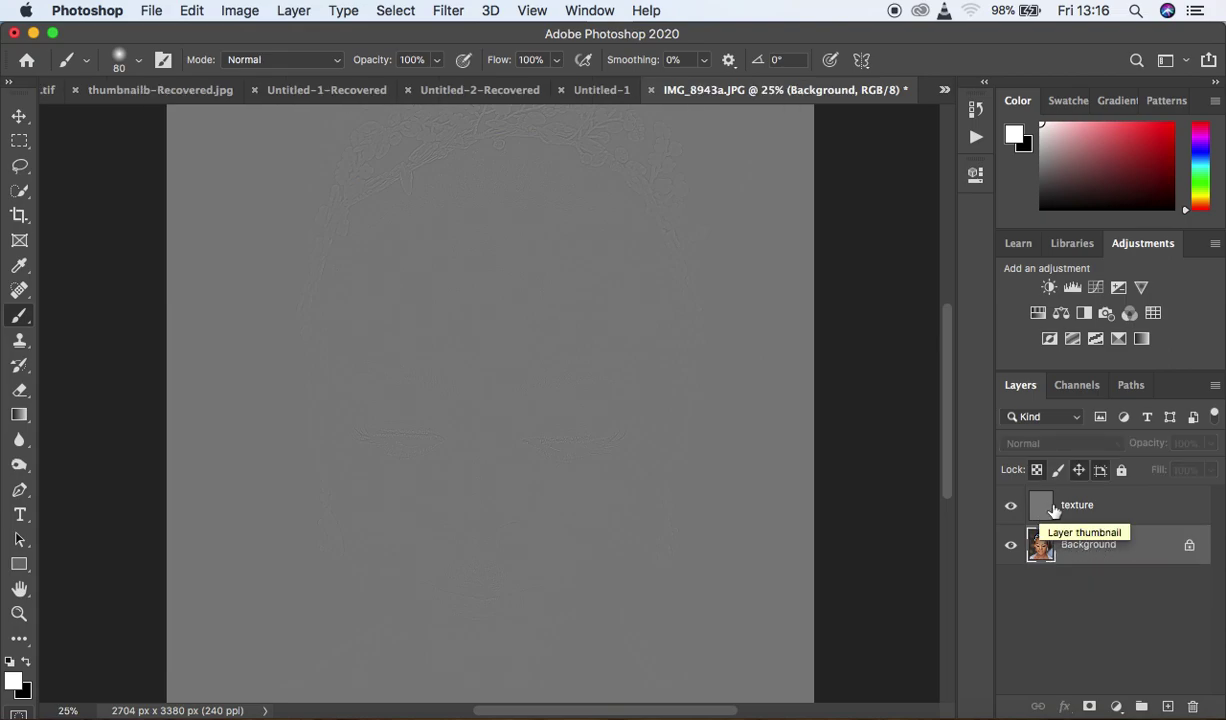
{"action": "key", "text": "super+minus"}
{"action": "key", "text": "super+equal"}
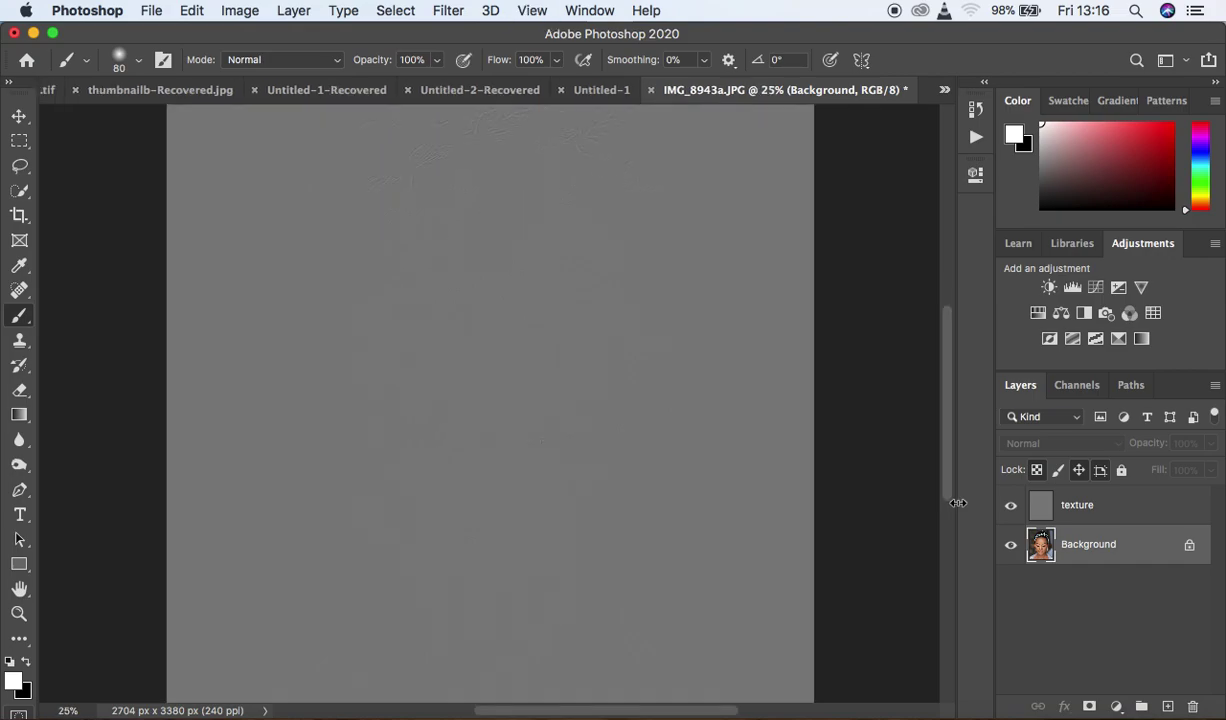
{"action": "key", "text": "super+minus"}
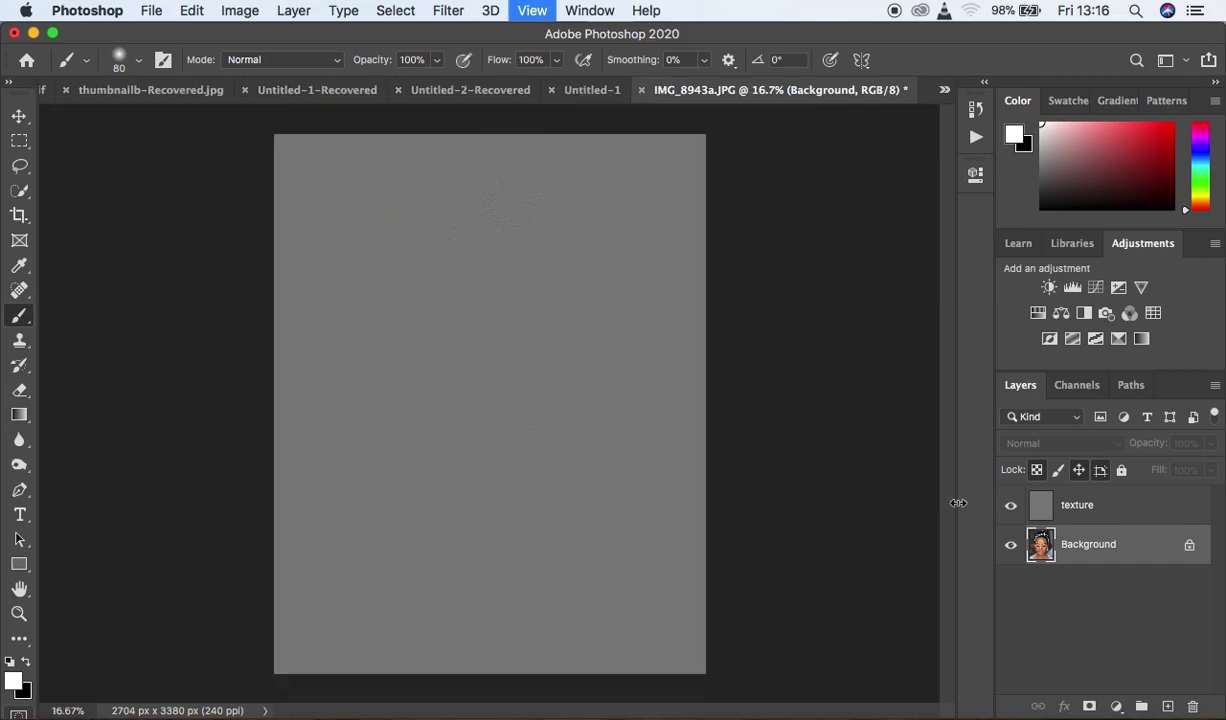
{"action": "key", "text": "super+equal"}
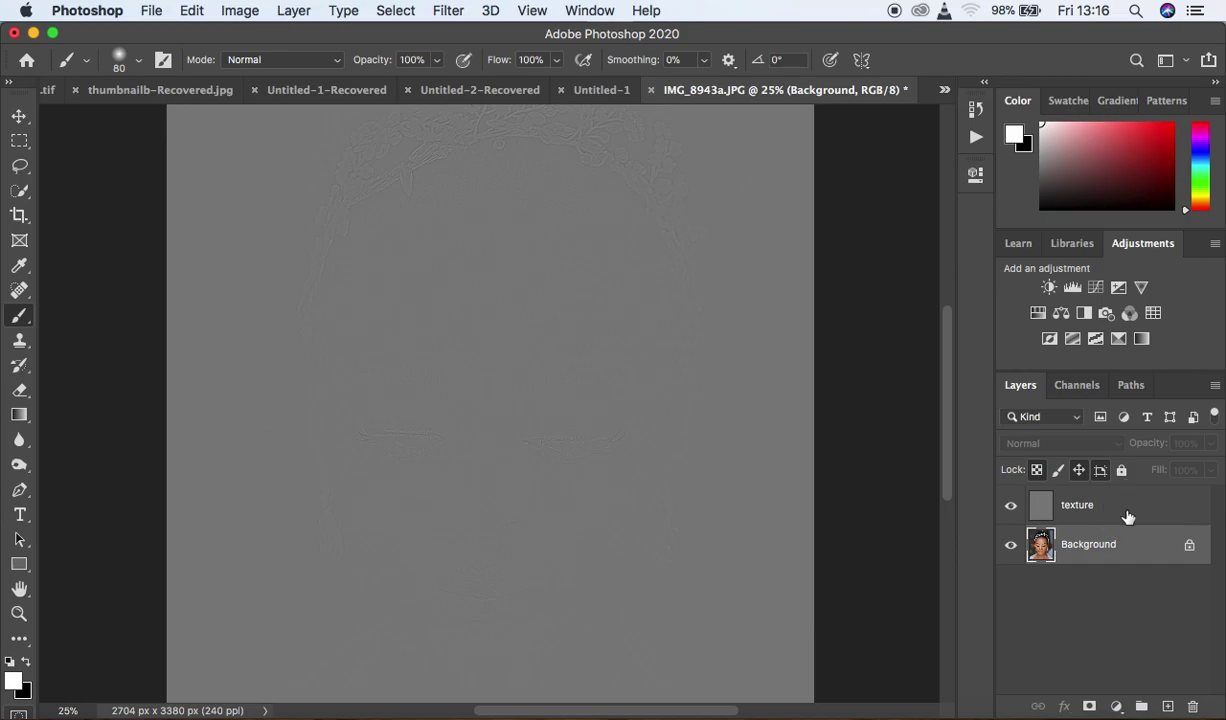
{"action": "left_click", "coordinate": [1128, 517]}
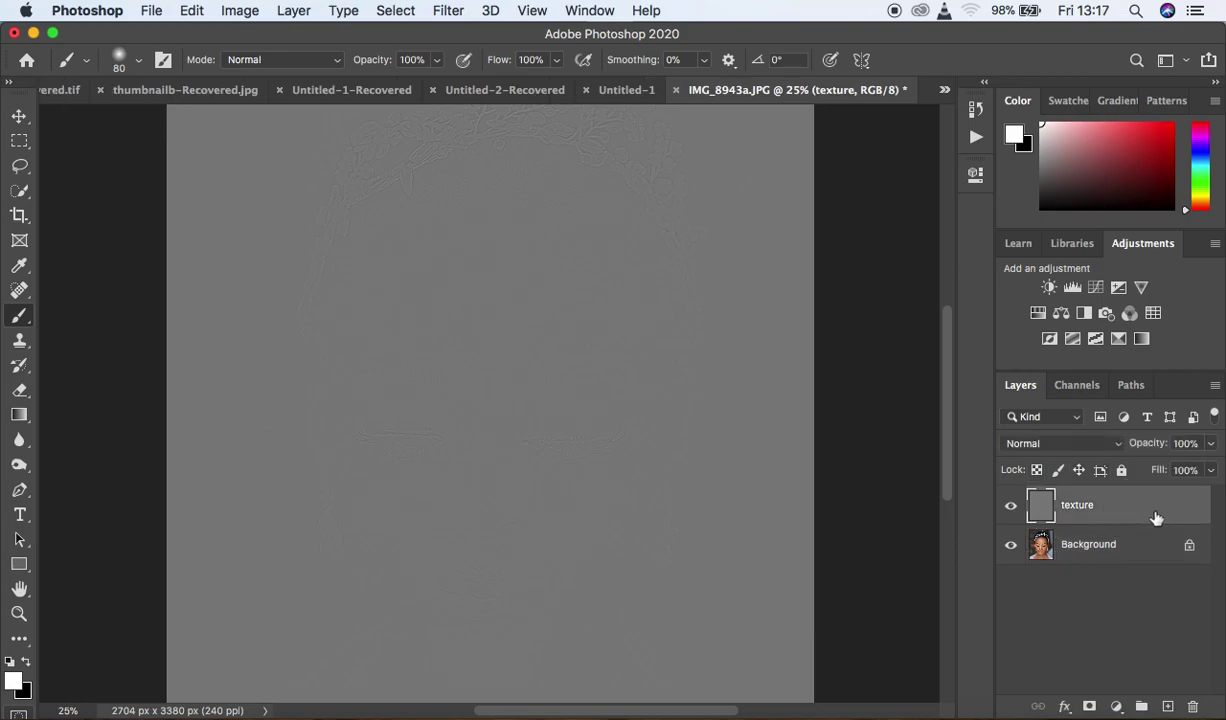
Try the Vivid Light blend mode on the texture layer
{"action": "left_click", "coordinate": [1073, 390]}
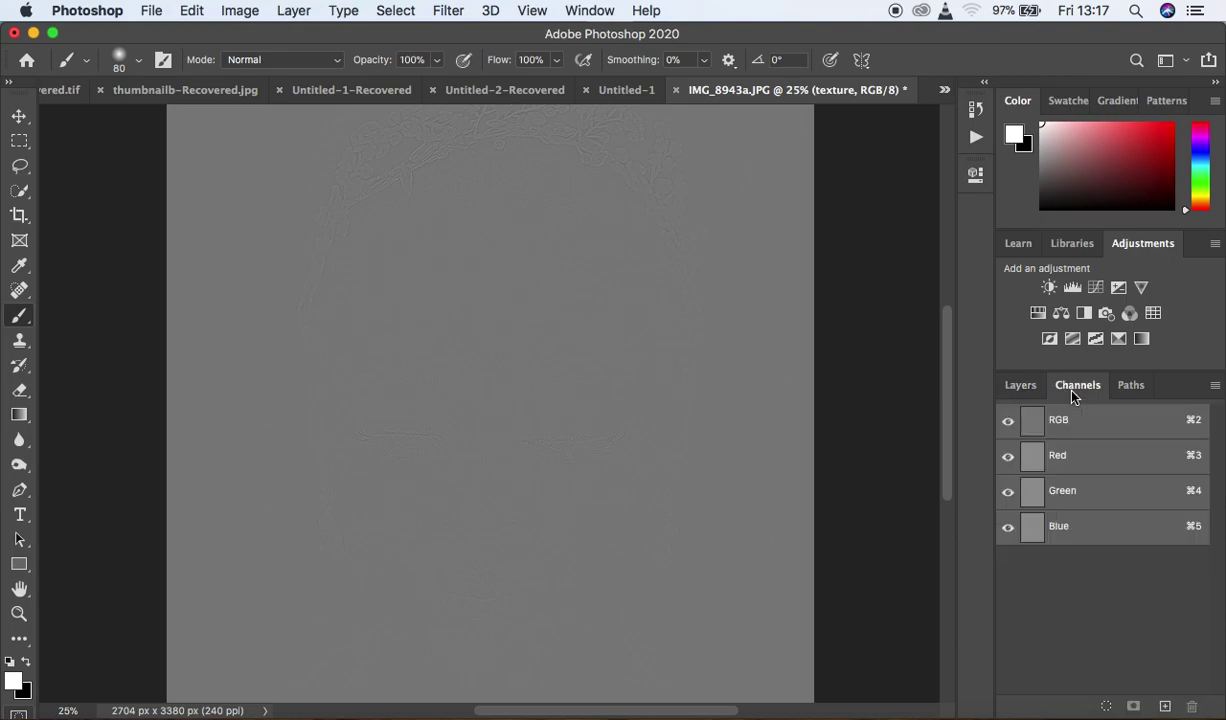
{"action": "left_click", "coordinate": [1027, 393]}
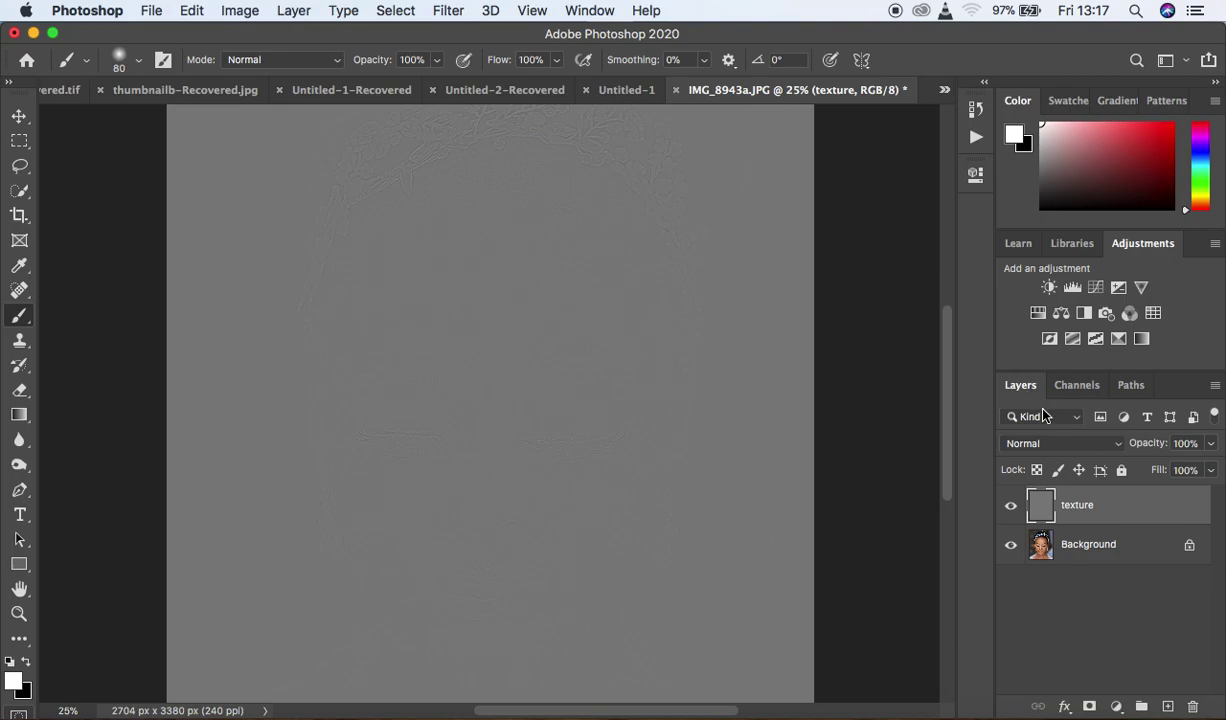
{"action": "left_click", "coordinate": [1068, 446]}
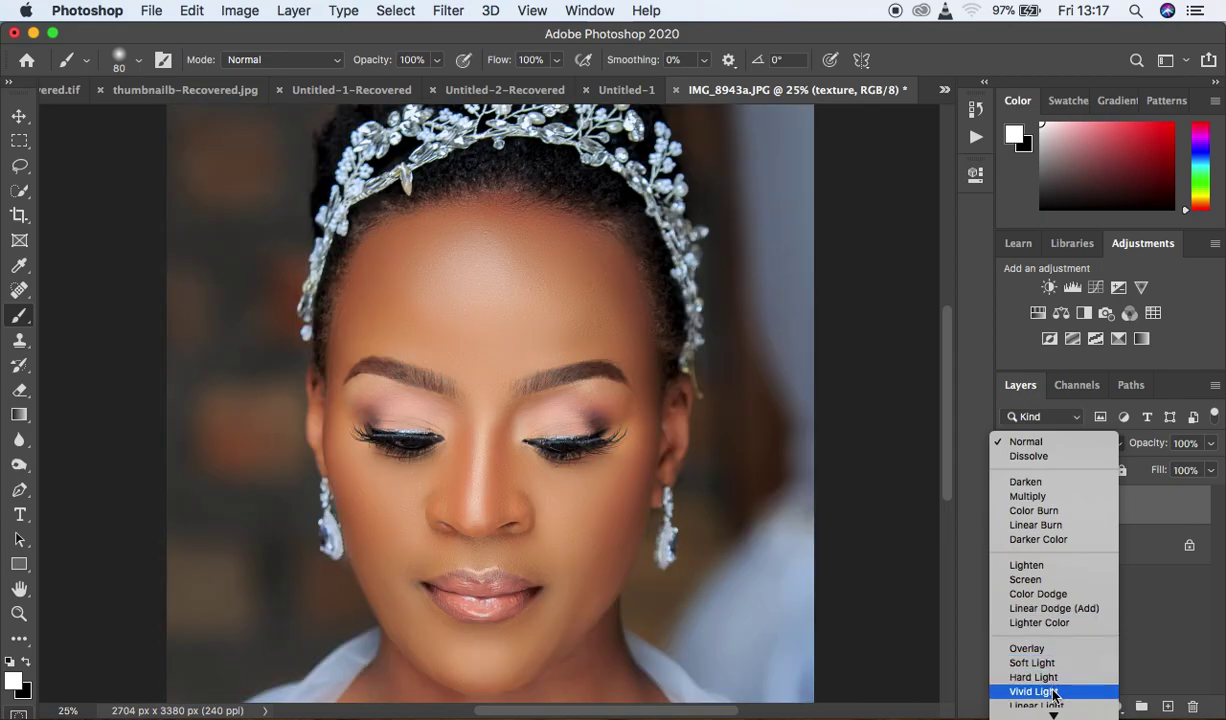
{"action": "left_click", "coordinate": [1052, 696]}
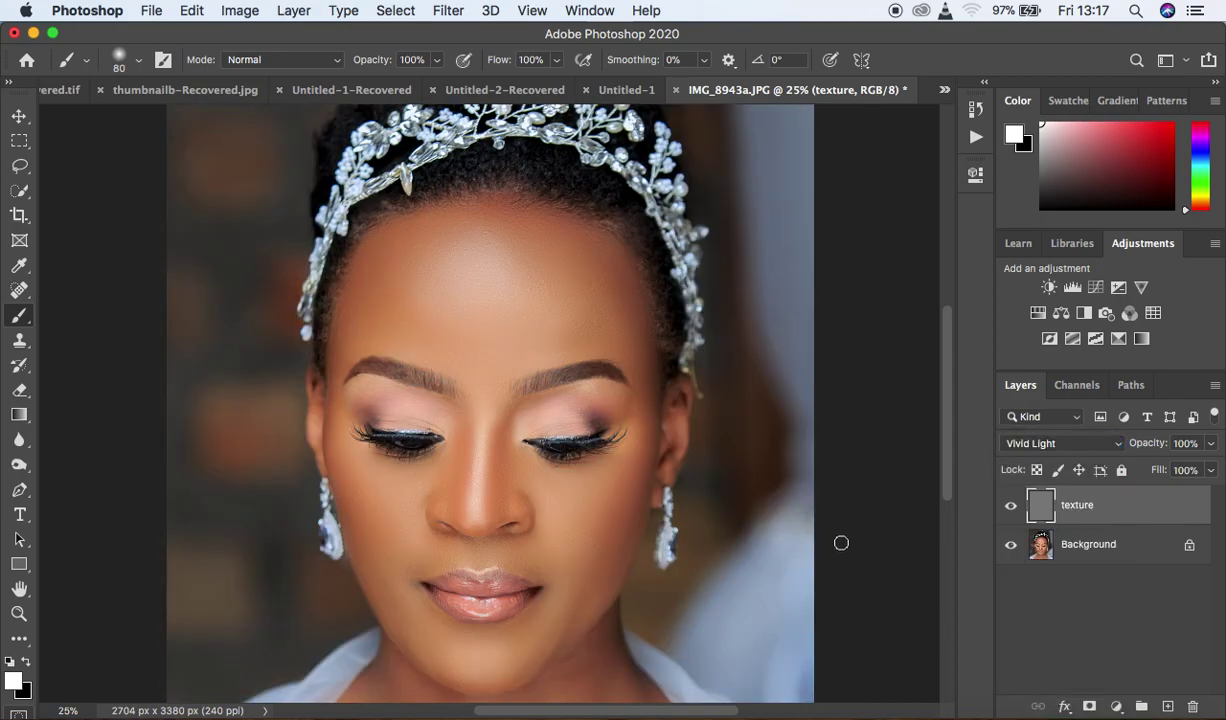
Compare the face with the texture layer hidden and shown, and set the layer's blend mode to Linear Light
{"action": "key", "text": "super+equal"}
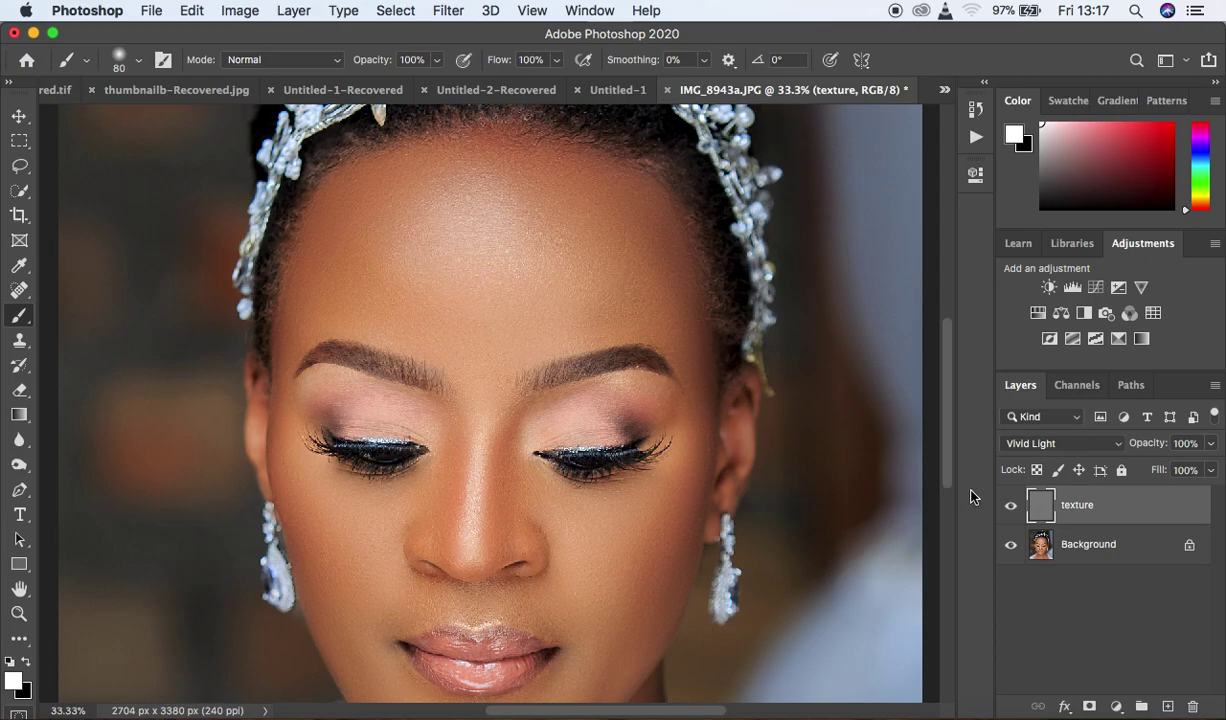
{"action": "left_click", "coordinate": [1011, 513]}
{"action": "left_click", "coordinate": [1011, 513]}
{"action": "left_click", "coordinate": [1011, 514]}
{"action": "left_click", "coordinate": [1011, 513]}
{"action": "left_click", "coordinate": [1046, 444]}
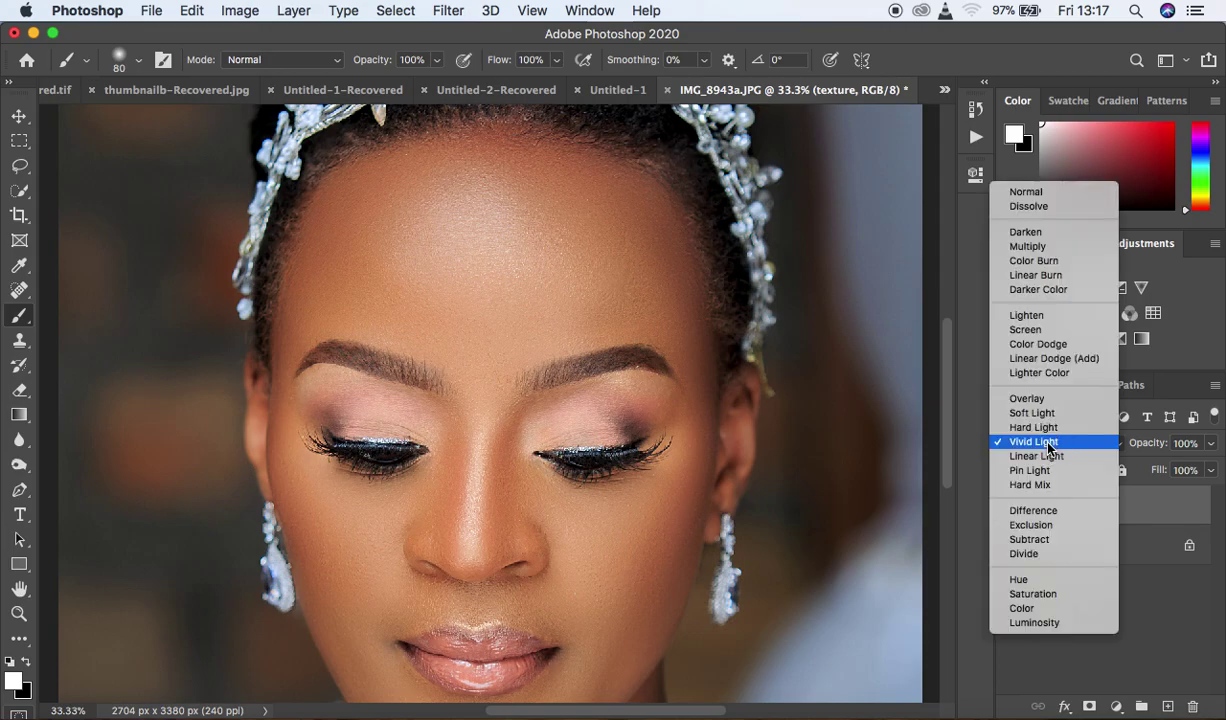
{"action": "left_click", "coordinate": [1049, 456]}
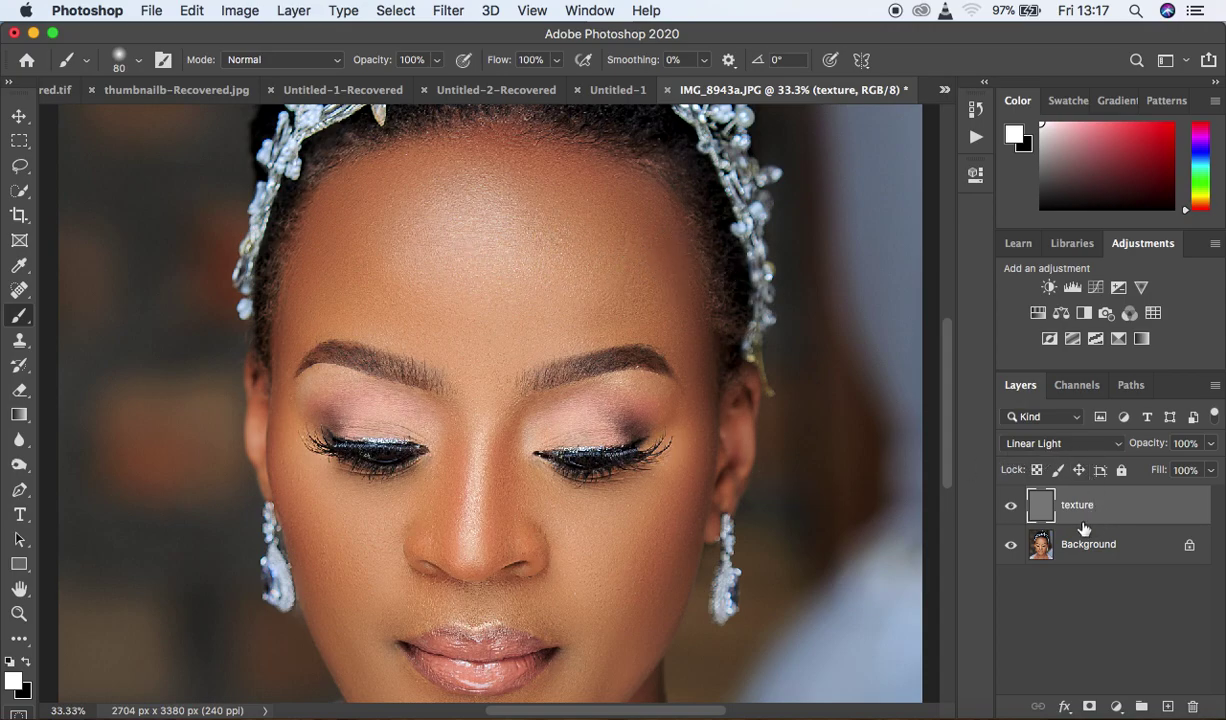
Show the image's channels and examine the skin texture around the eyes and brows at up to 100% magnification
{"action": "left_click", "coordinate": [1071, 390]}
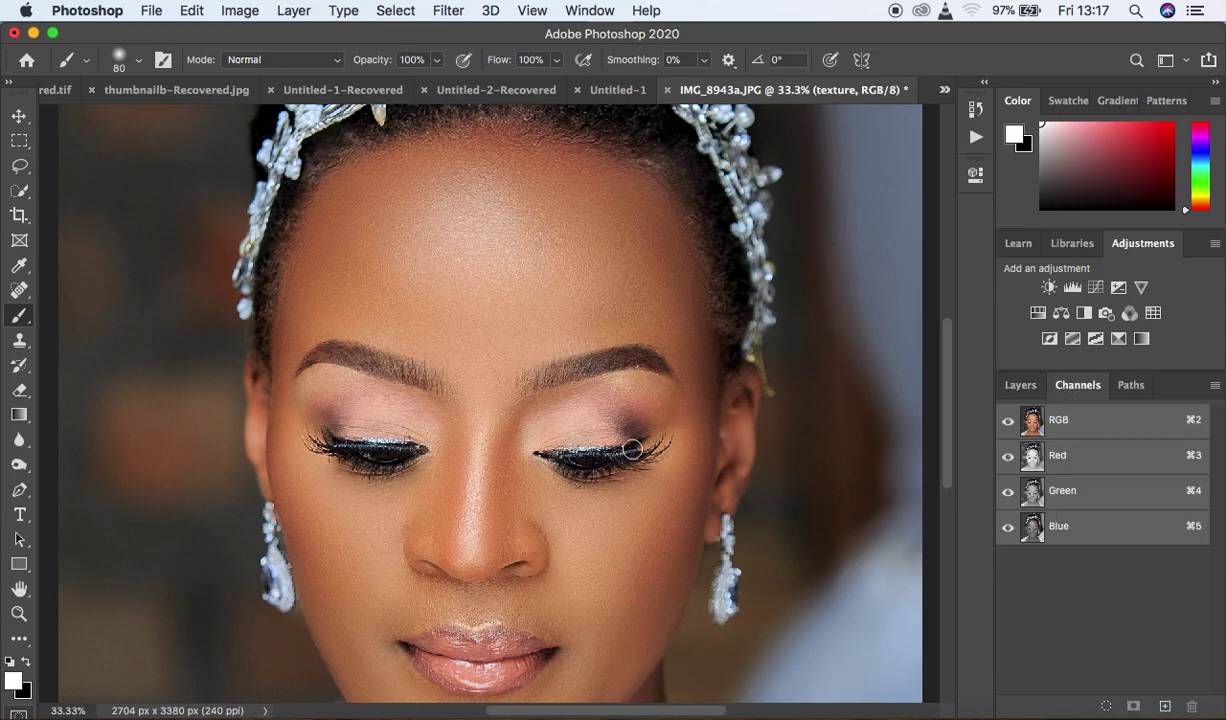
{"action": "key", "text": "super+equal"}
{"action": "key", "text": "super+minus"}
{"action": "key", "text": "super+equal"}
{"action": "key", "text": "super+minus"}
{"action": "key", "text": "super+minus"}
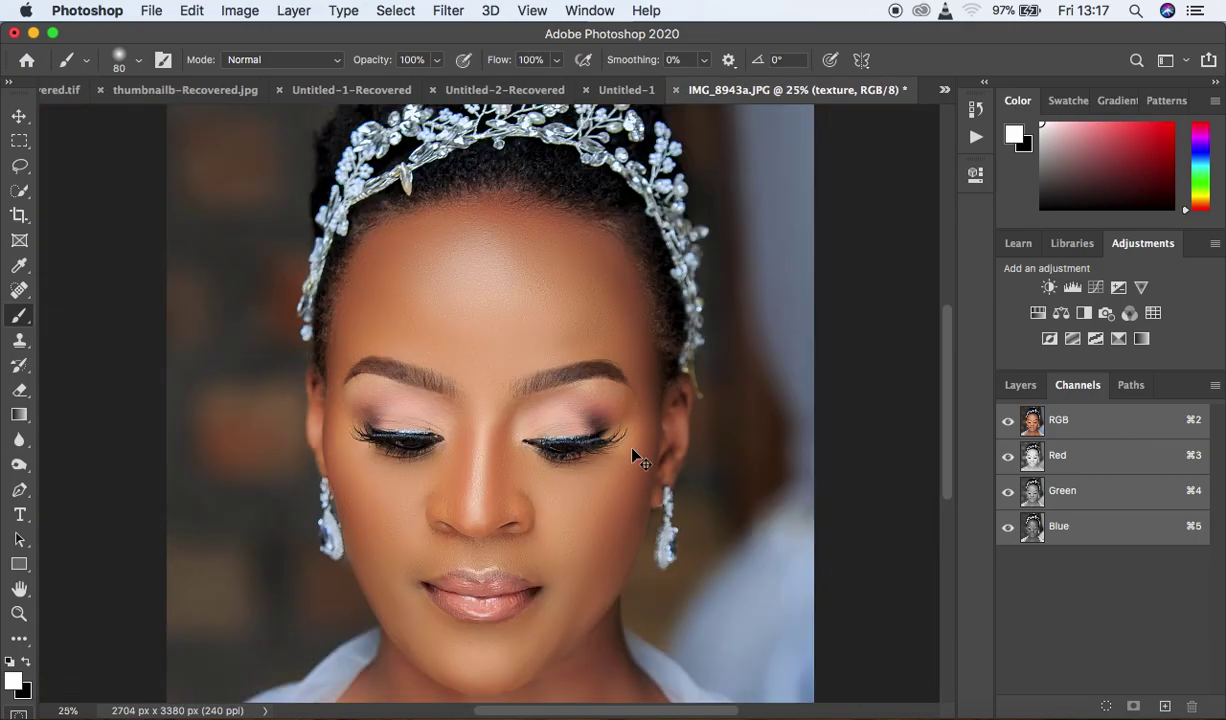
{"action": "key", "text": "super+equal"}
{"action": "key", "text": "super+equal"}
{"action": "key", "text": "super+equal"}
{"action": "key", "text": "super+equal"}
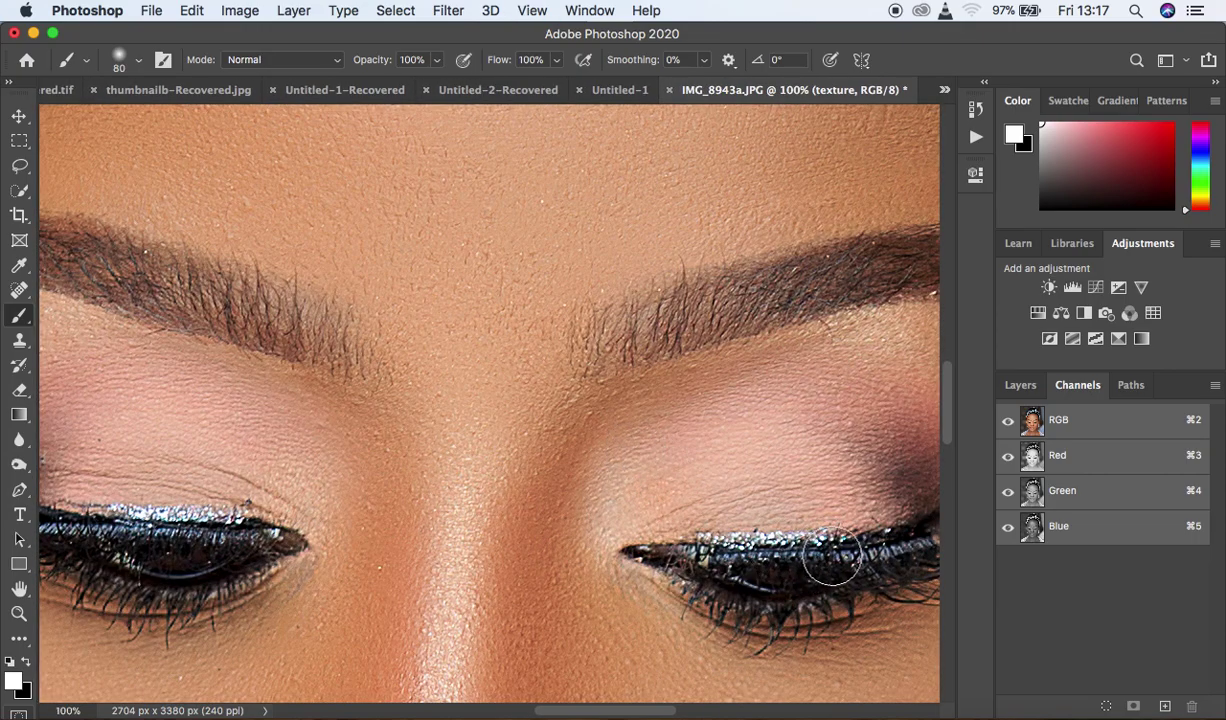
{"action": "key", "text": "super+minus"}
{"action": "key", "text": "super+minus"}
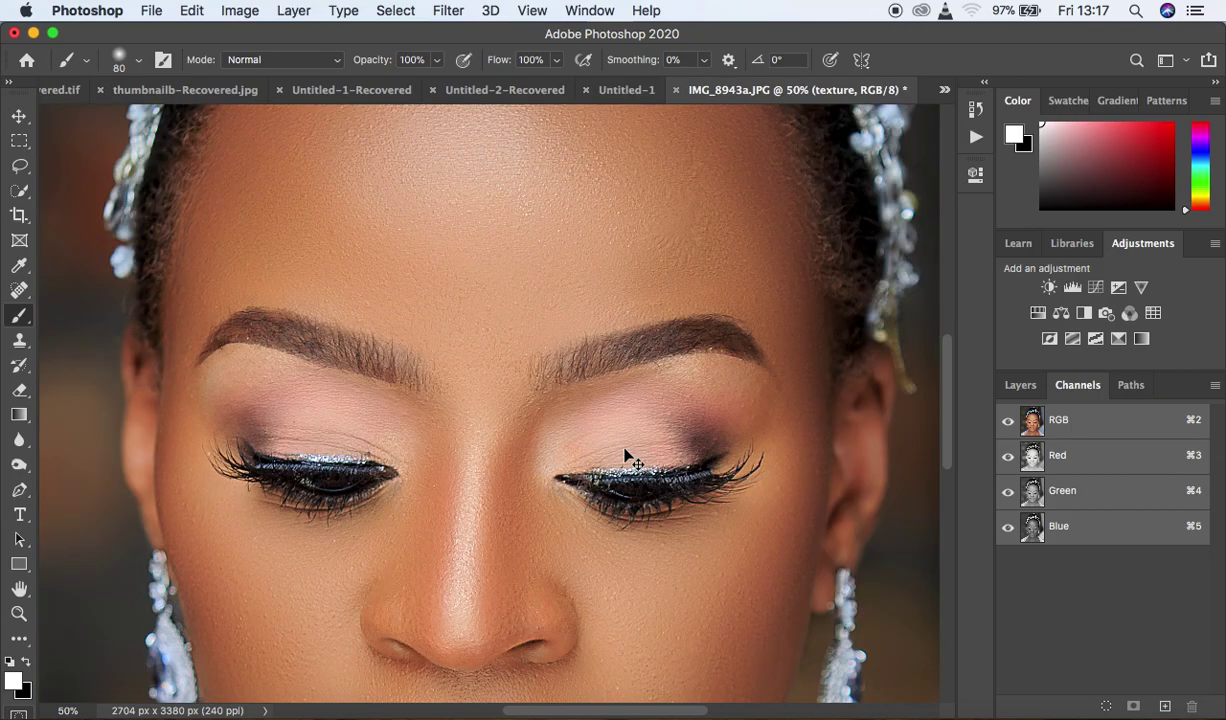
{"action": "key", "text": "super+minus"}
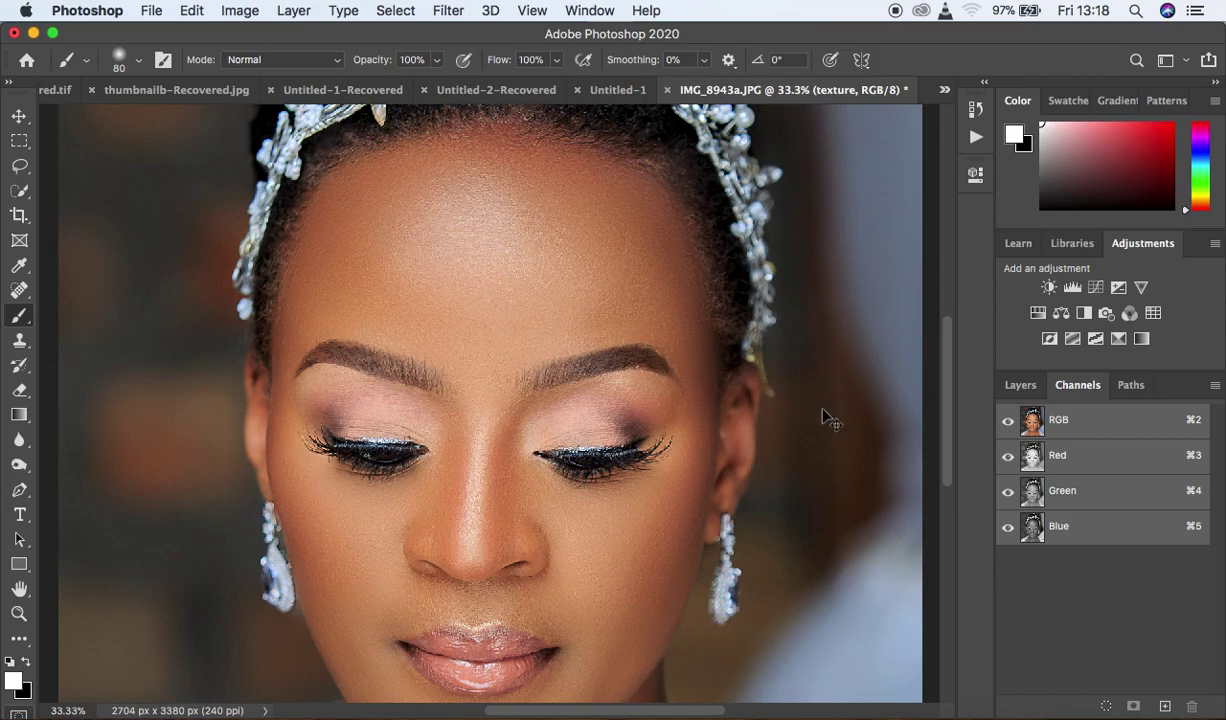
Load the Red channel as a selection and check its outline across the whole portrait
{"action": "left_click", "coordinate": [1033, 459], "text": "super"}
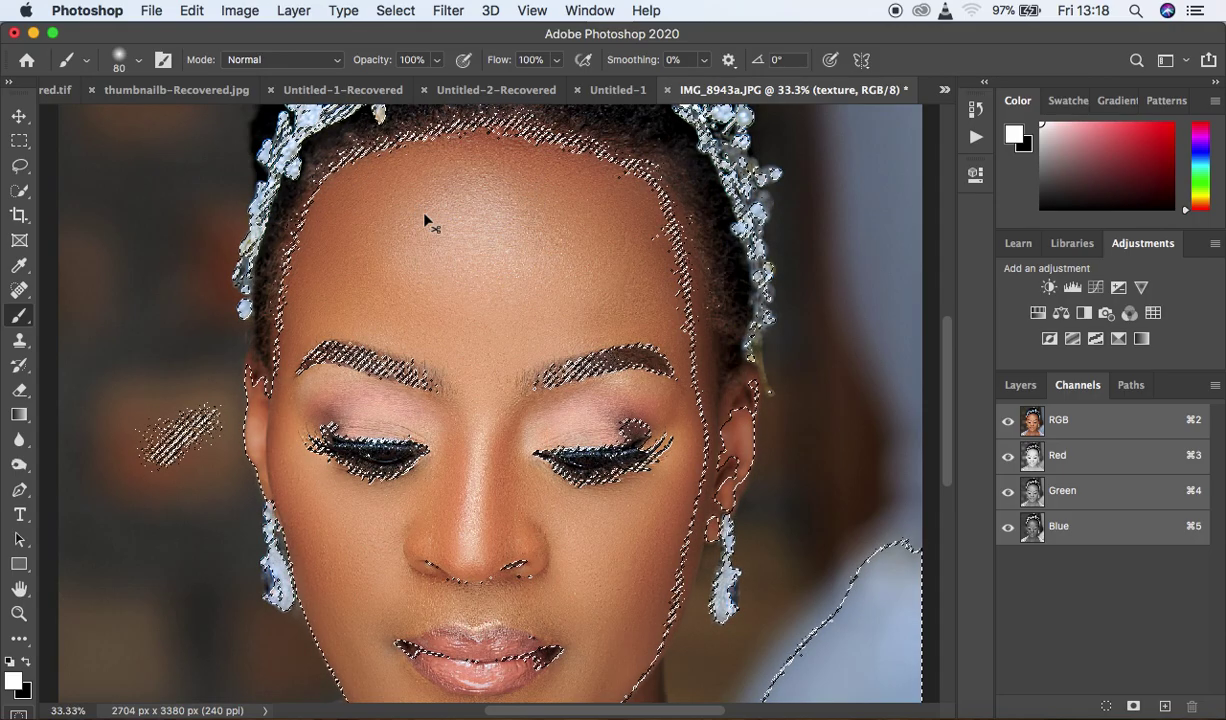
{"action": "key", "text": "super+minus"}
{"action": "key", "text": "super+minus"}
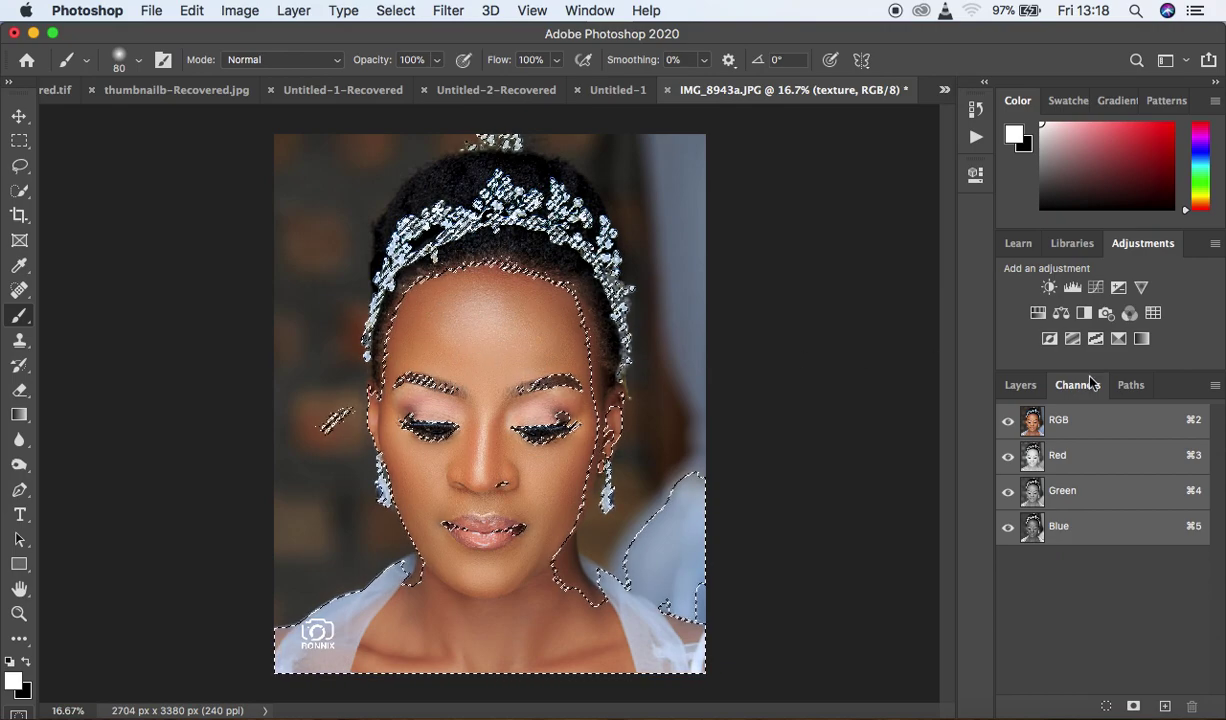
Mask the texture layer with the loaded Red channel selection and compare the face with that layer hidden and shown
{"action": "left_click", "coordinate": [1024, 392]}
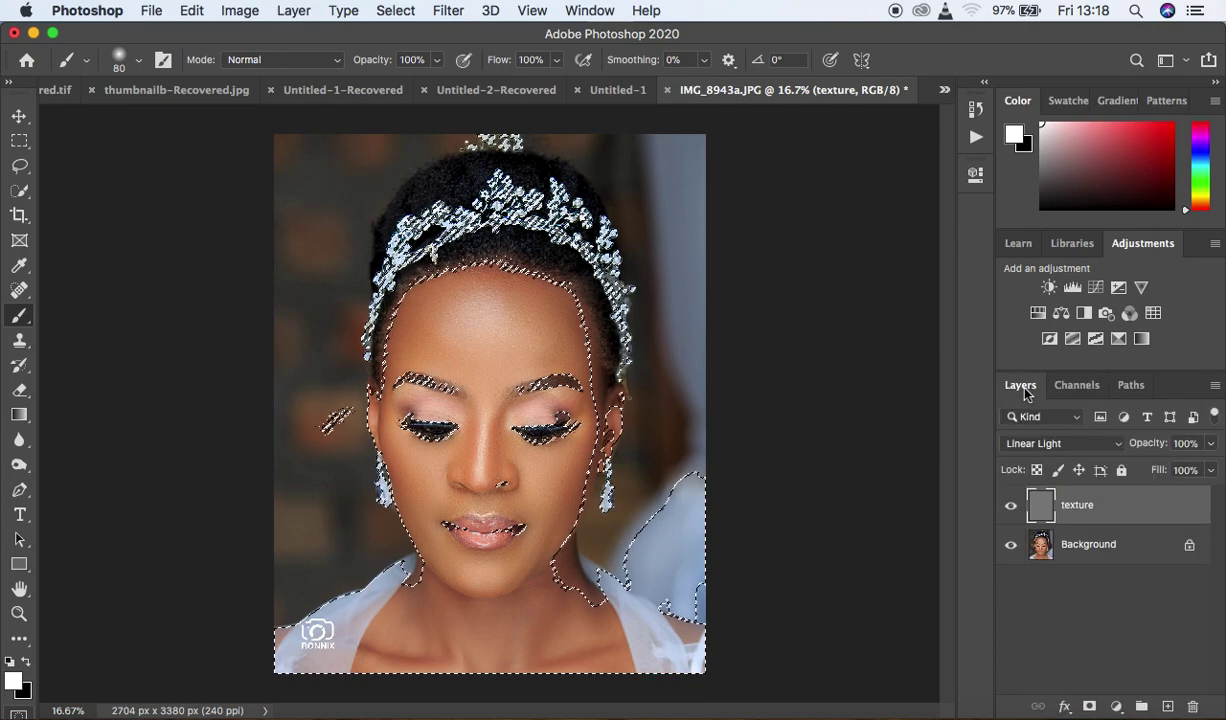
{"action": "left_click", "coordinate": [1090, 707]}
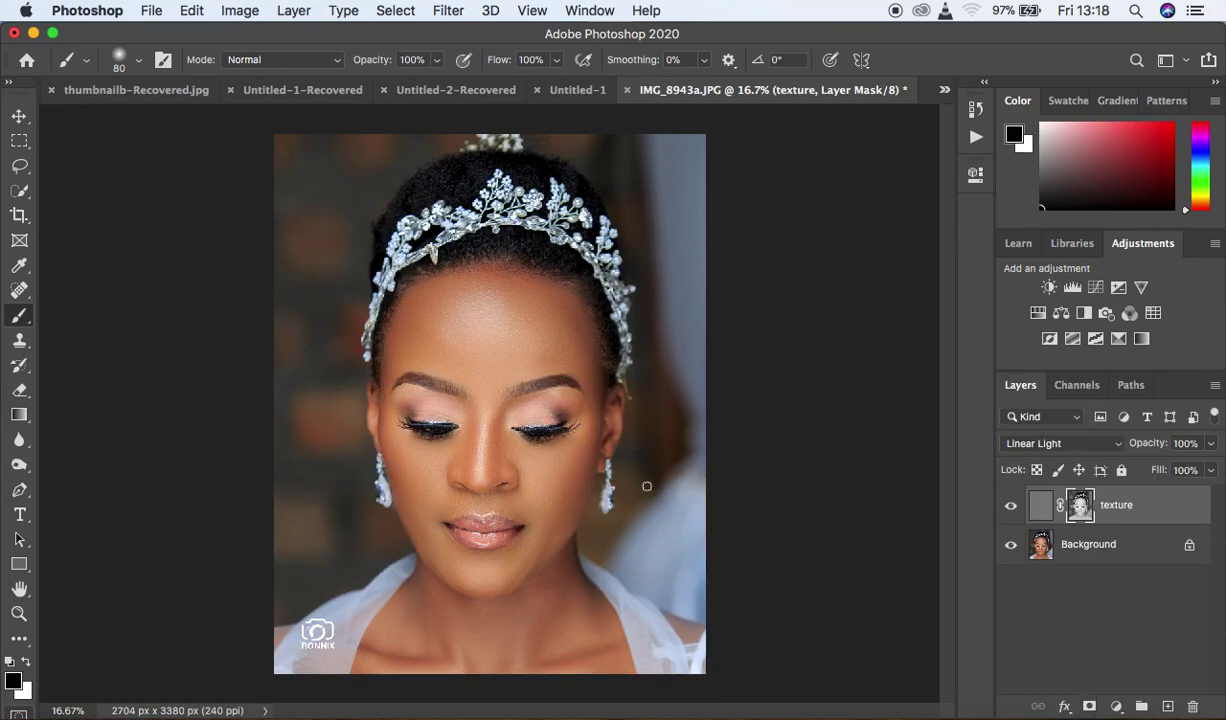
{"action": "key", "text": "super+equal"}
{"action": "key", "text": "super+equal"}
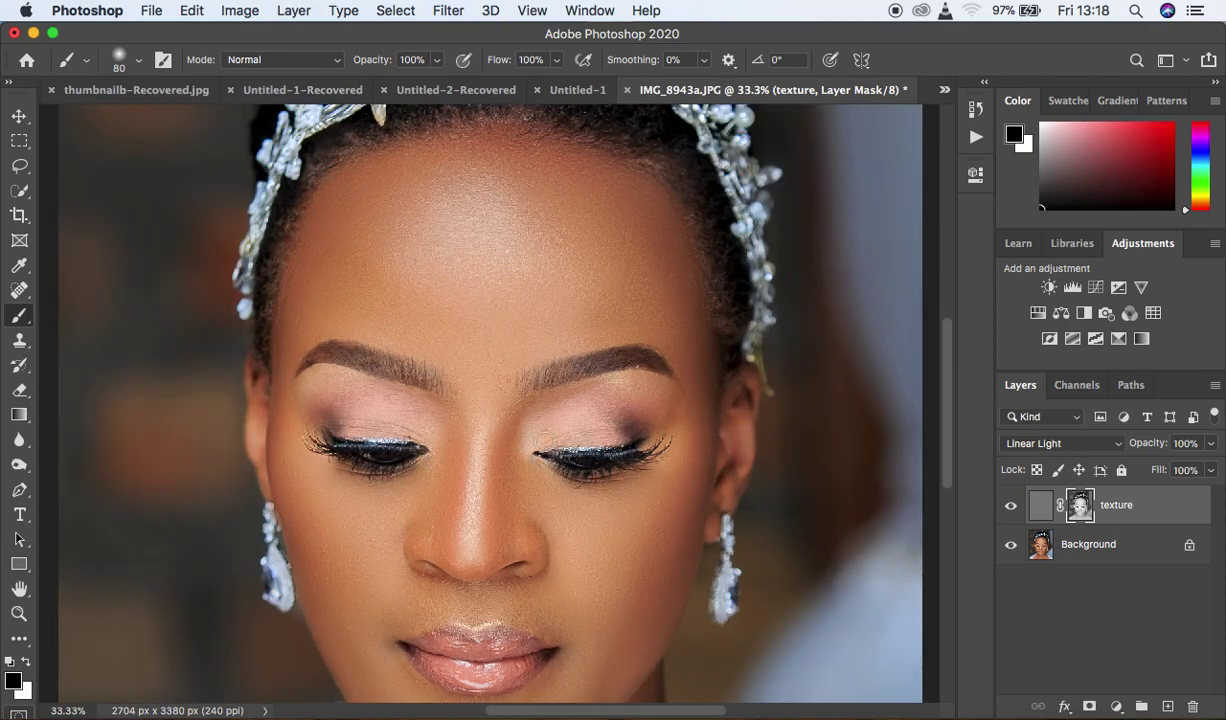
{"action": "left_click", "coordinate": [1010, 508]}
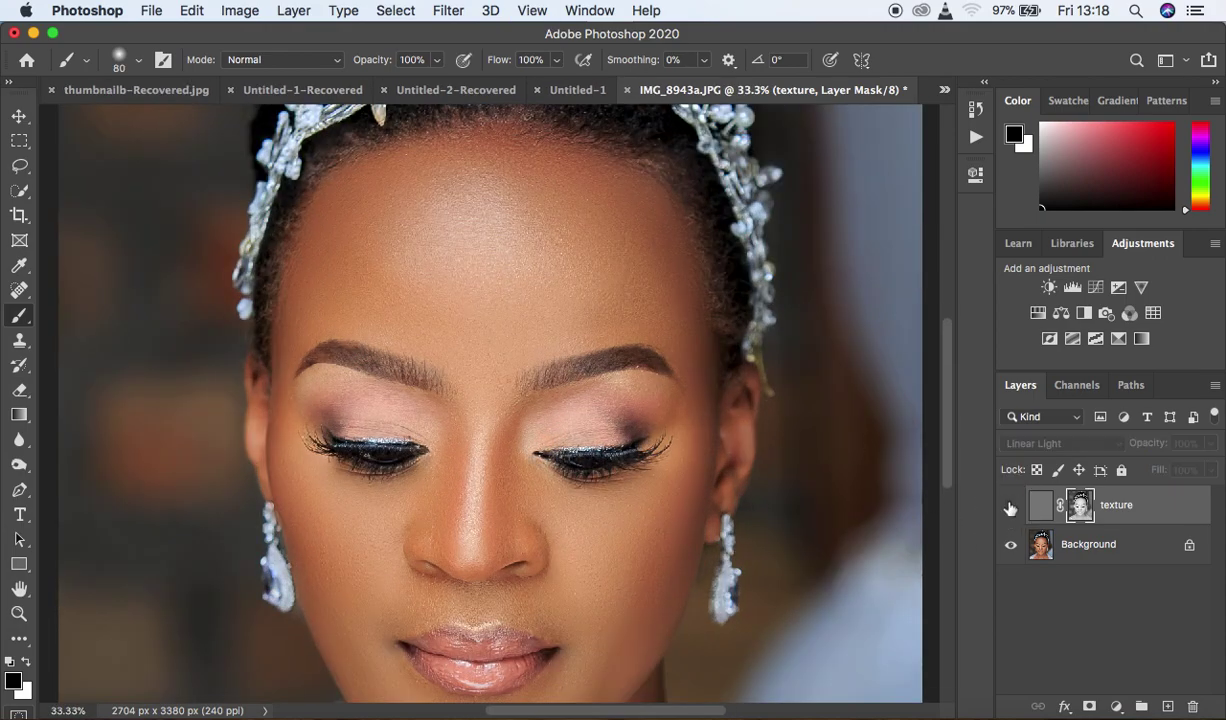
{"action": "left_click", "coordinate": [1010, 508]}
{"action": "left_click", "coordinate": [1010, 508]}
{"action": "left_click", "coordinate": [1010, 508]}
{"action": "left_click", "coordinate": [1010, 508]}
{"action": "left_click", "coordinate": [1010, 508]}
{"action": "left_click", "coordinate": [1010, 508]}
{"action": "left_click", "coordinate": [1010, 508]}
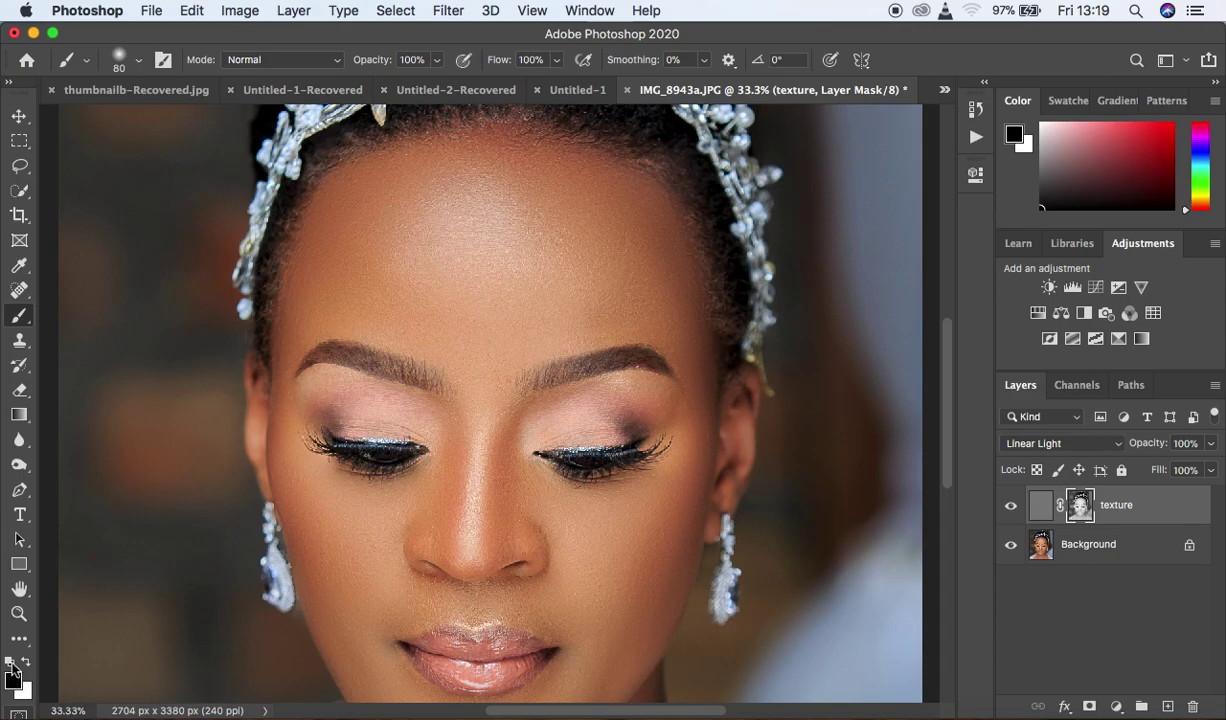
Paint black on the texture layer's mask over both eyebrows, the lips and the eyes, enlarging the brush for the eyes
{"action": "key", "text": "x"}
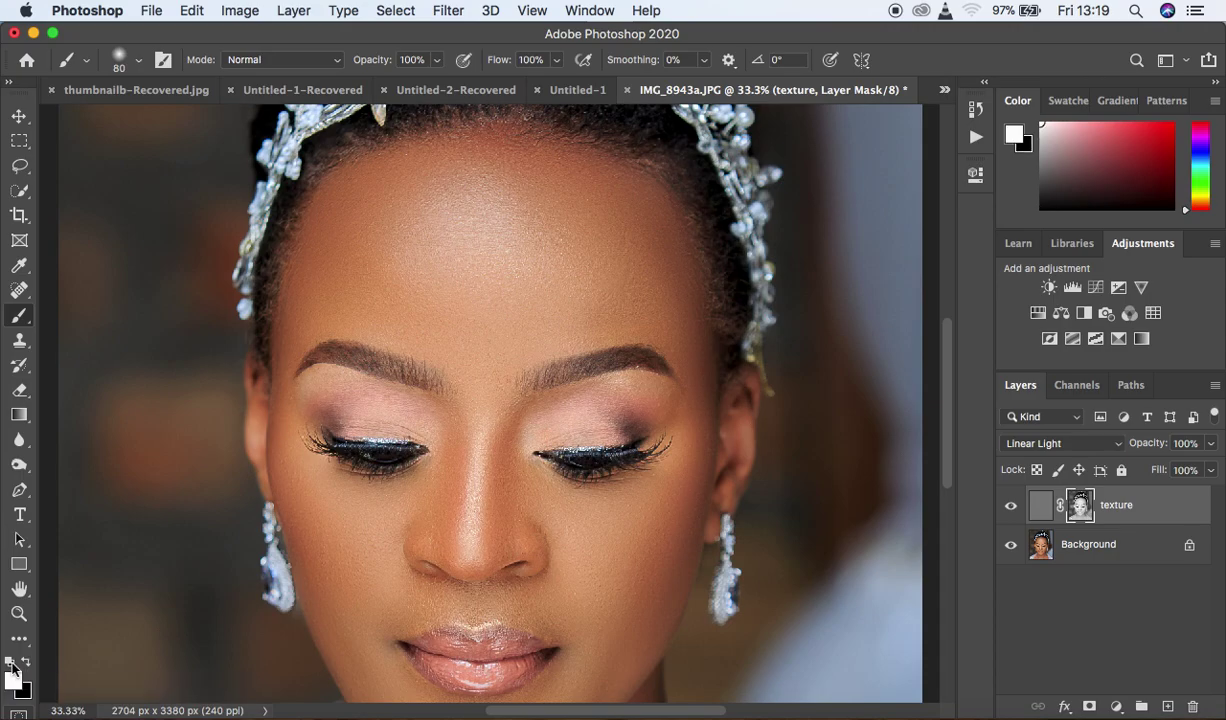
{"action": "left_click", "coordinate": [27, 664]}
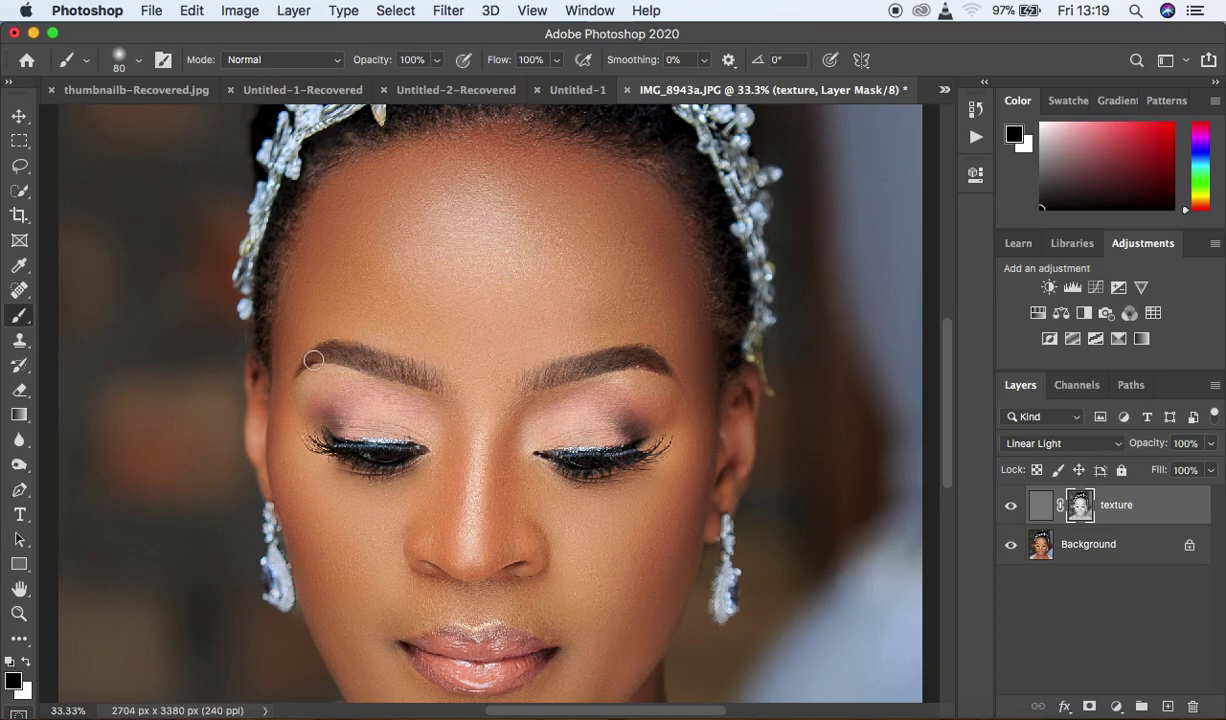
{"action": "left_click", "coordinate": [363, 360]}
{"action": "mouse_move", "coordinate": [363, 360]}
{"action": "left_mouse_down"}
{"action": "mouse_move", "coordinate": [327, 344]}
{"action": "mouse_move", "coordinate": [426, 377]}
{"action": "left_mouse_up"}
{"action": "mouse_move", "coordinate": [552, 379]}
{"action": "left_mouse_down"}
{"action": "mouse_move", "coordinate": [649, 350]}
{"action": "mouse_move", "coordinate": [666, 372]}
{"action": "mouse_move", "coordinate": [640, 356]}
{"action": "mouse_move", "coordinate": [536, 380]}
{"action": "mouse_move", "coordinate": [640, 356]}
{"action": "mouse_move", "coordinate": [659, 367]}
{"action": "left_mouse_up"}
{"action": "mouse_move", "coordinate": [419, 647]}
{"action": "left_mouse_down"}
{"action": "mouse_move", "coordinate": [455, 681]}
{"action": "mouse_move", "coordinate": [435, 663]}
{"action": "mouse_move", "coordinate": [473, 667]}
{"action": "mouse_move", "coordinate": [430, 648]}
{"action": "mouse_move", "coordinate": [455, 644]}
{"action": "mouse_move", "coordinate": [519, 649]}
{"action": "mouse_move", "coordinate": [460, 671]}
{"action": "mouse_move", "coordinate": [517, 659]}
{"action": "mouse_move", "coordinate": [424, 655]}
{"action": "mouse_move", "coordinate": [525, 657]}
{"action": "mouse_move", "coordinate": [456, 662]}
{"action": "mouse_move", "coordinate": [427, 632]}
{"action": "left_mouse_up"}
{"action": "key", "text": "bracketright"}
{"action": "key", "text": "bracketright"}
{"action": "left_click_drag", "start_coordinate": [594, 459], "coordinate": [540, 435]}
Enlarge the brush to 400 and paint black on the texture layer's mask over the hair and tiara
{"action": "key", "text": "super+minus"}
{"action": "key", "text": "bracketright"}
{"action": "key", "text": "bracketright"}
{"action": "key", "text": "bracketright"}
{"action": "key", "text": "bracketright"}
{"action": "key", "text": "bracketright"}
{"action": "key", "text": "bracketright"}
{"action": "mouse_move", "coordinate": [342, 168]}
{"action": "left_mouse_down"}
{"action": "mouse_move", "coordinate": [508, 126]}
{"action": "mouse_move", "coordinate": [597, 141]}
{"action": "mouse_move", "coordinate": [612, 161]}
{"action": "mouse_move", "coordinate": [589, 152]}
{"action": "mouse_move", "coordinate": [654, 219]}
{"action": "mouse_move", "coordinate": [695, 385]}
{"action": "mouse_move", "coordinate": [646, 203]}
{"action": "mouse_move", "coordinate": [491, 150]}
{"action": "mouse_move", "coordinate": [399, 154]}
{"action": "mouse_move", "coordinate": [333, 257]}
{"action": "mouse_move", "coordinate": [308, 360]}
{"action": "mouse_move", "coordinate": [299, 295]}
{"action": "mouse_move", "coordinate": [325, 170]}
{"action": "mouse_move", "coordinate": [471, 100]}
{"action": "mouse_move", "coordinate": [568, 125]}
{"action": "mouse_move", "coordinate": [634, 188]}
{"action": "mouse_move", "coordinate": [663, 262]}
{"action": "left_mouse_up"}
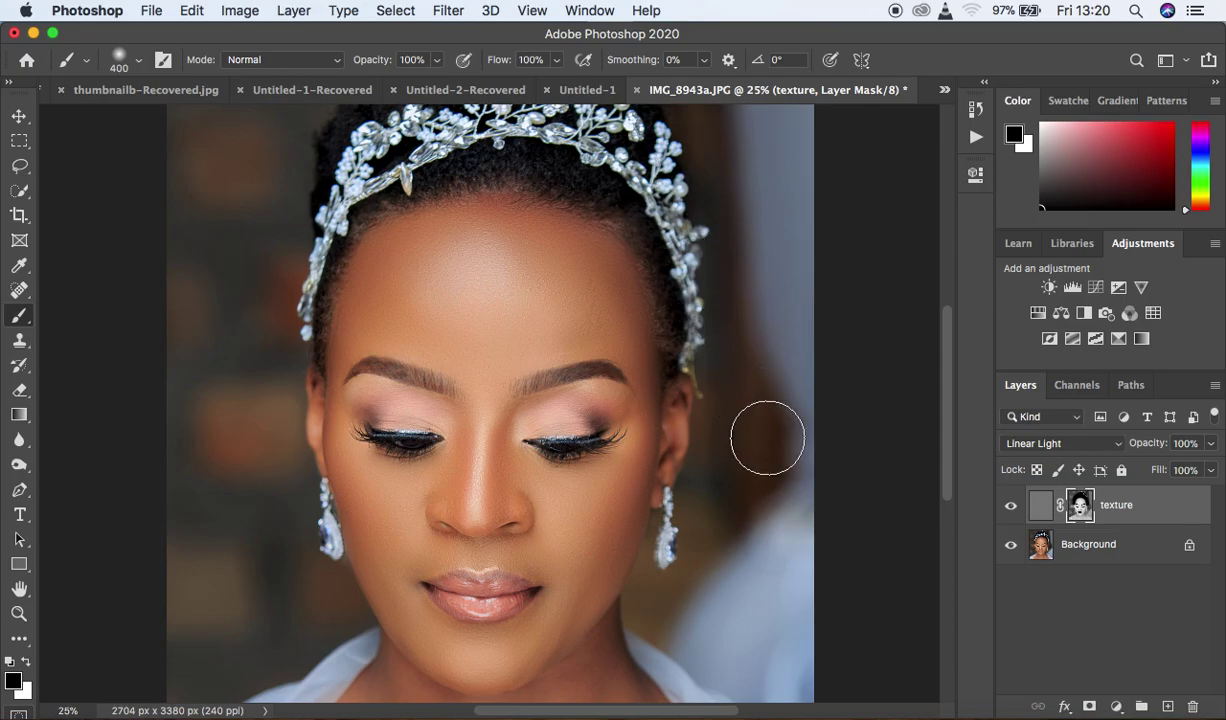
Compare the skin around the eyes with the masked texture layer hidden and shown at 50% magnification, and check the whole portrait
{"action": "key", "text": "super+equal"}
{"action": "key", "text": "super+equal"}
{"action": "key", "text": "super+equal"}
{"action": "key", "text": "super+minus"}
{"action": "key", "text": "super+equal"}
{"action": "key", "text": "super+equal"}
{"action": "key", "text": "super+minus"}
{"action": "key", "text": "super+minus"}
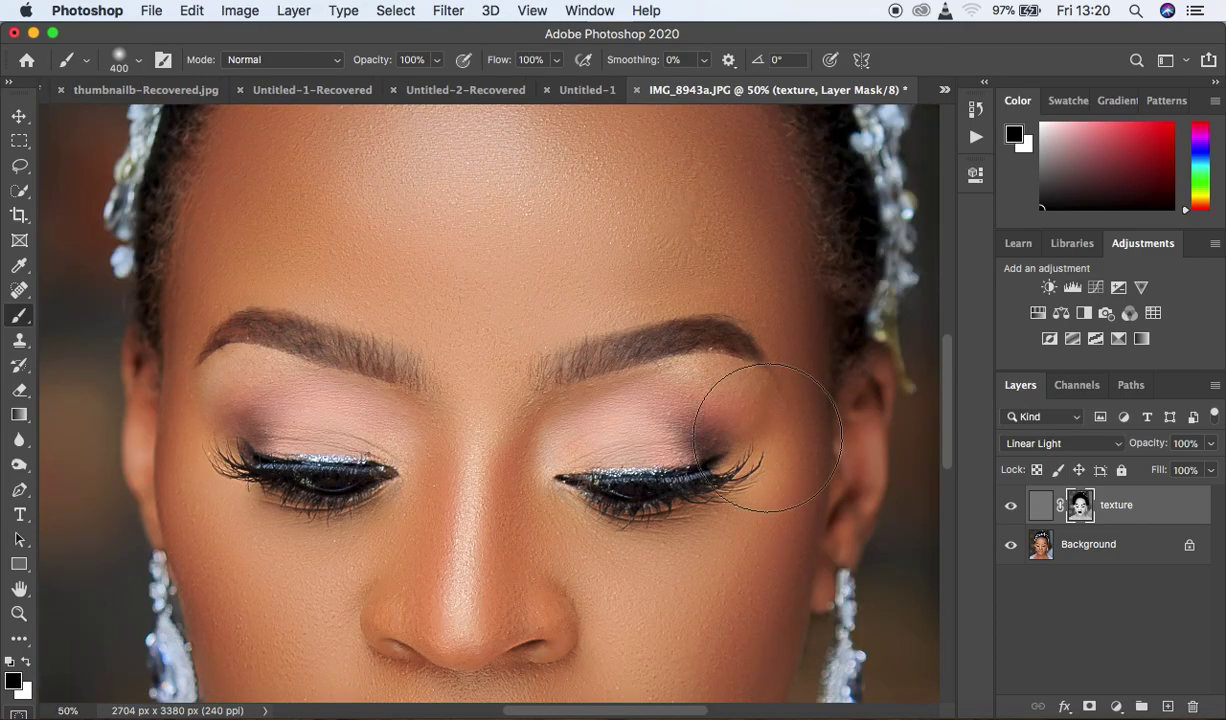
{"action": "left_click", "coordinate": [1011, 510]}
{"action": "left_click", "coordinate": [1011, 510]}
{"action": "left_click", "coordinate": [1011, 507]}
{"action": "left_click", "coordinate": [1011, 507]}
{"action": "left_click", "coordinate": [1011, 507]}
{"action": "left_click", "coordinate": [1011, 507]}
{"action": "left_click", "coordinate": [1011, 509]}
{"action": "left_click", "coordinate": [1011, 509]}
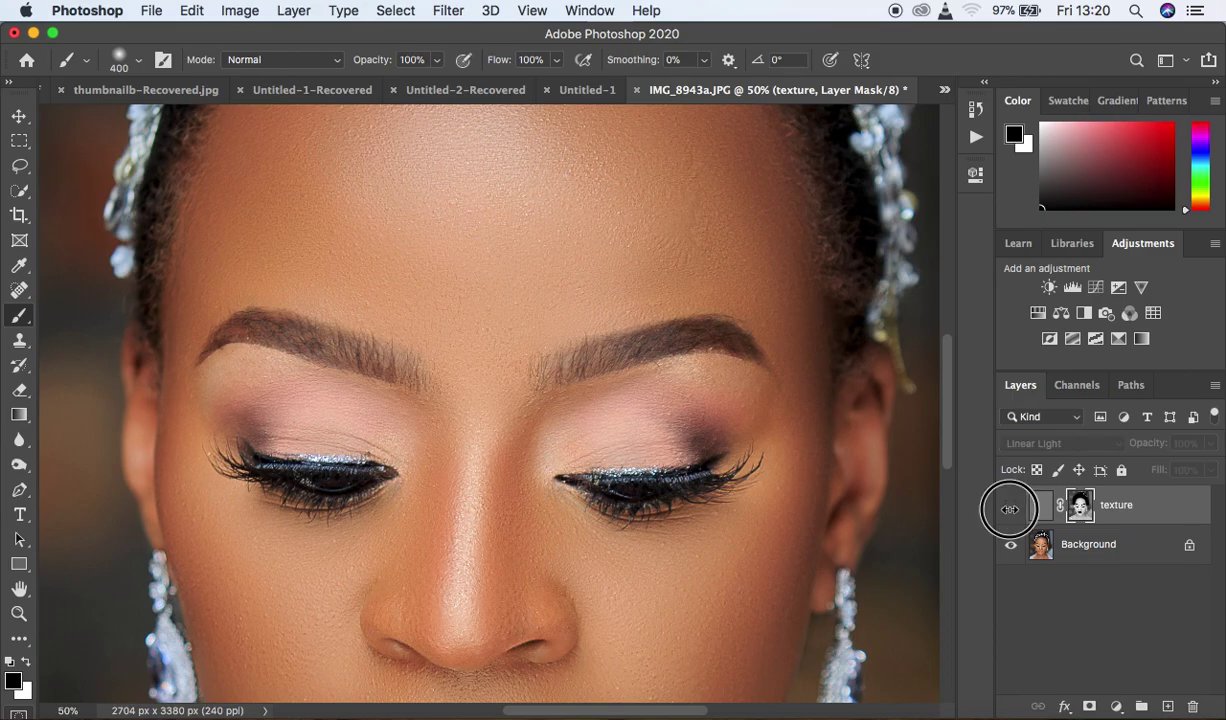
{"action": "left_click", "coordinate": [1010, 509]}
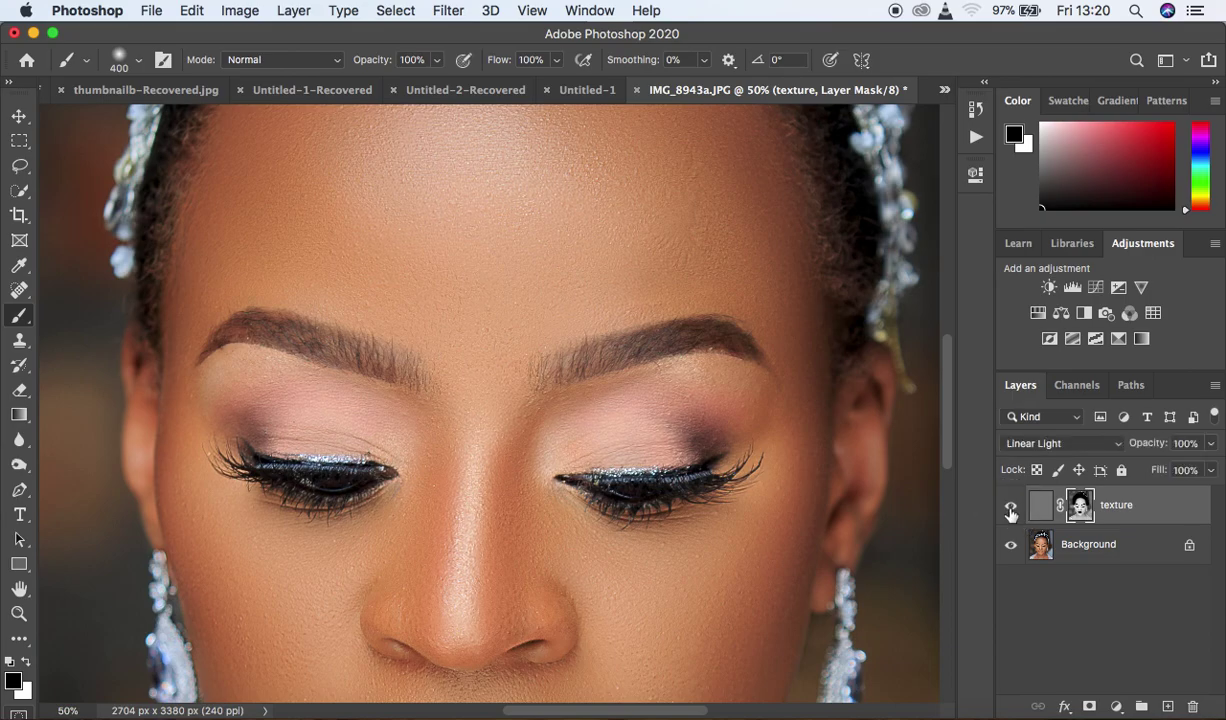
{"action": "left_click", "coordinate": [1010, 509]}
{"action": "key", "text": "super+minus"}
{"action": "key", "text": "super+minus"}
{"action": "key", "text": "super+minus"}
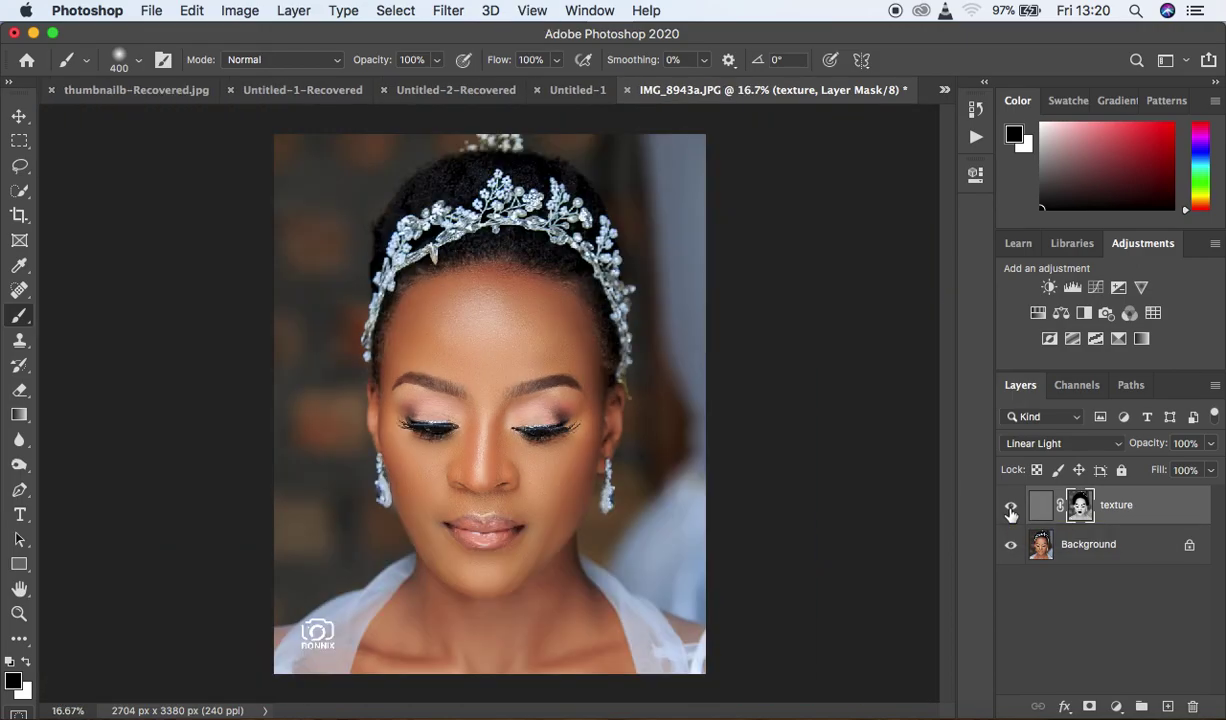
Delete the masked texture layer so that only the Background layer remains
{"action": "key", "text": "super+plus"}
{"action": "key", "text": "super+plus"}
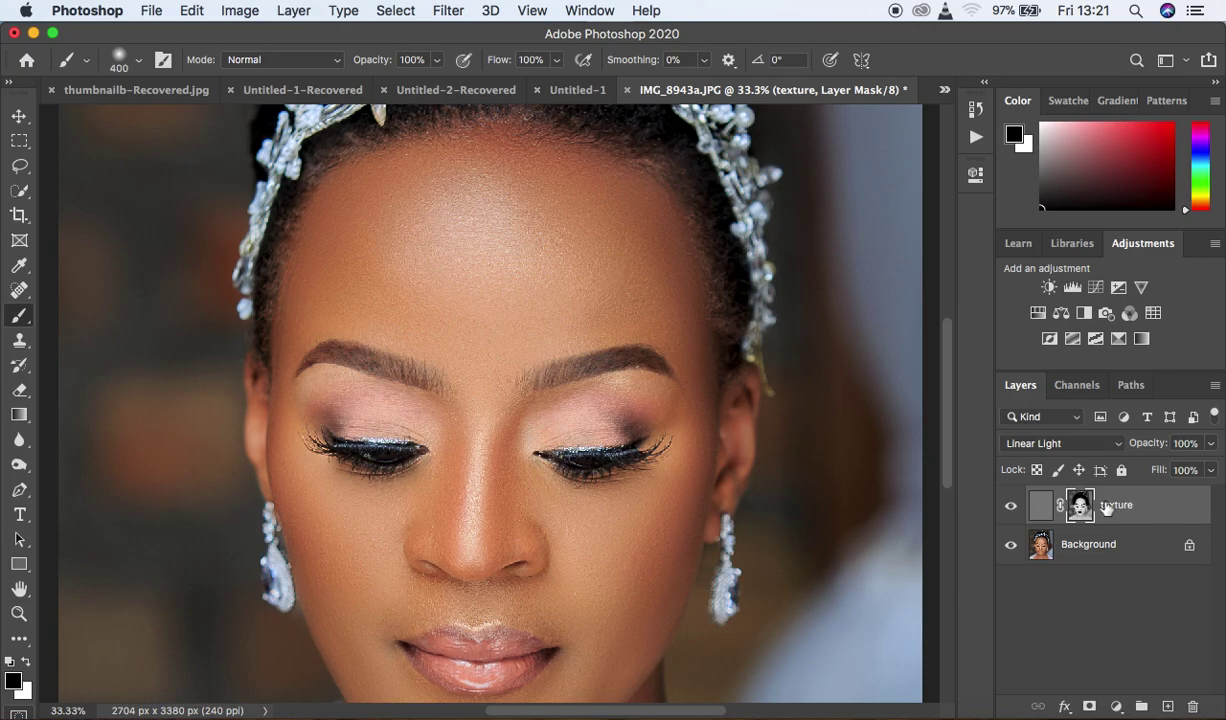
{"action": "key", "text": "Delete"}
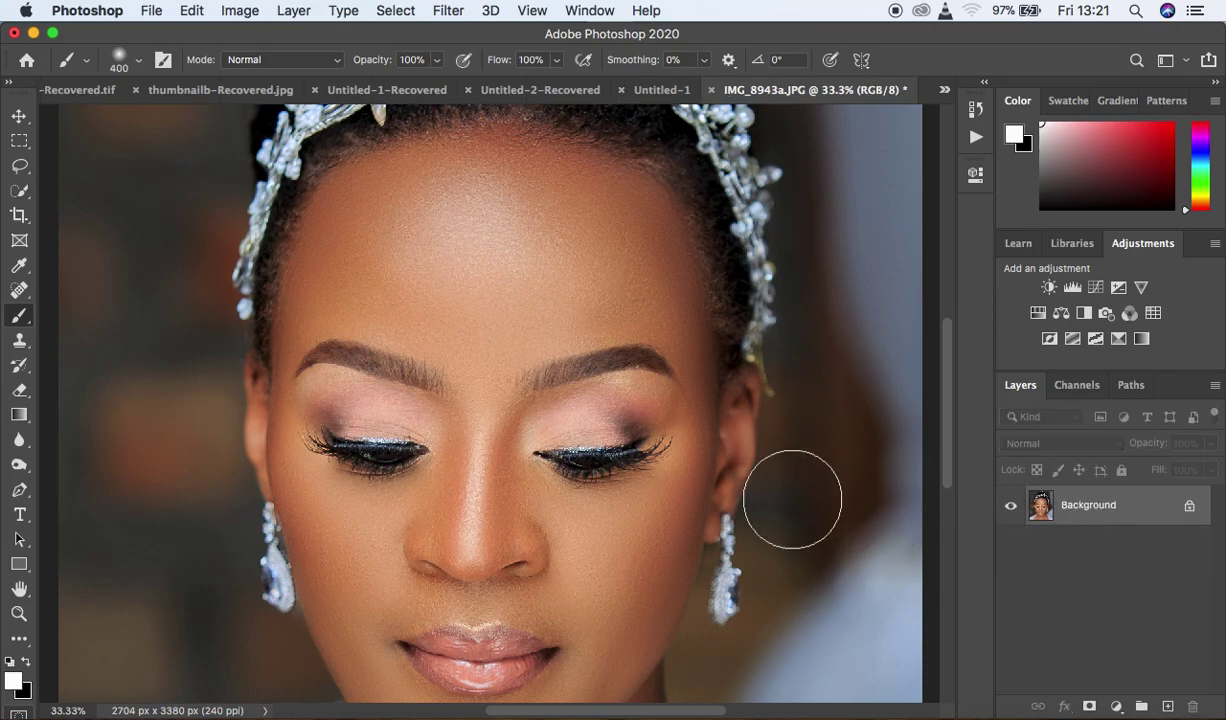
{"action": "key", "text": "super+minus"}
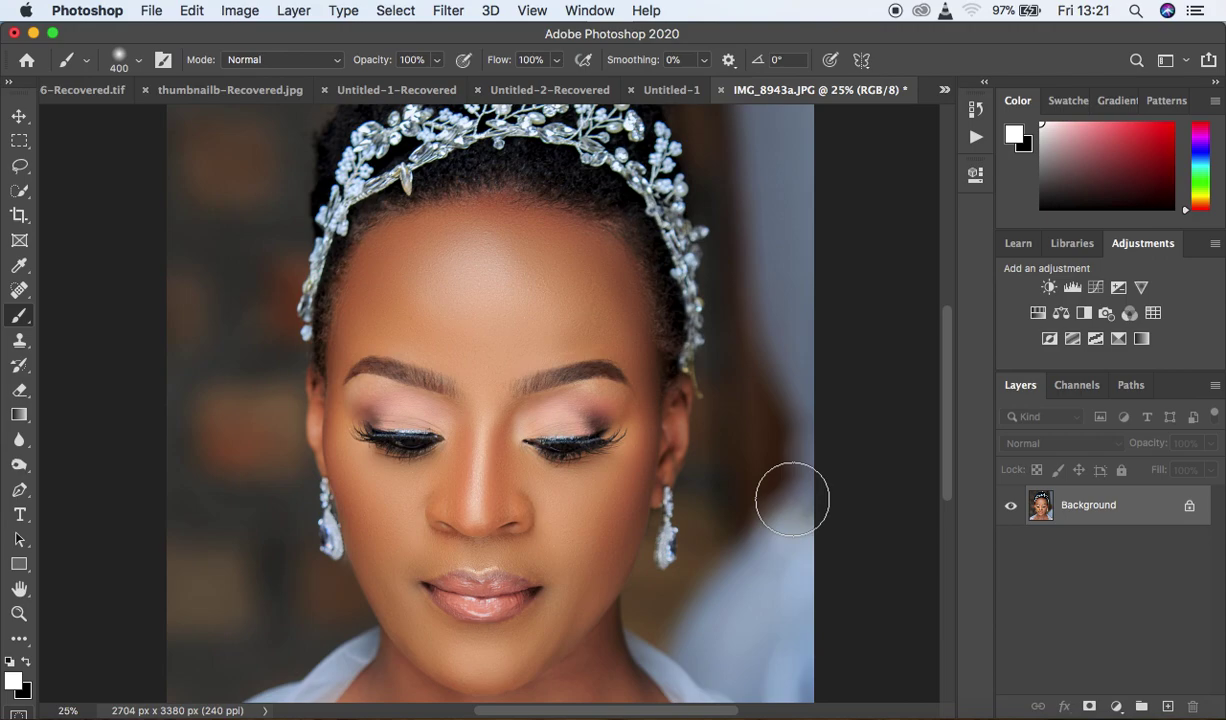
Duplicate the Background layer twice, naming the upper copy "texture" and the lower copy "blur"
{"action": "key", "text": "super+j"}
{"action": "key", "text": "super+j"}
{"action": "double_click", "coordinate": [1082, 504]}
{"action": "type", "text": "texture"}
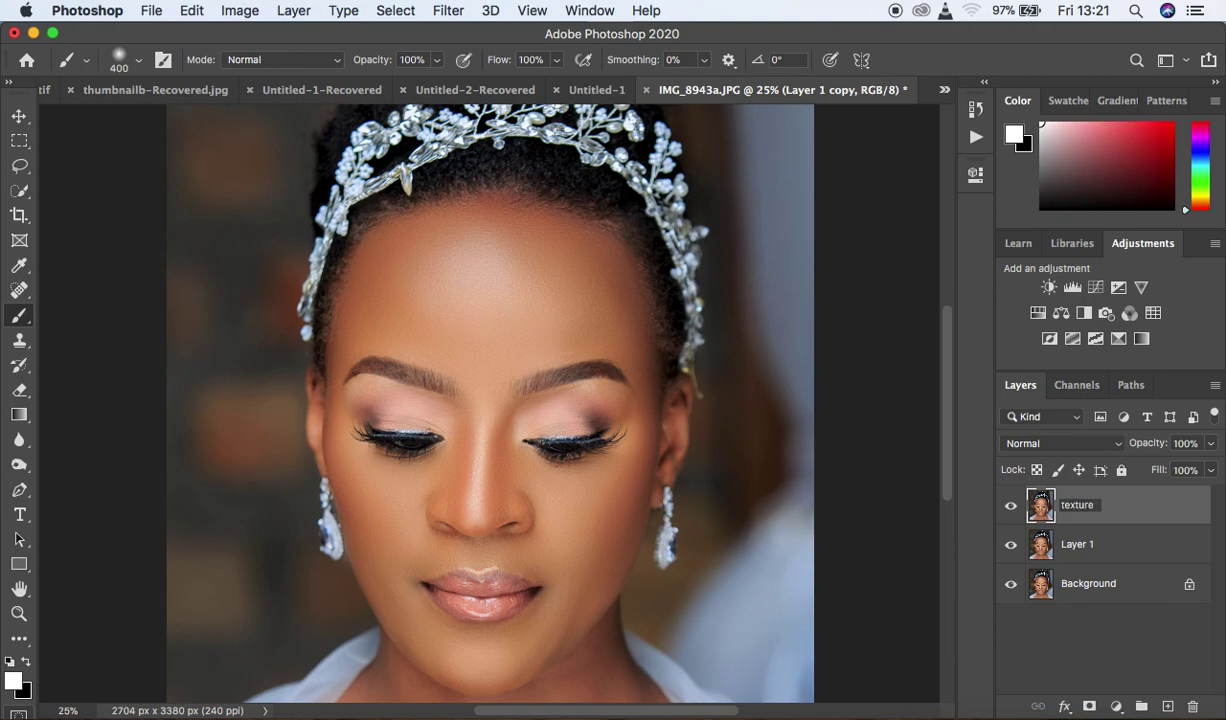
{"action": "key", "text": "Return"}
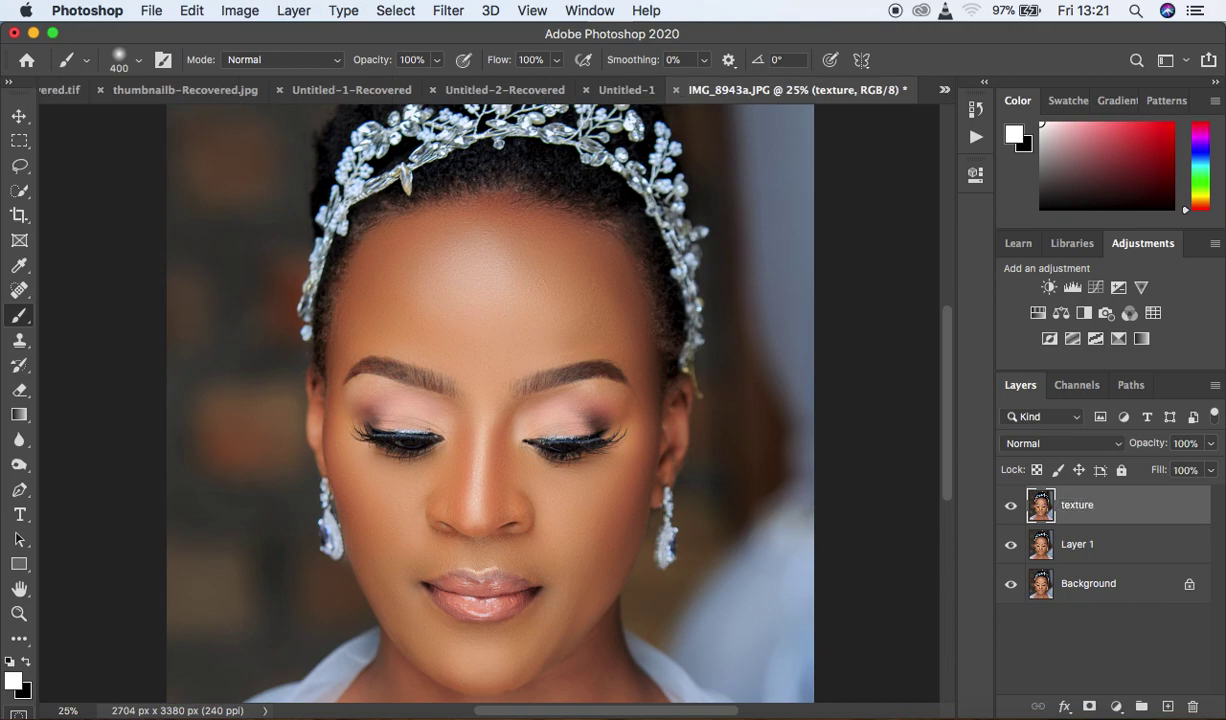
{"action": "double_click", "coordinate": [1078, 544]}
{"action": "type", "text": "blur"}
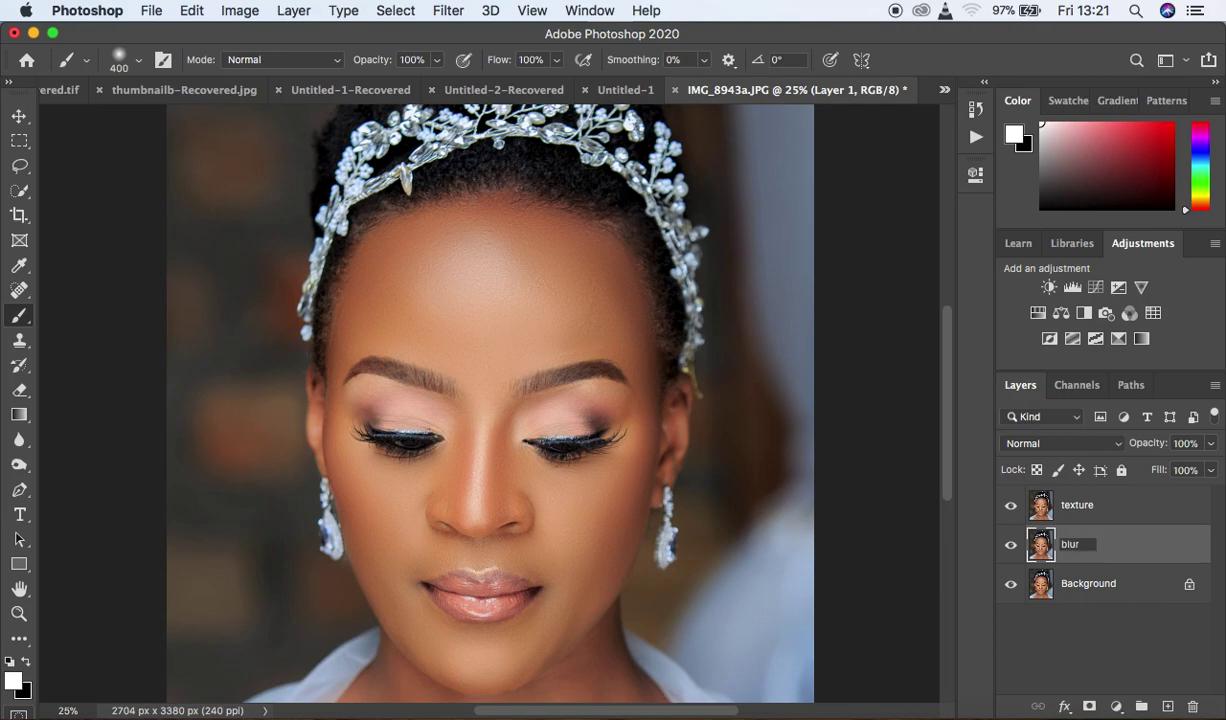
{"action": "key", "text": "Return"}
Hide the texture layer and apply a Gaussian Blur with a 2.2-pixel radius to the blur layer, previewing the eye and cheek
{"action": "left_click", "coordinate": [1010, 505]}
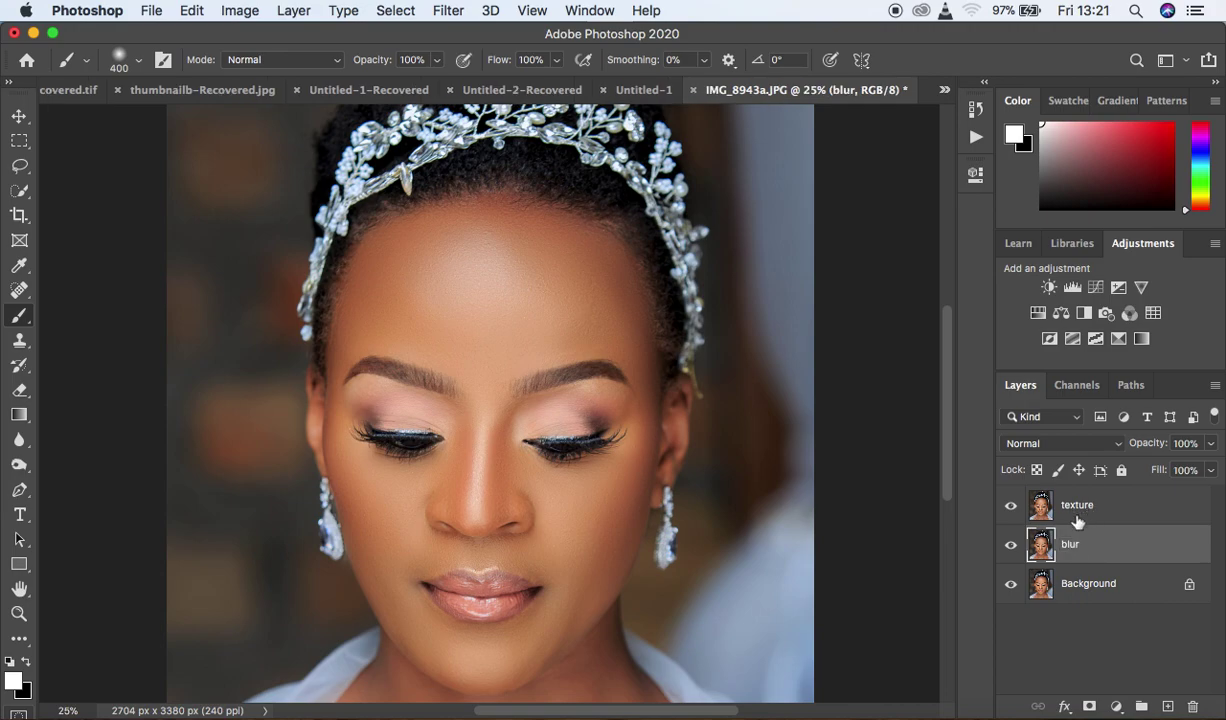
{"action": "left_click", "coordinate": [464, 10]}
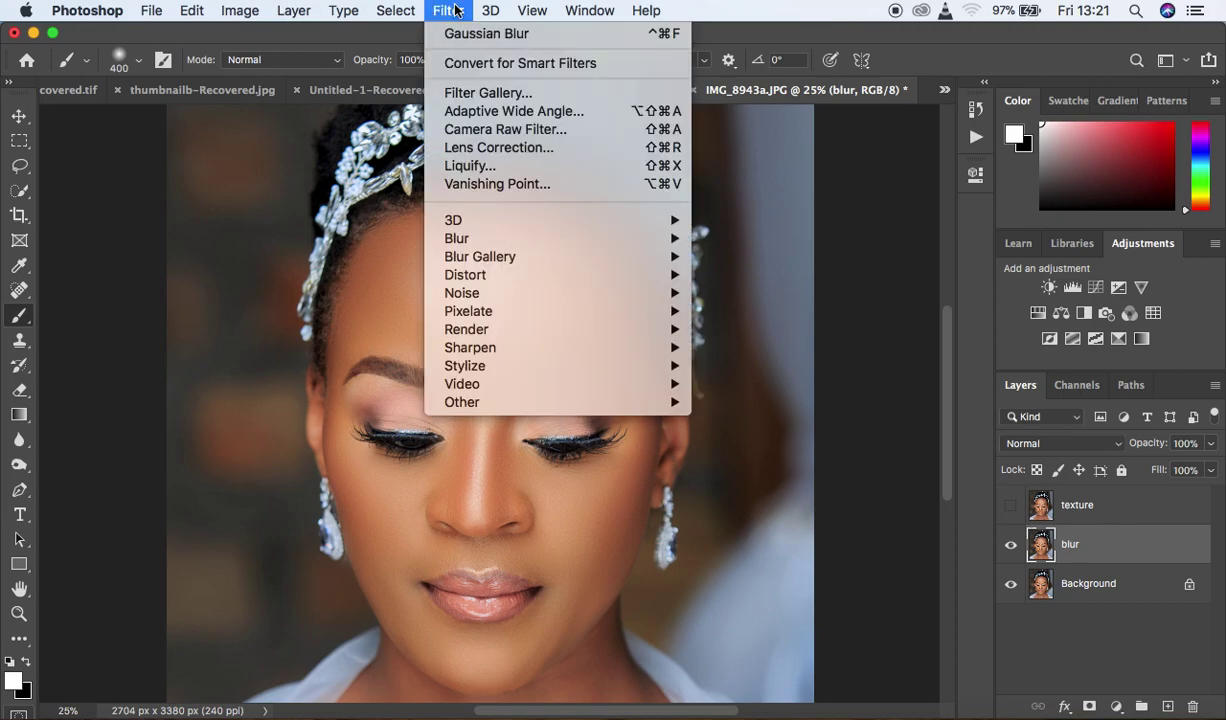
{"action": "mouse_move", "coordinate": [539, 238]}
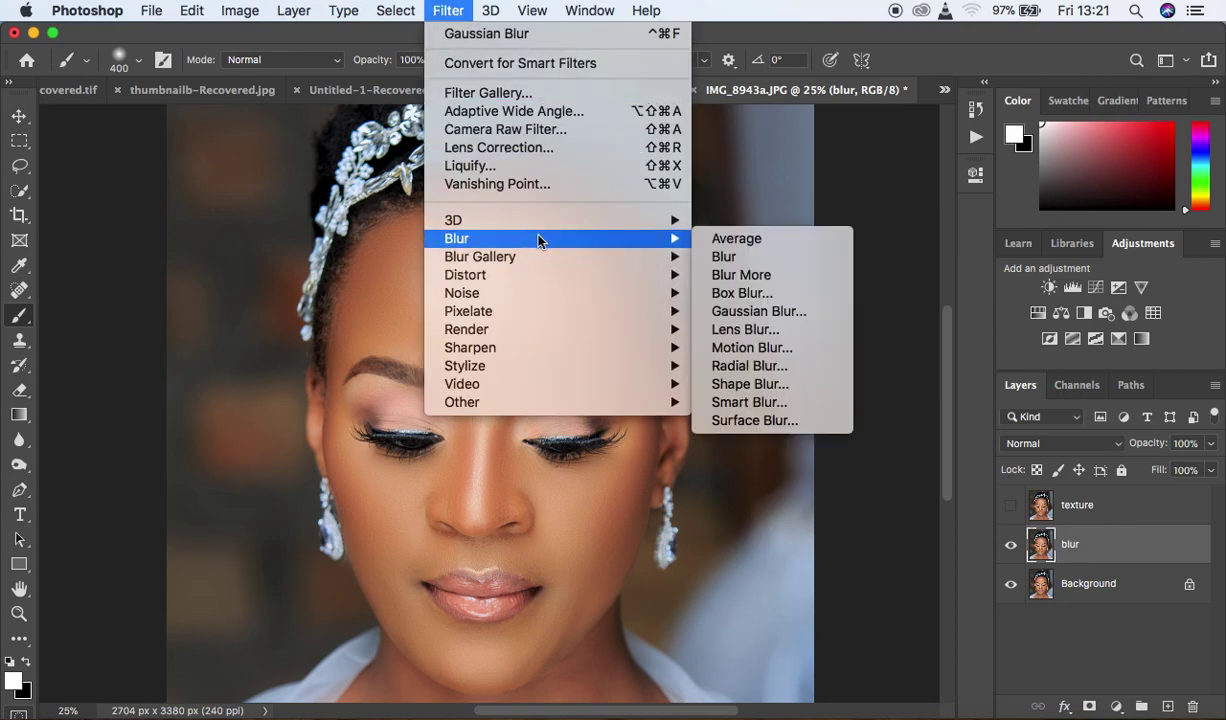
{"action": "left_click", "coordinate": [744, 313]}
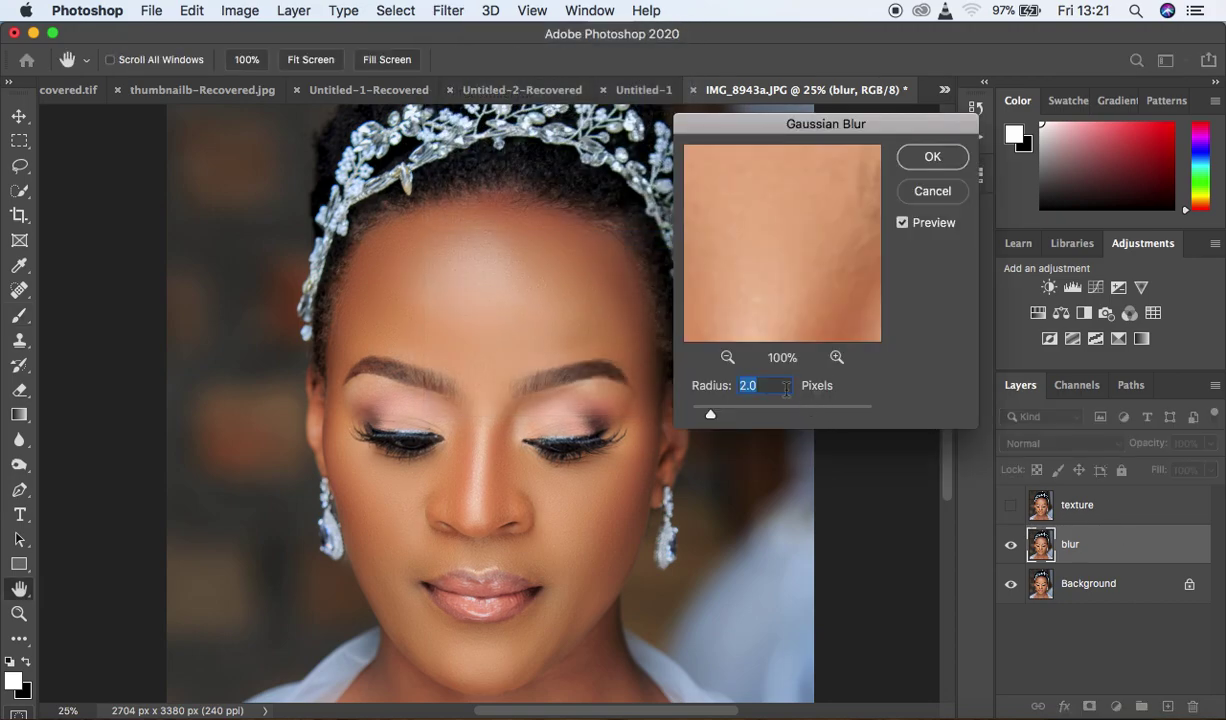
{"action": "left_click", "coordinate": [727, 357]}
{"action": "left_click", "coordinate": [727, 357]}
{"action": "left_click_drag", "start_coordinate": [791, 287], "coordinate": [698, 290]}
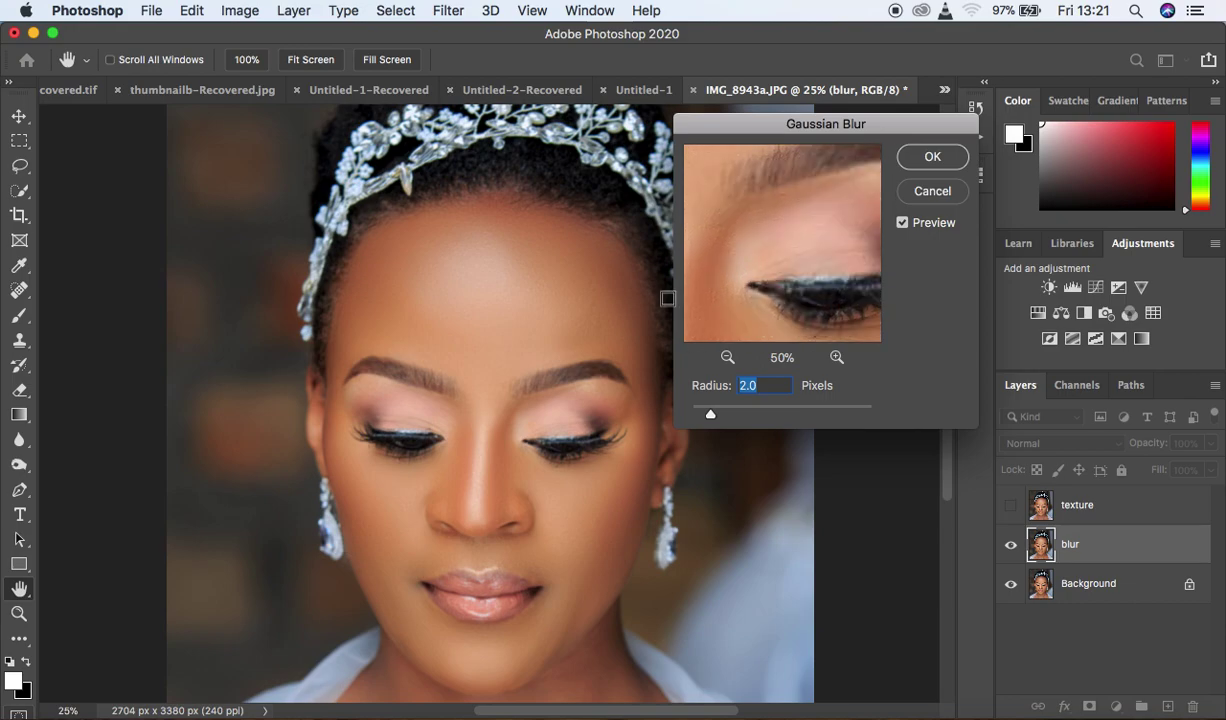
{"action": "left_click_drag", "start_coordinate": [779, 264], "coordinate": [812, 232]}
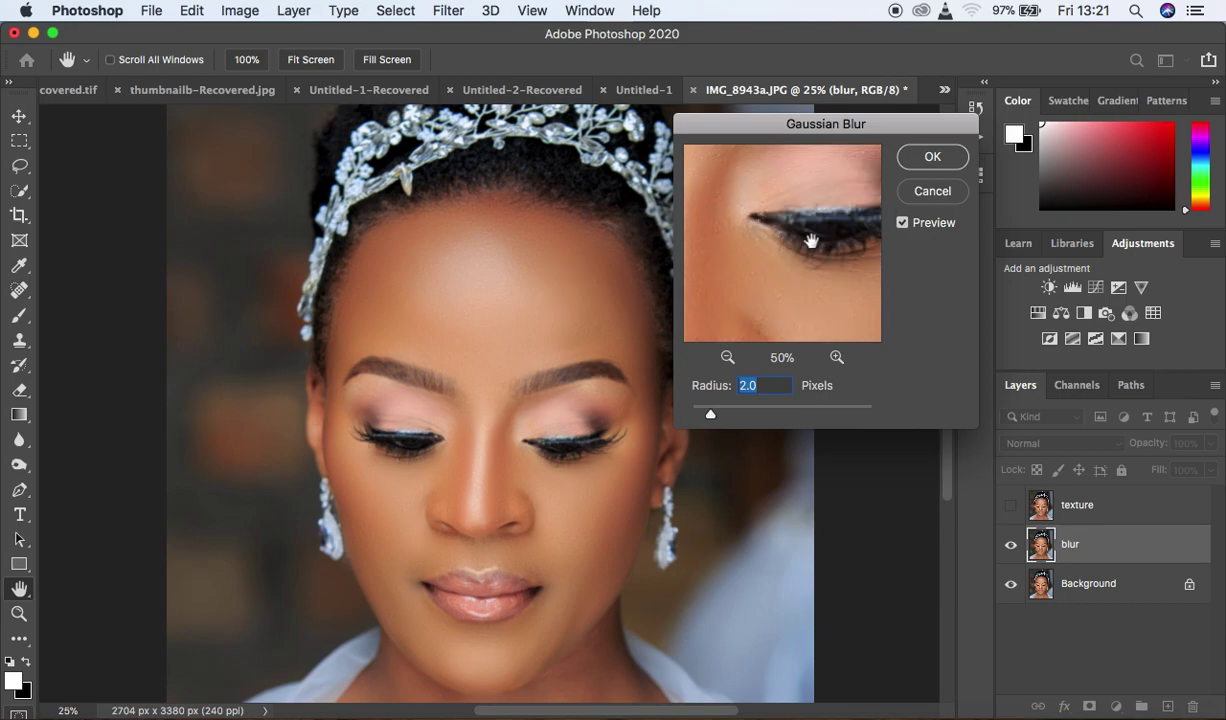
{"action": "left_click_drag", "start_coordinate": [799, 285], "coordinate": [802, 252]}
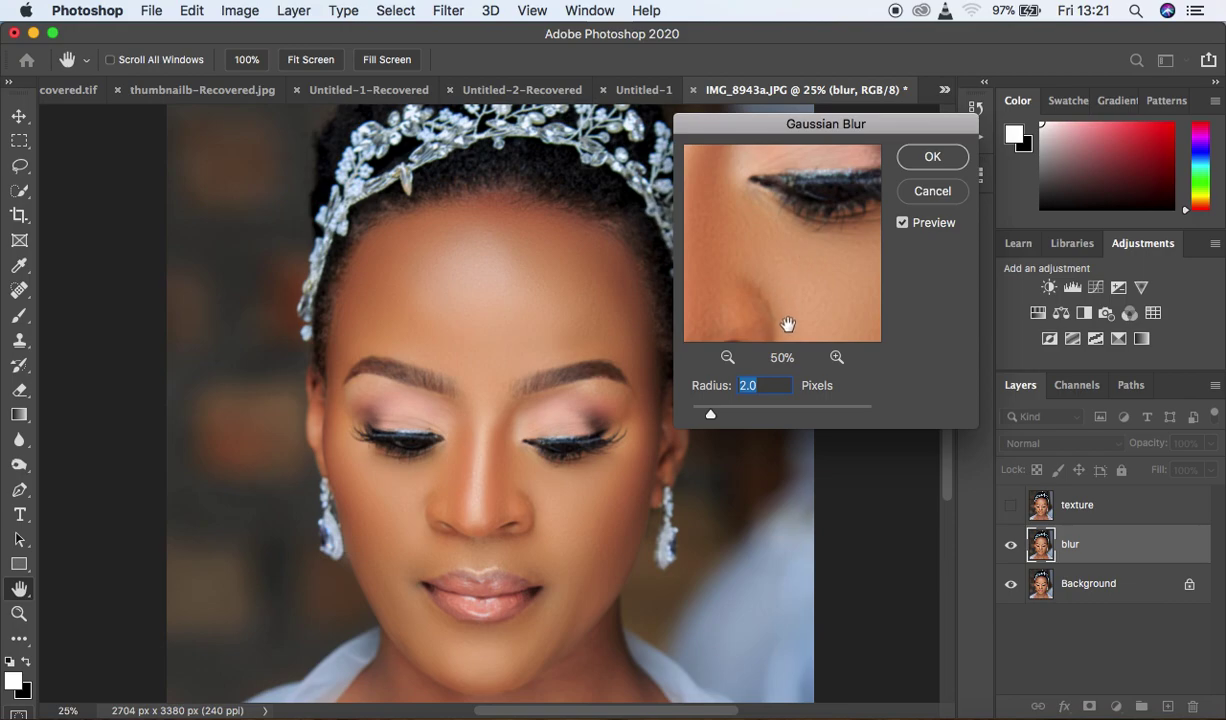
{"action": "left_click_drag", "start_coordinate": [710, 415], "coordinate": [713, 420]}
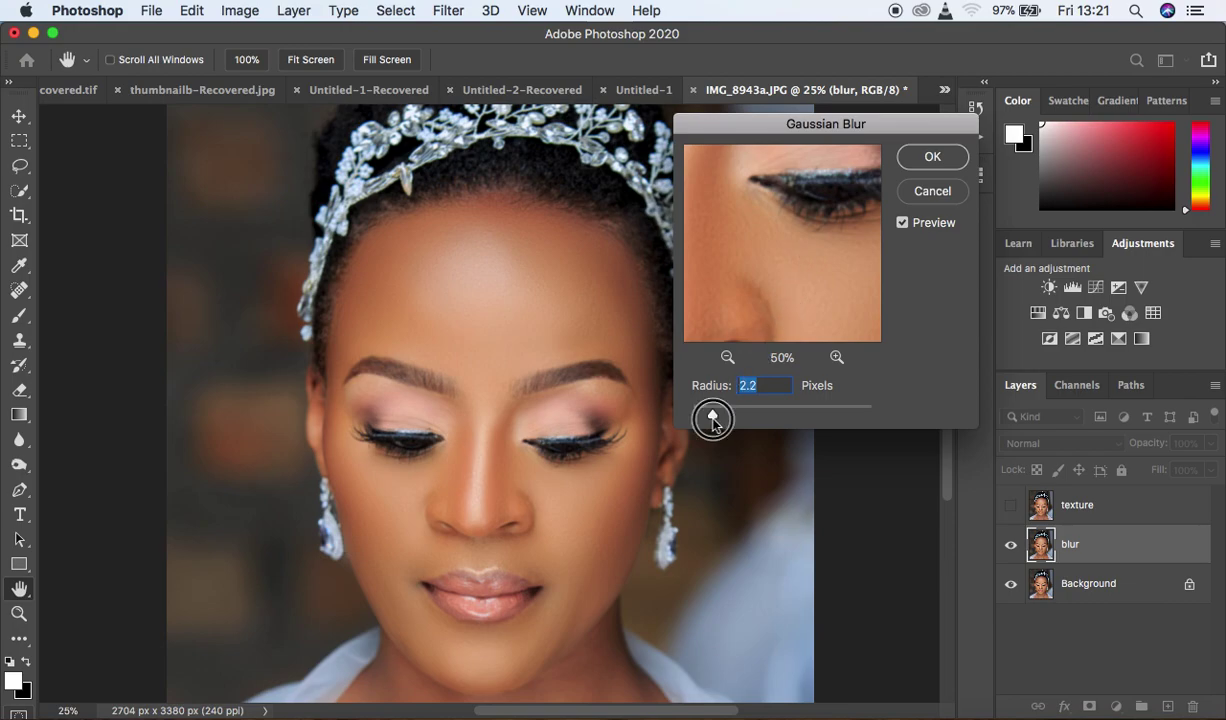
{"action": "left_click_drag", "start_coordinate": [780, 274], "coordinate": [713, 206]}
{"action": "left_click", "coordinate": [767, 264]}
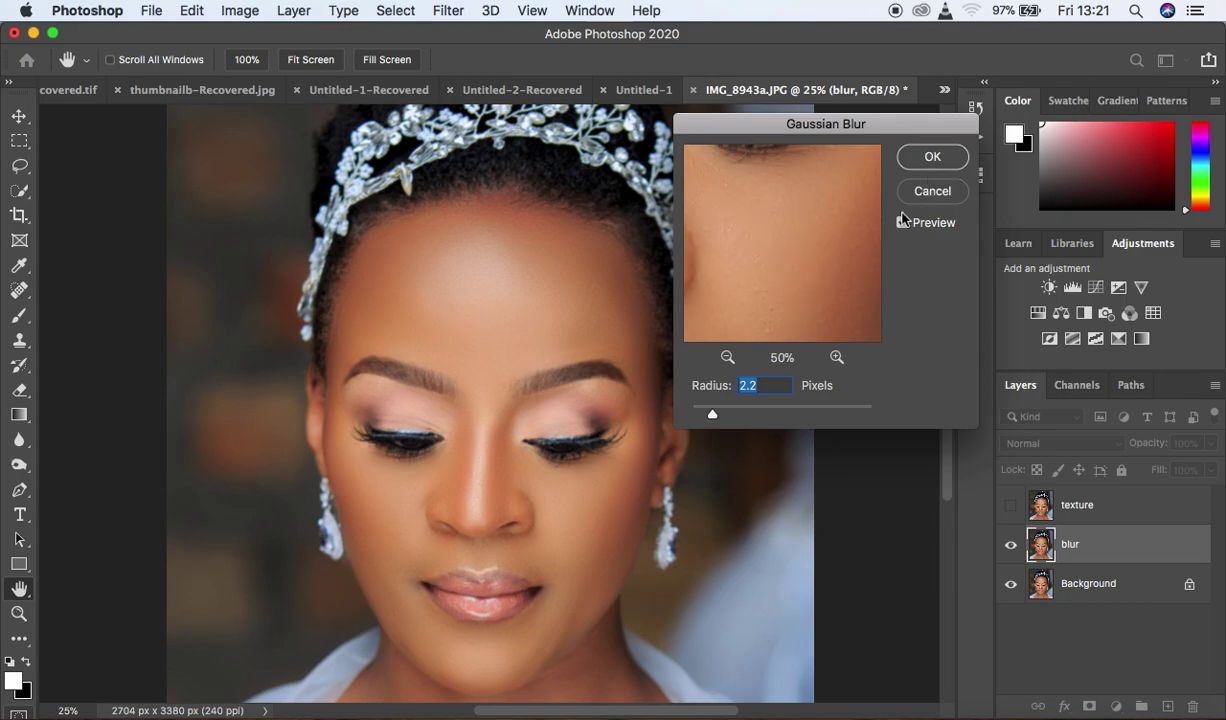
{"action": "left_click", "coordinate": [931, 157]}
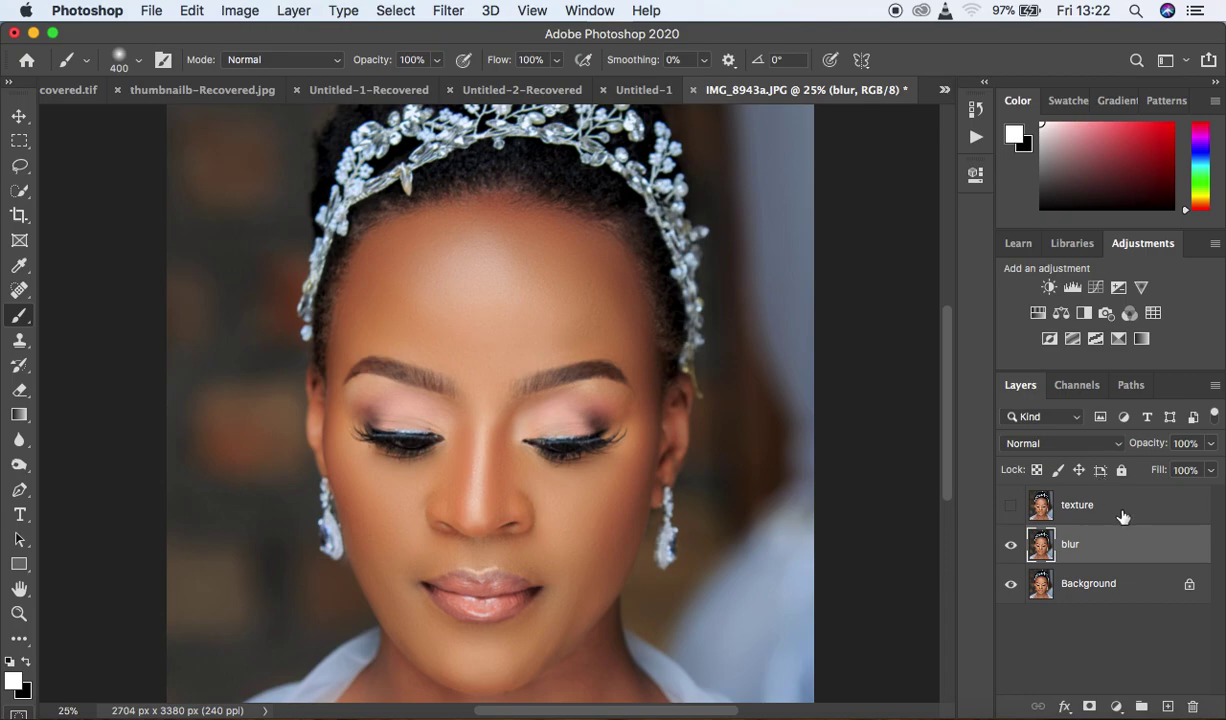
Show the texture layer and run Apply Image on it with layer blur, channel RGB, Subtract blending, scale 2 and offset 128
{"action": "left_click", "coordinate": [1122, 516]}
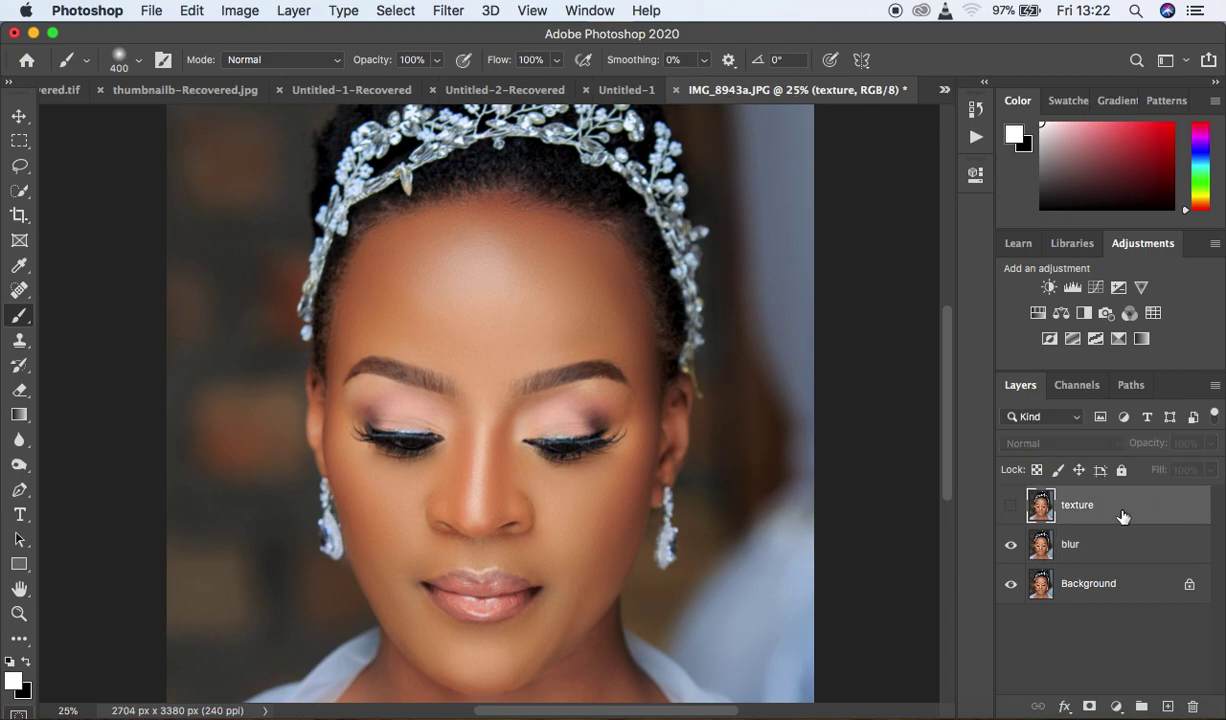
{"action": "left_click", "coordinate": [1010, 505]}
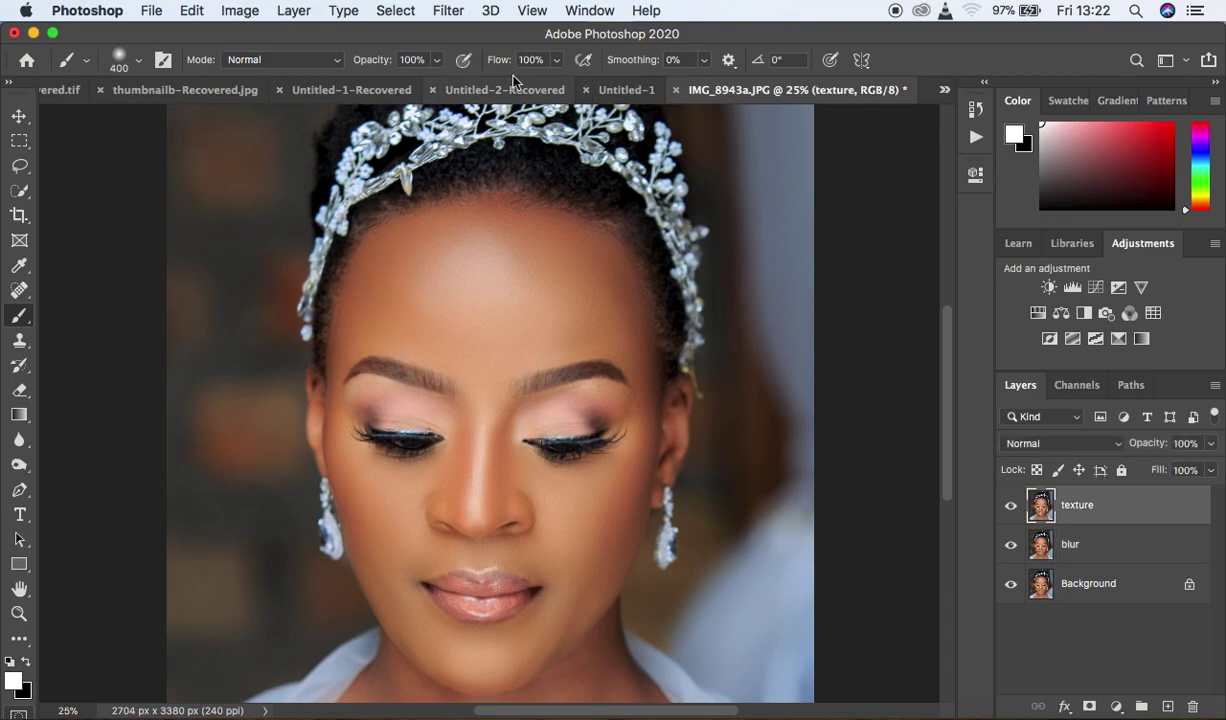
{"action": "left_click", "coordinate": [240, 11]}
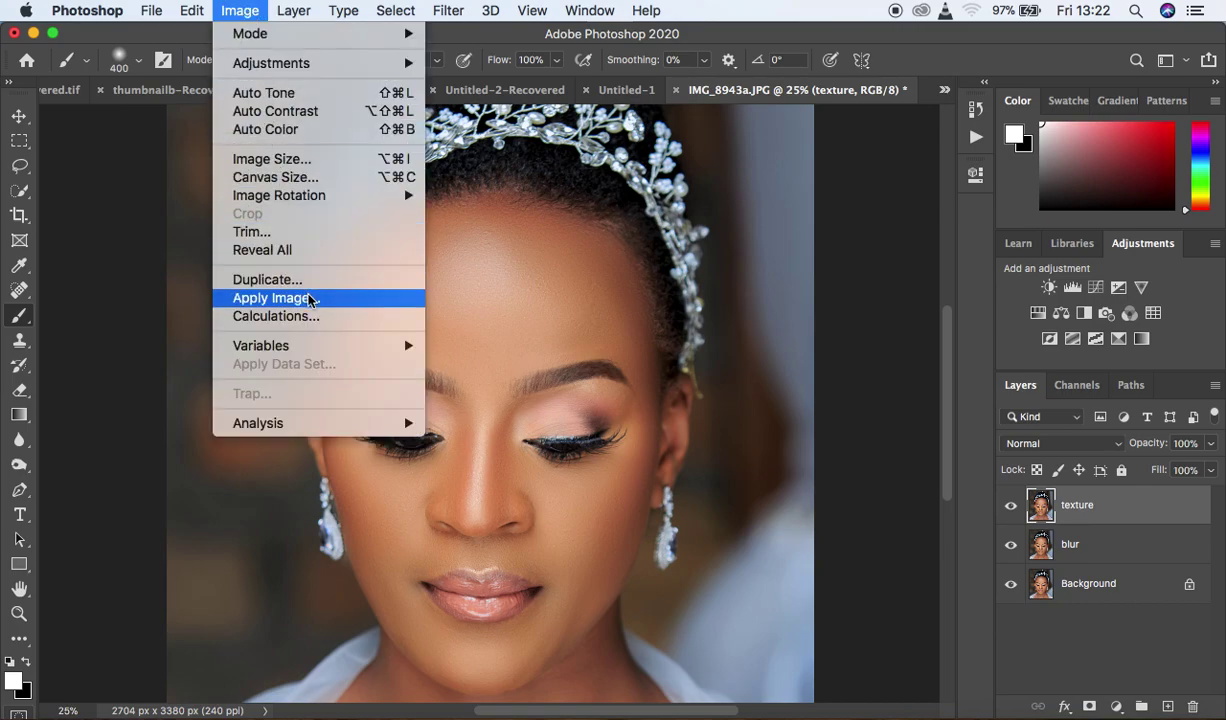
{"action": "left_click", "coordinate": [309, 298]}
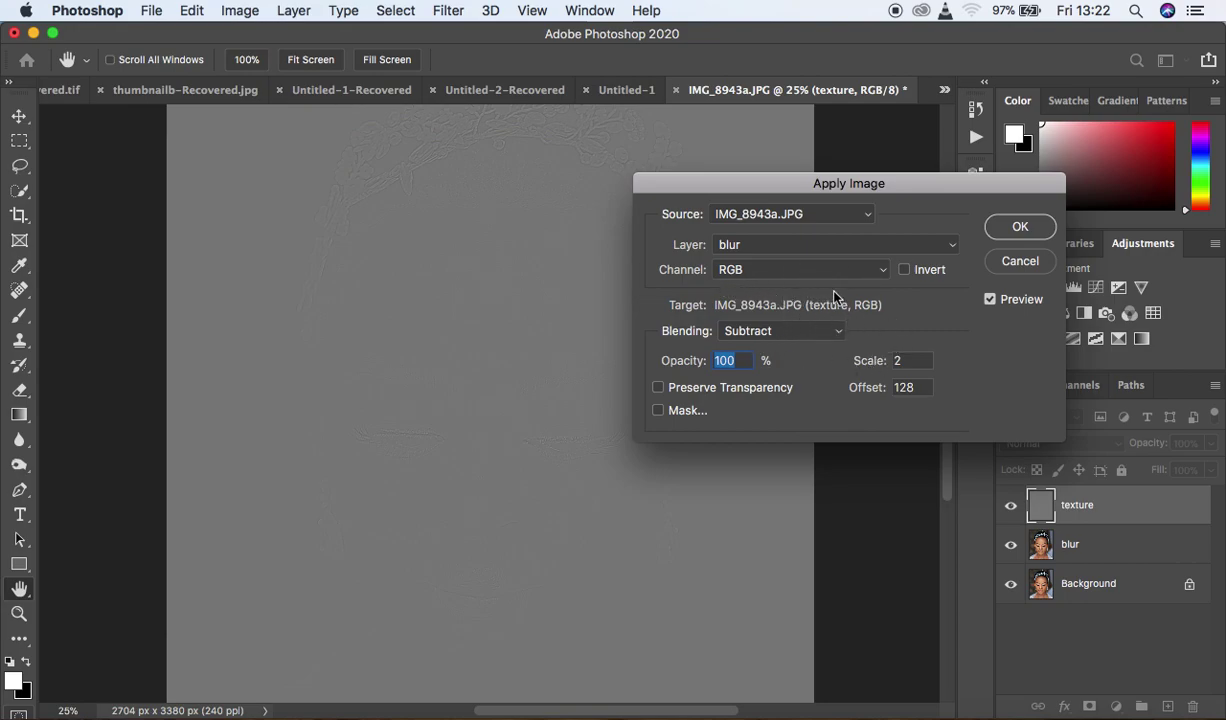
{"action": "left_click", "coordinate": [779, 333]}
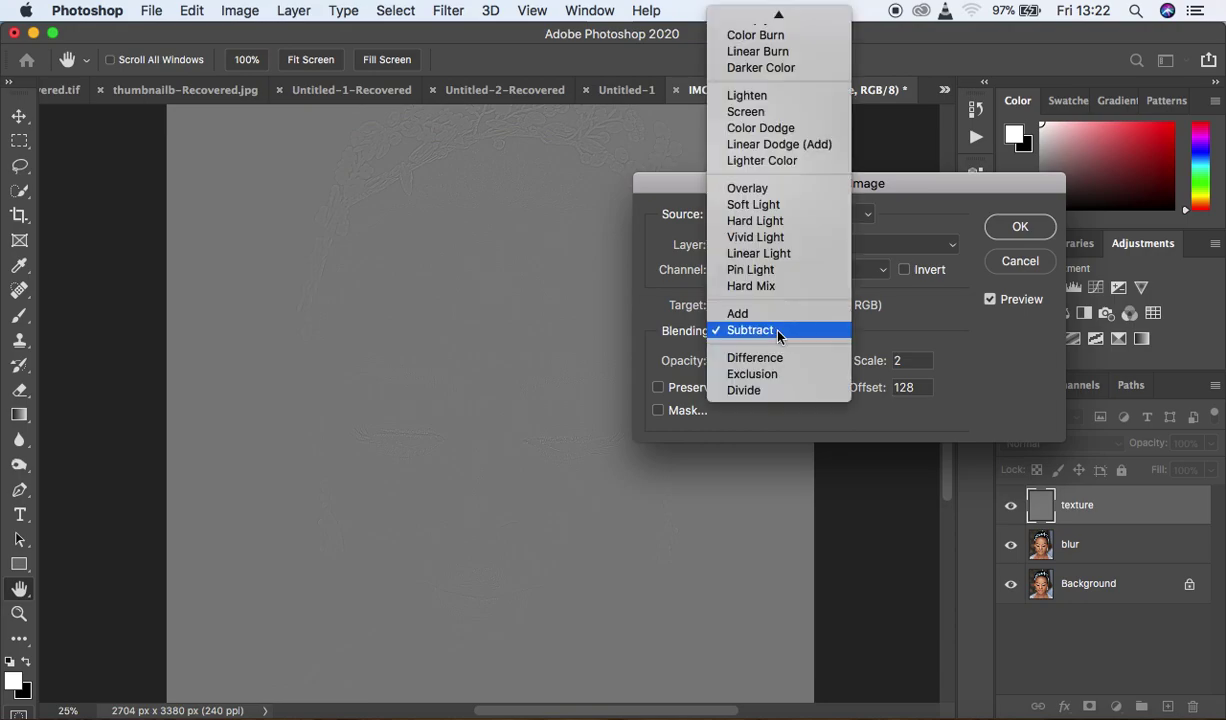
{"action": "left_click", "coordinate": [776, 331]}
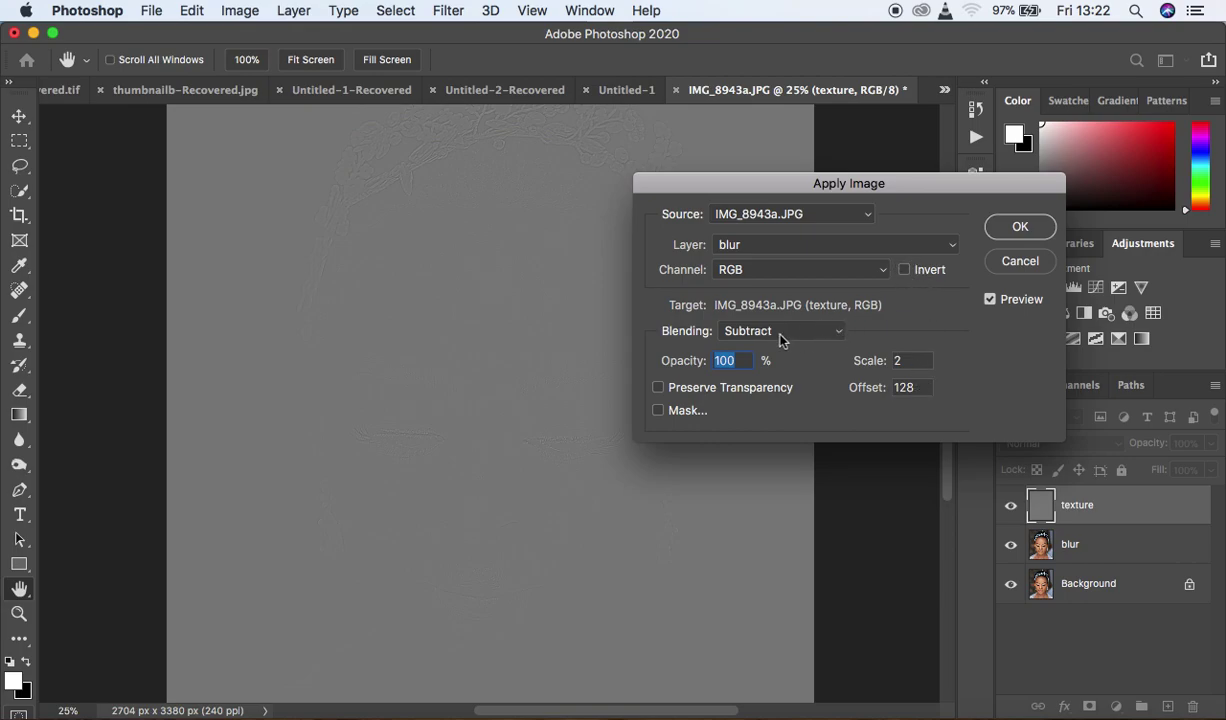
{"action": "left_click", "coordinate": [773, 247]}
{"action": "left_click", "coordinate": [773, 245]}
{"action": "left_click", "coordinate": [1018, 228]}
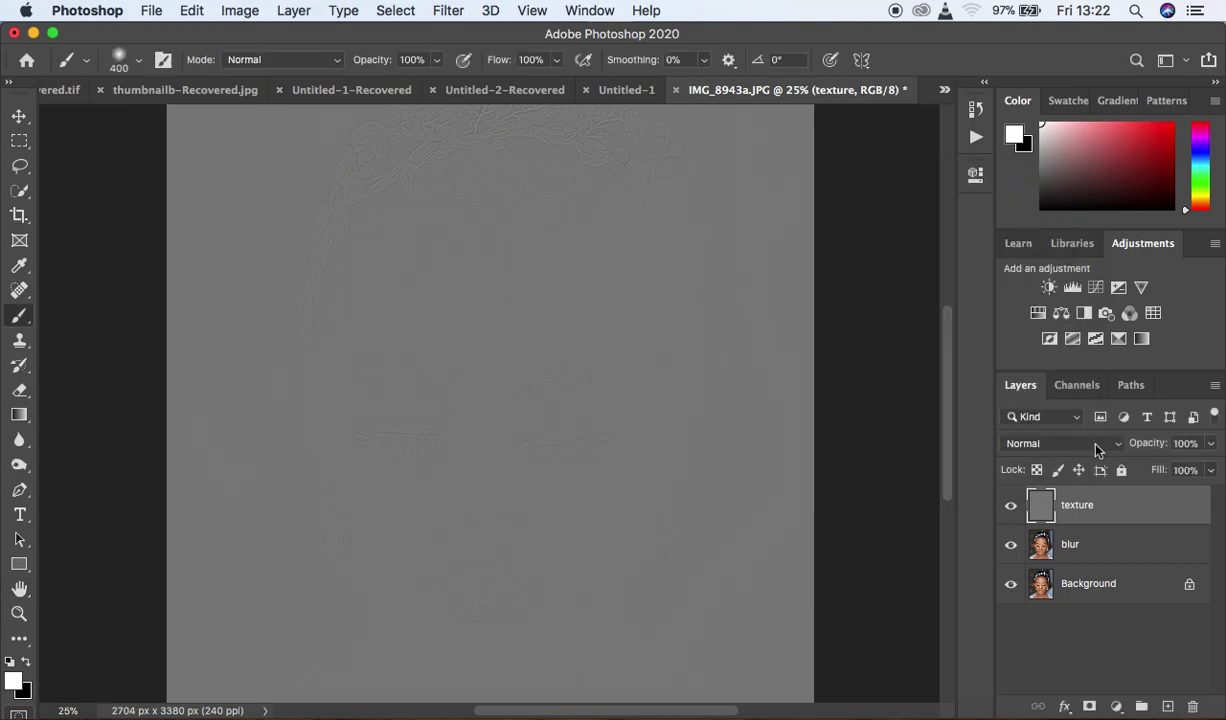
Set the texture layer's blend mode to Linear Light and group it with the blur layer
{"action": "left_click", "coordinate": [1056, 444]}
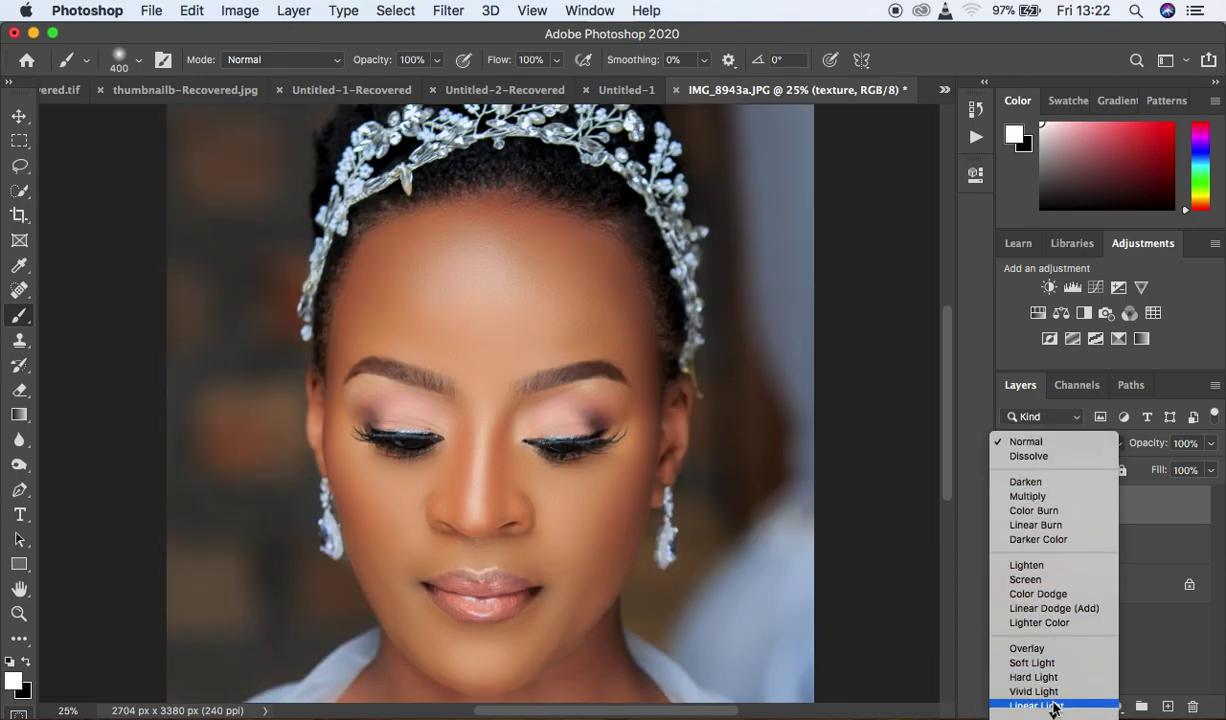
{"action": "left_click", "coordinate": [1048, 706]}
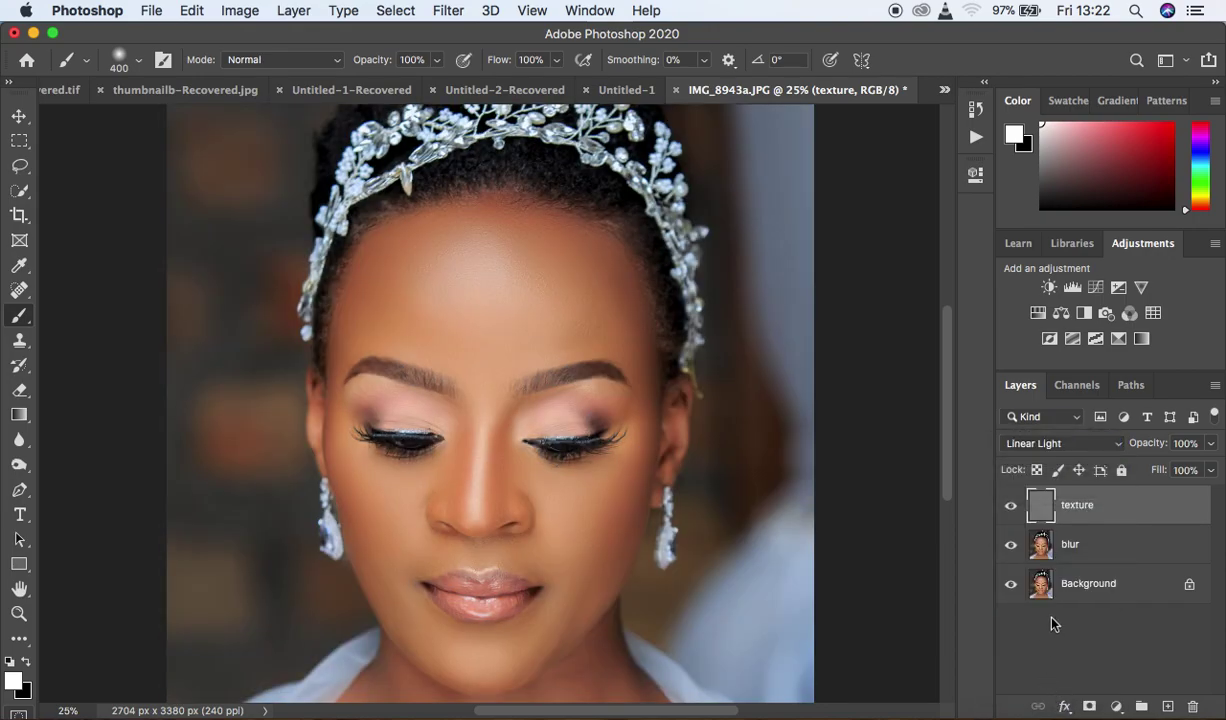
{"action": "left_click", "coordinate": [1073, 536], "text": "shift"}
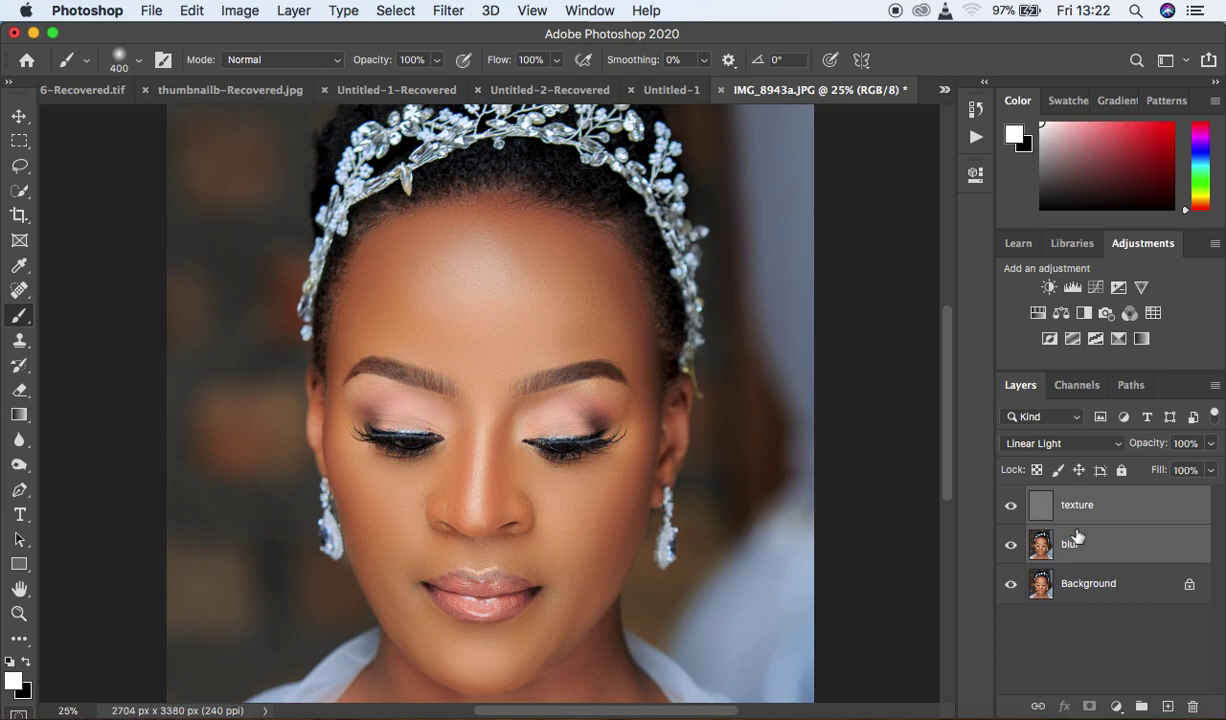
{"action": "key", "text": "super+g"}
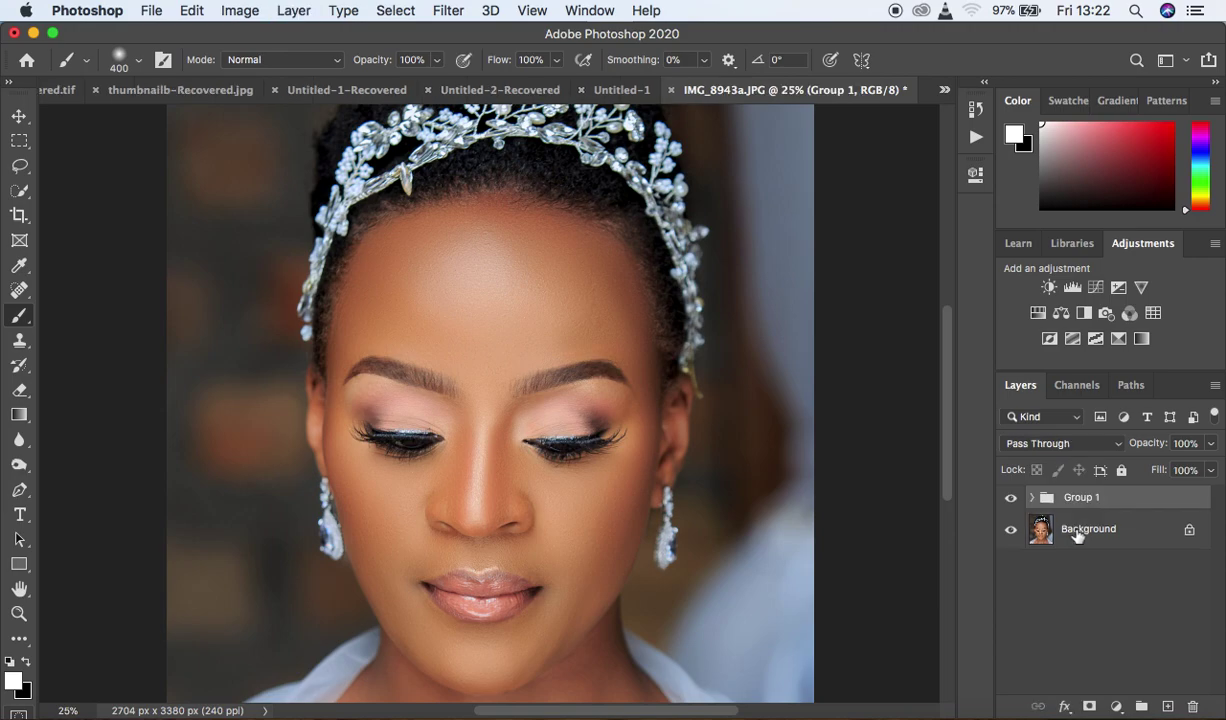
Duplicate the texture layer inside the group and compare the skin detail with the copy hidden and shown
{"action": "left_click", "coordinate": [1033, 497]}
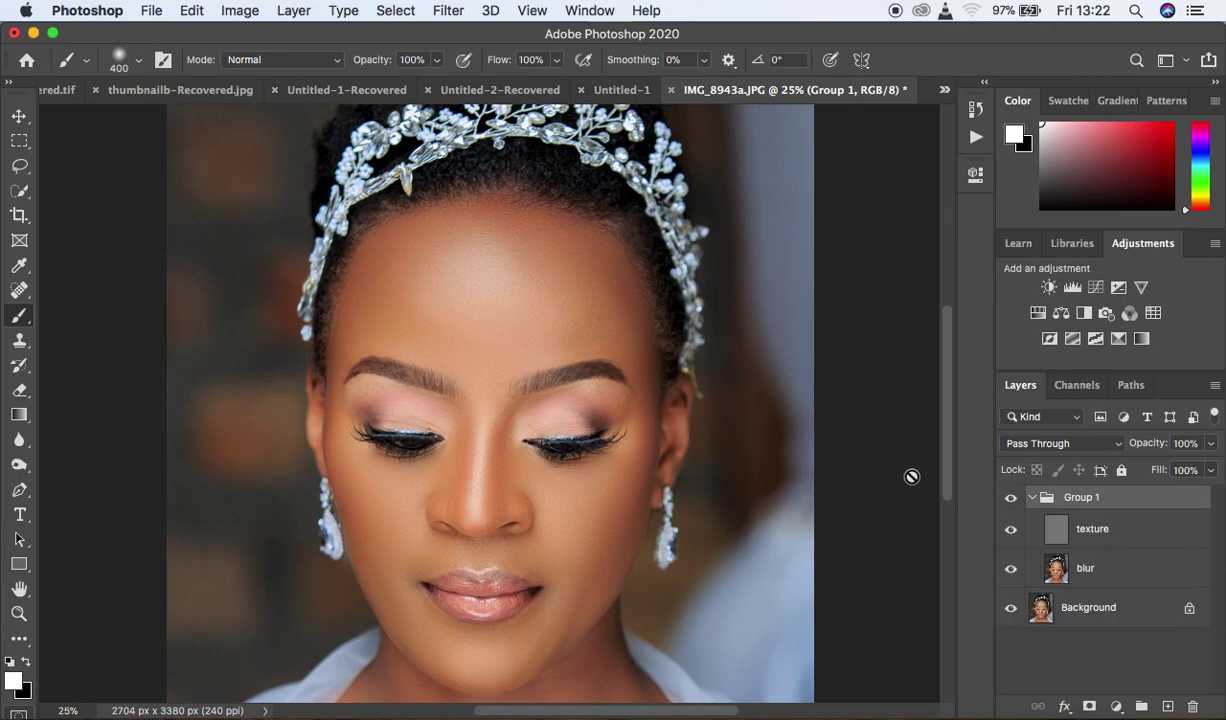
{"action": "left_click", "coordinate": [1125, 535]}
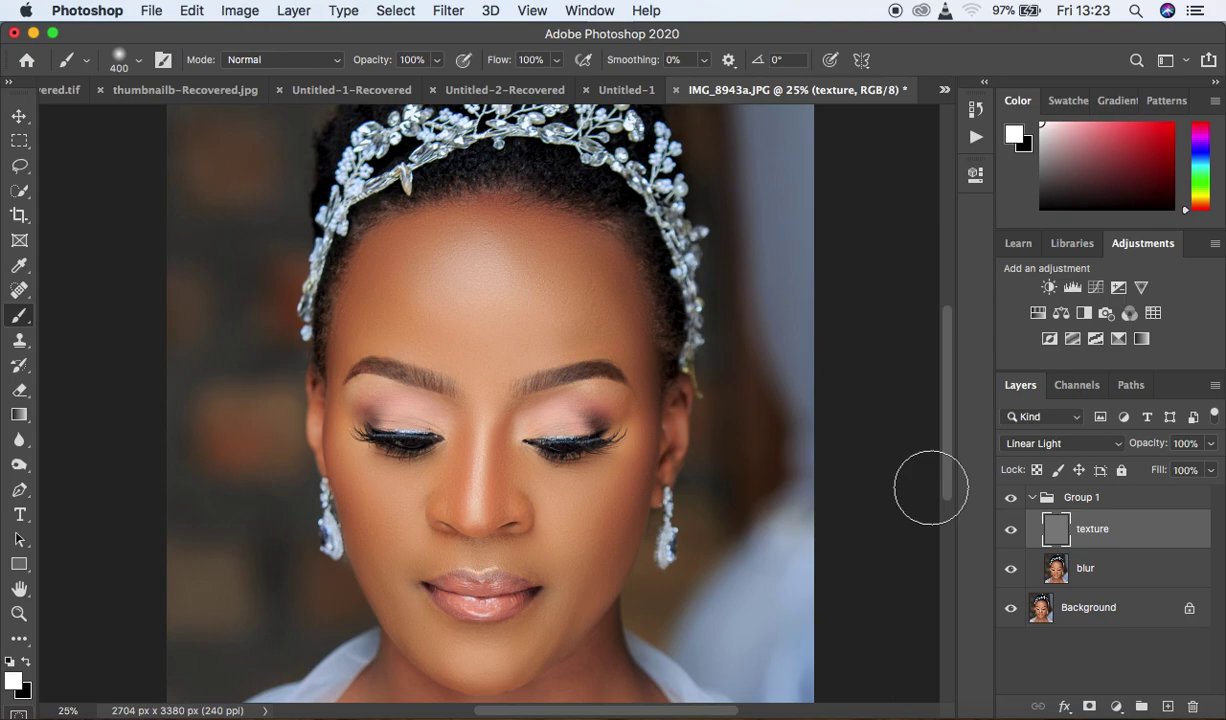
{"action": "key", "text": "super+j"}
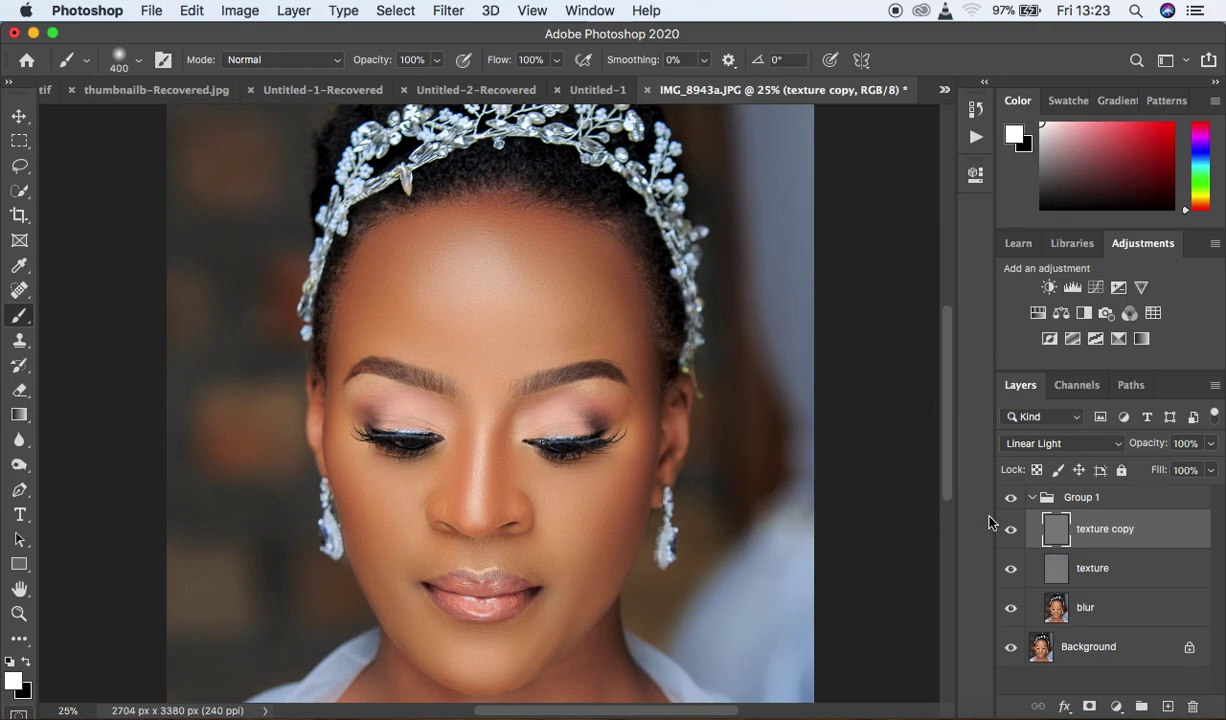
{"action": "key", "text": "super+plus"}
{"action": "key", "text": "super+plus"}
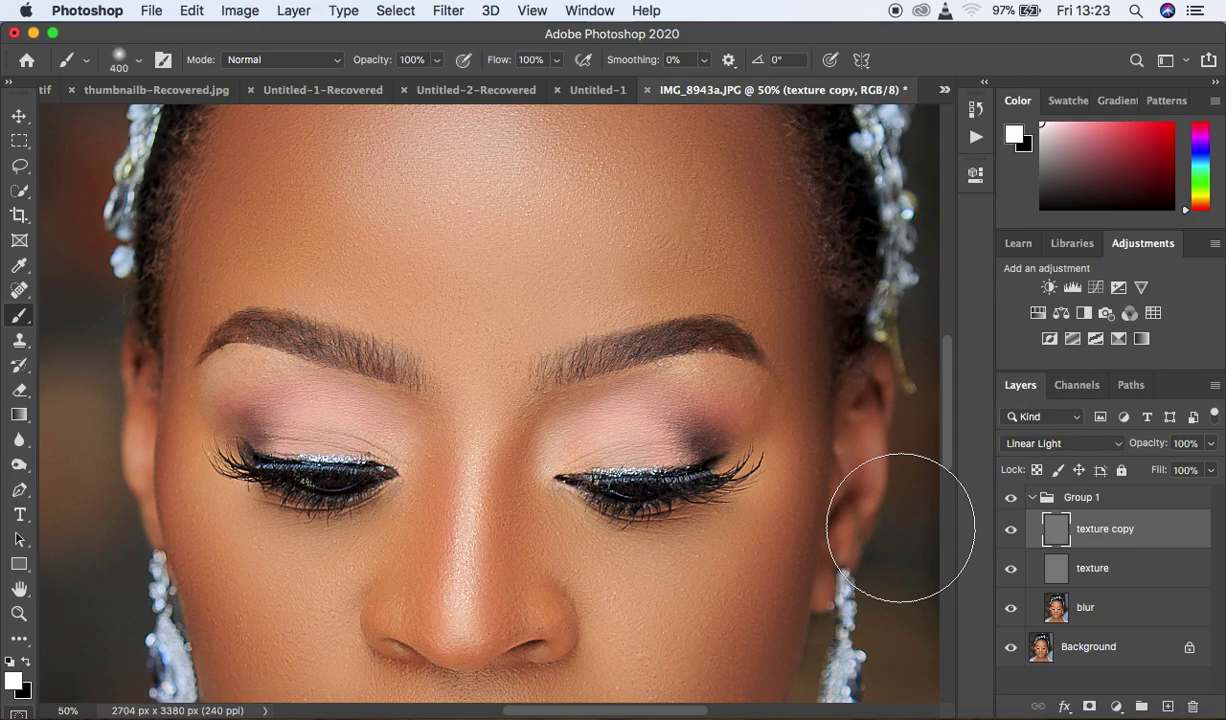
{"action": "left_click", "coordinate": [1011, 530]}
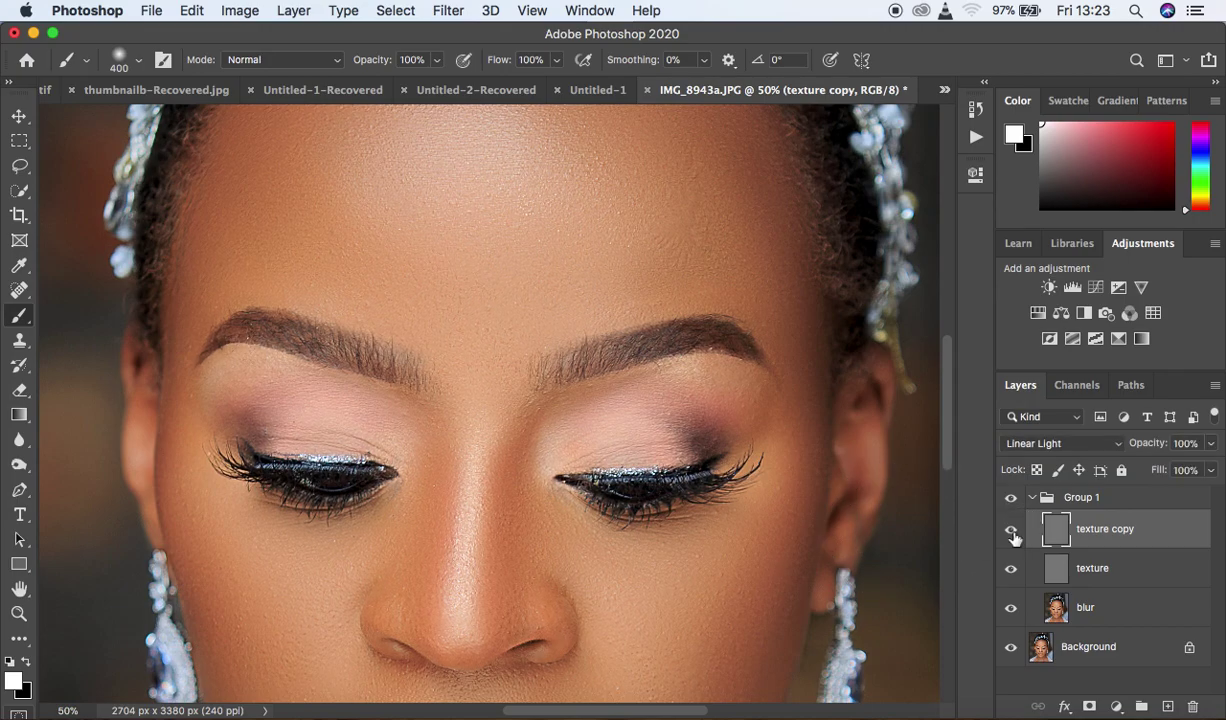
{"action": "left_click", "coordinate": [1011, 530]}
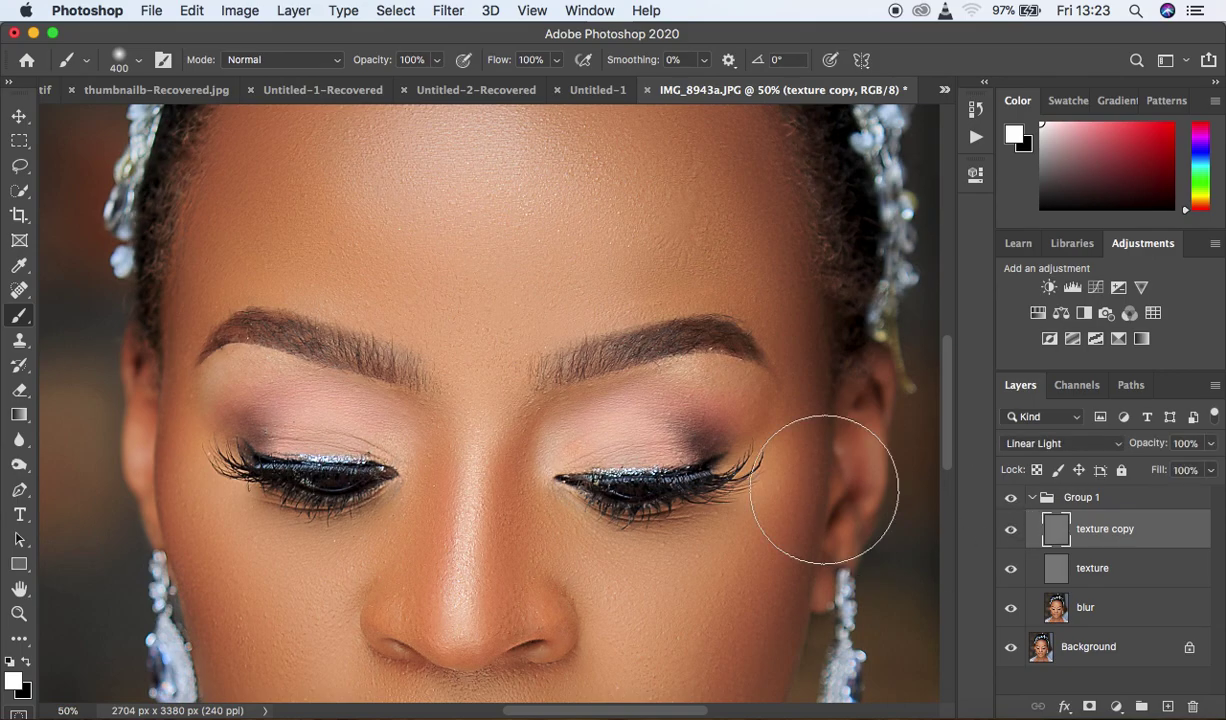
{"action": "key", "text": "super+minus"}
{"action": "key", "text": "super+minus"}
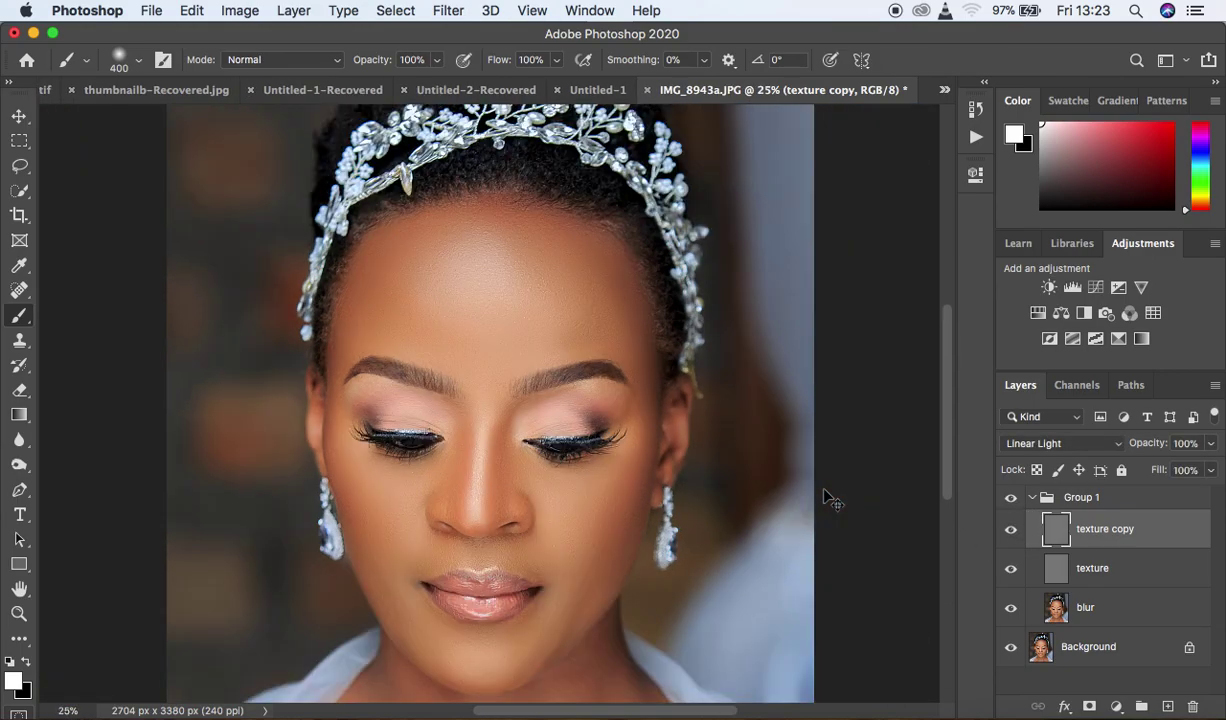
{"action": "key", "text": "super+plus"}
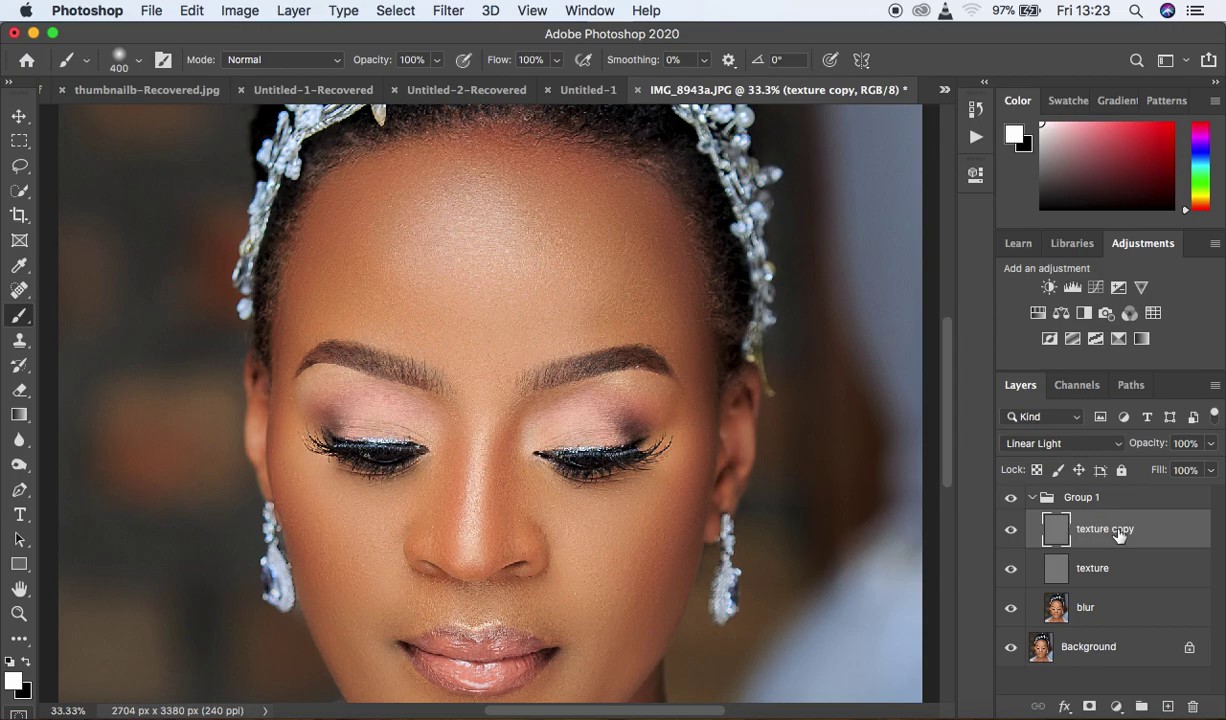
Add a white layer mask to the group and paint black over both eyebrows with a 125-pixel brush
{"action": "left_click", "coordinate": [1033, 497]}
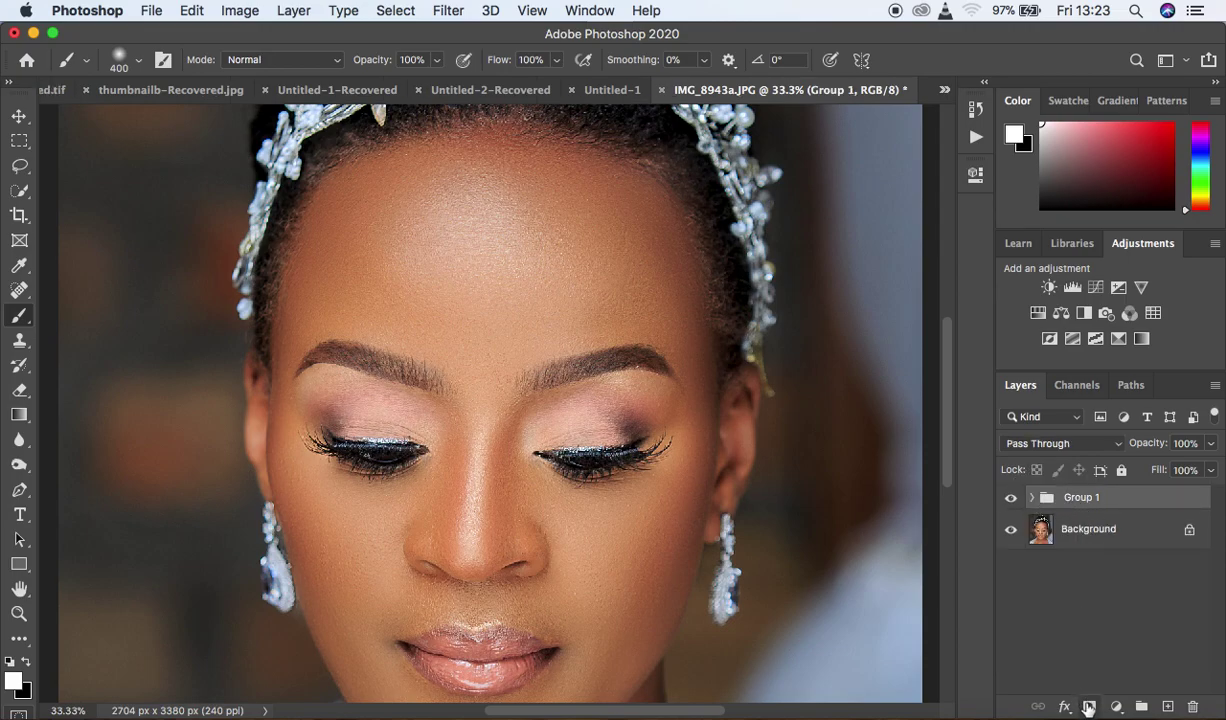
{"action": "left_click", "coordinate": [1088, 707]}
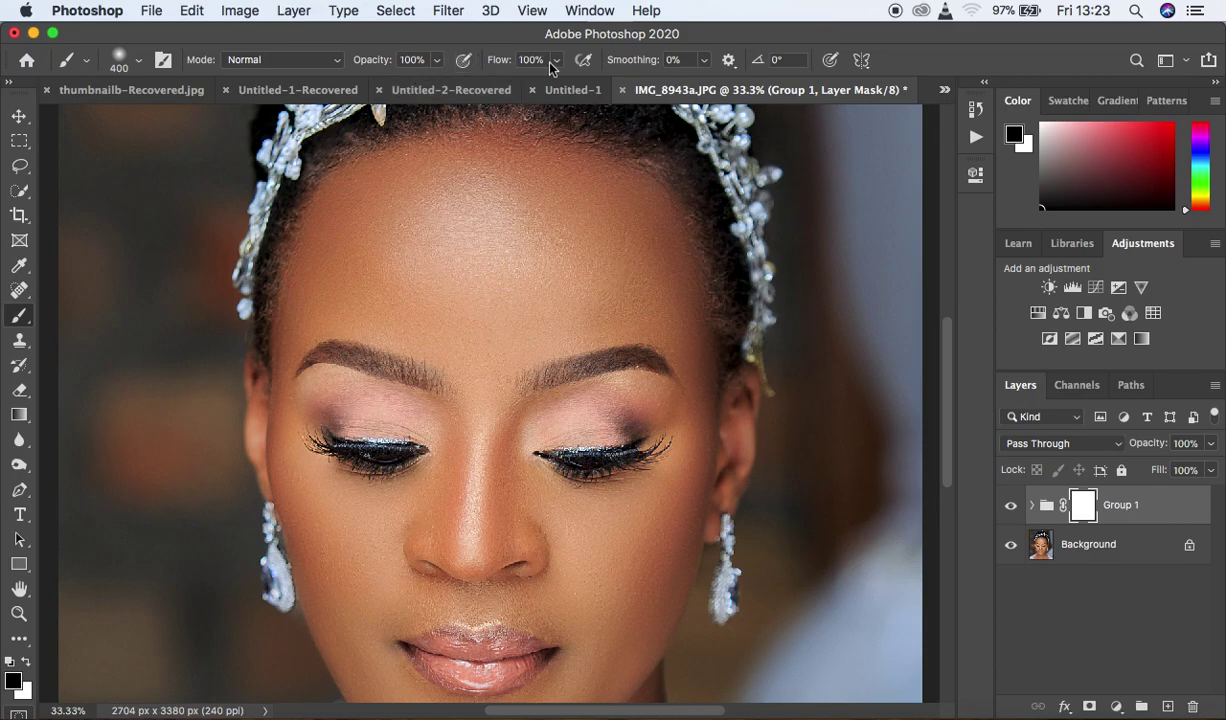
{"action": "key", "text": "bracketleft"}
{"action": "key", "text": "bracketleft"}
{"action": "key", "text": "bracketleft"}
{"action": "key", "text": "bracketleft"}
{"action": "key", "text": "bracketleft"}
{"action": "mouse_move", "coordinate": [527, 360]}
{"action": "left_mouse_down"}
{"action": "mouse_move", "coordinate": [547, 375]}
{"action": "mouse_move", "coordinate": [646, 350]}
{"action": "left_mouse_up"}
{"action": "mouse_move", "coordinate": [334, 356]}
{"action": "left_mouse_down"}
{"action": "mouse_move", "coordinate": [324, 358]}
{"action": "mouse_move", "coordinate": [405, 356]}
{"action": "left_mouse_up"}
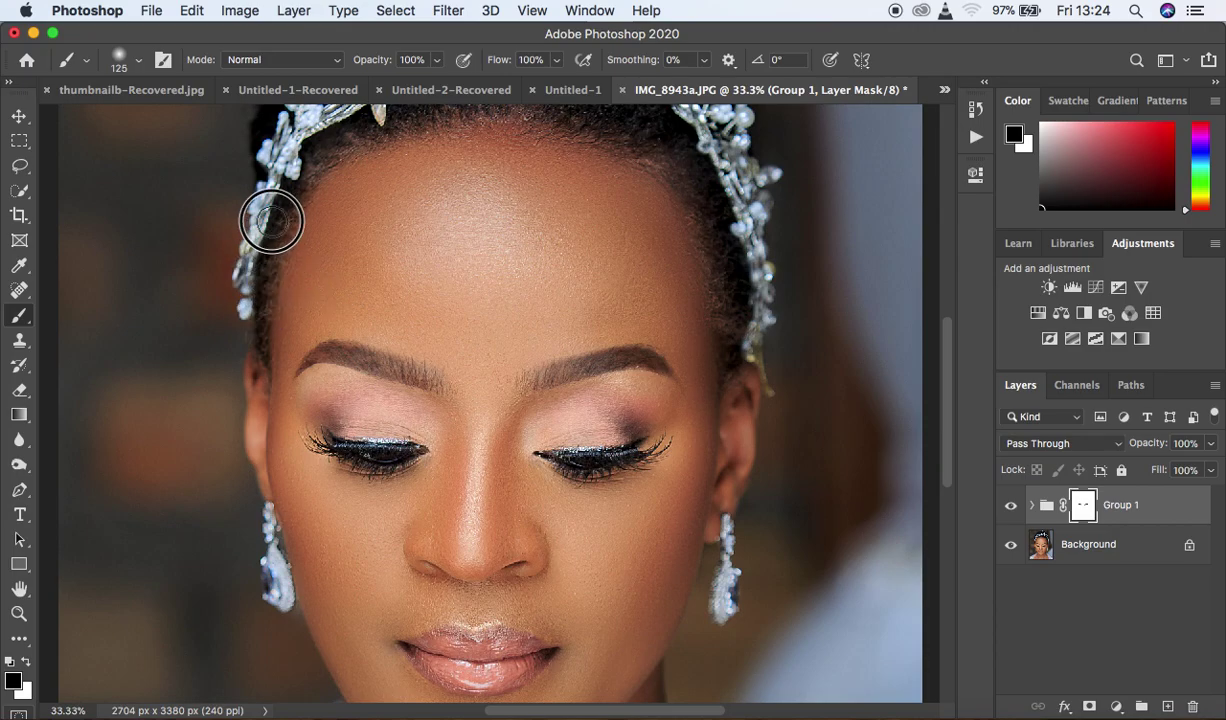
Enlarge the brush to 700 pixels and paint black over the hair and headpiece on the group's mask
{"action": "key", "text": "super+minus"}
{"action": "key", "text": "super+minus"}
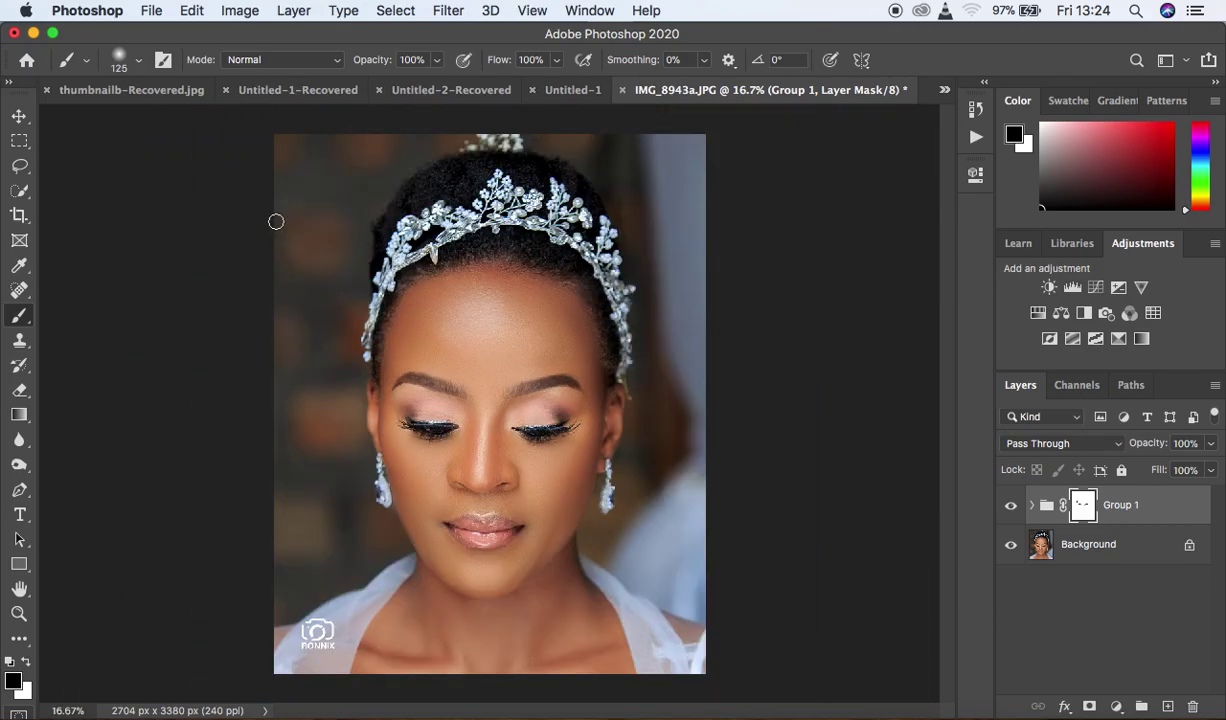
{"action": "key", "text": "bracketright"}
{"action": "key", "text": "bracketright"}
{"action": "key", "text": "bracketright"}
{"action": "key", "text": "bracketright"}
{"action": "key", "text": "bracketright"}
{"action": "key", "text": "bracketright"}
{"action": "key", "text": "bracketright"}
{"action": "key", "text": "bracketright"}
{"action": "key", "text": "bracketright"}
{"action": "key", "text": "super+equal"}
{"action": "key", "text": "super+equal"}
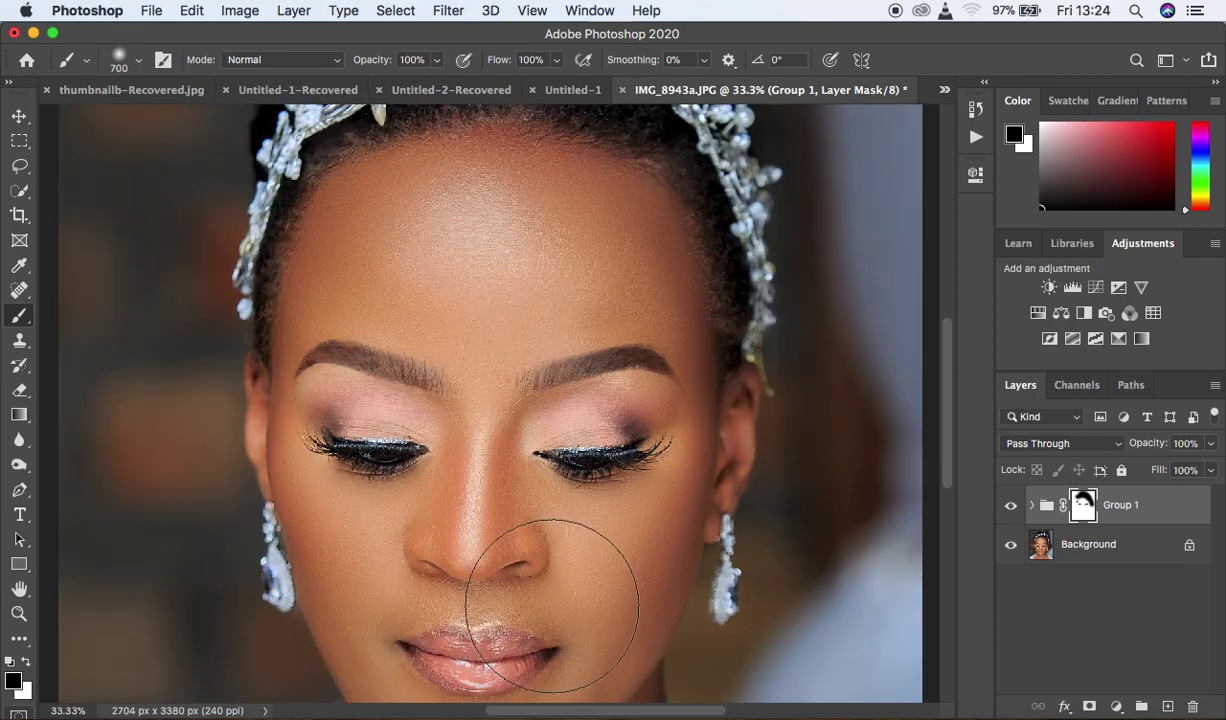
Reduce the brush to 175 pixels and paint black over the lips on the group's mask
{"action": "key", "text": "bracketleft"}
{"action": "key", "text": "bracketleft"}
{"action": "key", "text": "bracketleft"}
{"action": "key", "text": "bracketleft"}
{"action": "key", "text": "bracketleft"}
{"action": "key", "text": "bracketleft"}
{"action": "key", "text": "bracketleft"}
{"action": "key", "text": "bracketleft"}
{"action": "key", "text": "bracketleft"}
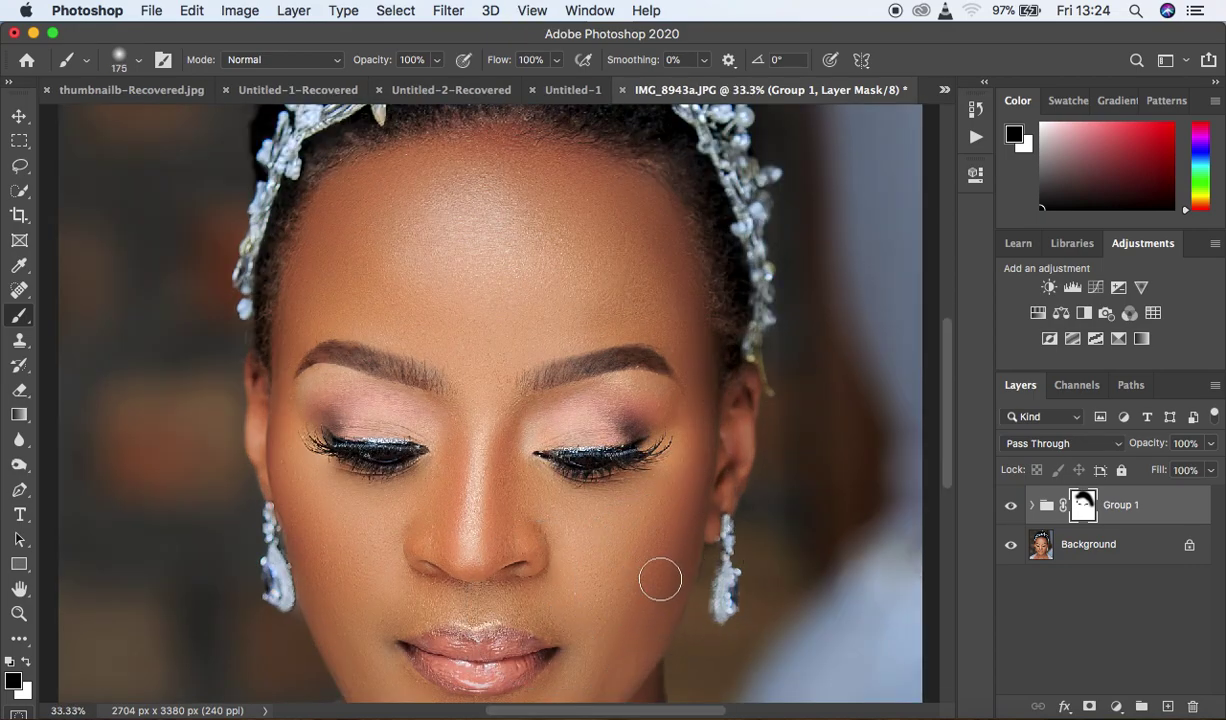
{"action": "mouse_move", "coordinate": [441, 656]}
{"action": "left_mouse_down"}
{"action": "mouse_move", "coordinate": [517, 652]}
{"action": "mouse_move", "coordinate": [437, 647]}
{"action": "mouse_move", "coordinate": [518, 654]}
{"action": "mouse_move", "coordinate": [503, 668]}
{"action": "mouse_move", "coordinate": [429, 655]}
{"action": "mouse_move", "coordinate": [475, 665]}
{"action": "mouse_move", "coordinate": [528, 654]}
{"action": "mouse_move", "coordinate": [446, 657]}
{"action": "left_mouse_up"}
Toggle the masked group's visibility repeatedly to compare the portrait before and after the texture work, including up close
{"action": "left_click", "coordinate": [1011, 507]}
{"action": "left_click", "coordinate": [1011, 507]}
{"action": "left_click", "coordinate": [1010, 510]}
{"action": "left_click", "coordinate": [1011, 508]}
{"action": "left_click", "coordinate": [1011, 508]}
{"action": "left_click", "coordinate": [1011, 508]}
{"action": "left_click", "coordinate": [1011, 508]}
{"action": "left_click", "coordinate": [1011, 508]}
{"action": "left_click", "coordinate": [1011, 508]}
{"action": "left_click", "coordinate": [1011, 508]}
{"action": "left_click", "coordinate": [1011, 508]}
{"action": "left_click", "coordinate": [1011, 508]}
{"action": "key", "text": "super+plus"}
{"action": "key", "text": "super+plus"}
{"action": "key", "text": "super+minus"}
{"action": "key", "text": "super+minus"}
Try out the masked group's opacity and leave it at 100%
{"action": "left_click", "coordinate": [1211, 444]}
{"action": "mouse_move", "coordinate": [1210, 467]}
{"action": "left_mouse_down"}
{"action": "mouse_move", "coordinate": [1190, 466]}
{"action": "mouse_move", "coordinate": [1222, 460]}
{"action": "left_mouse_up"}
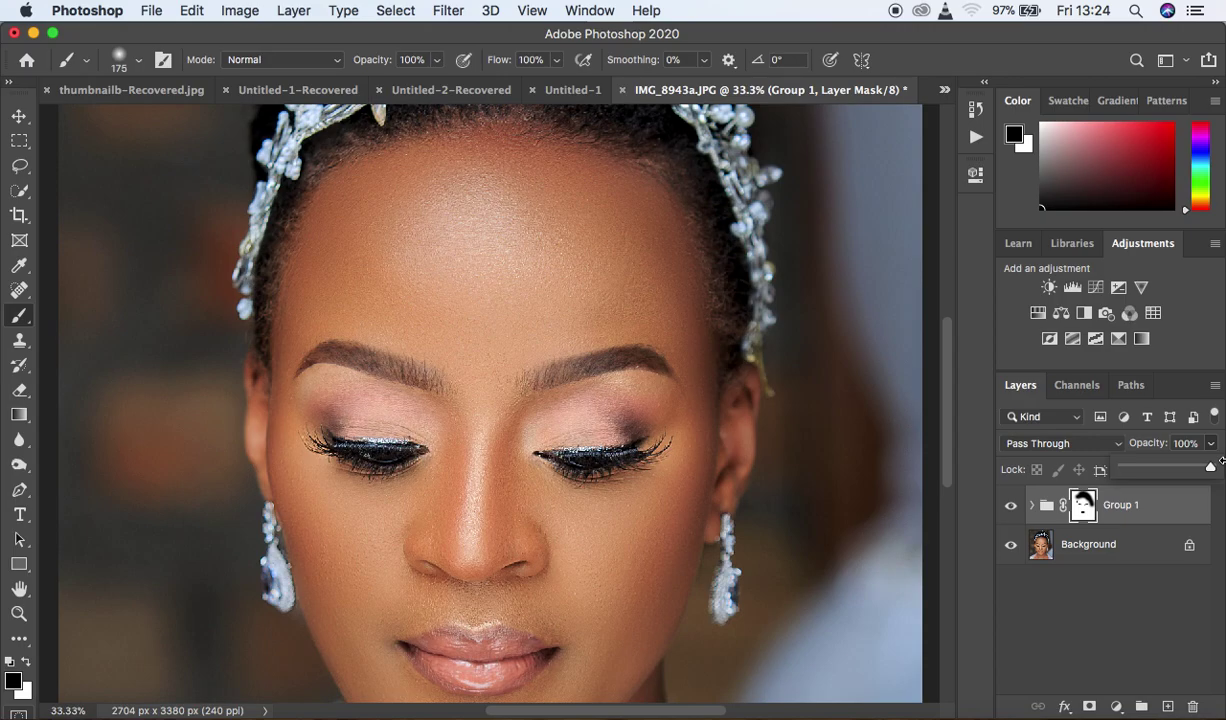